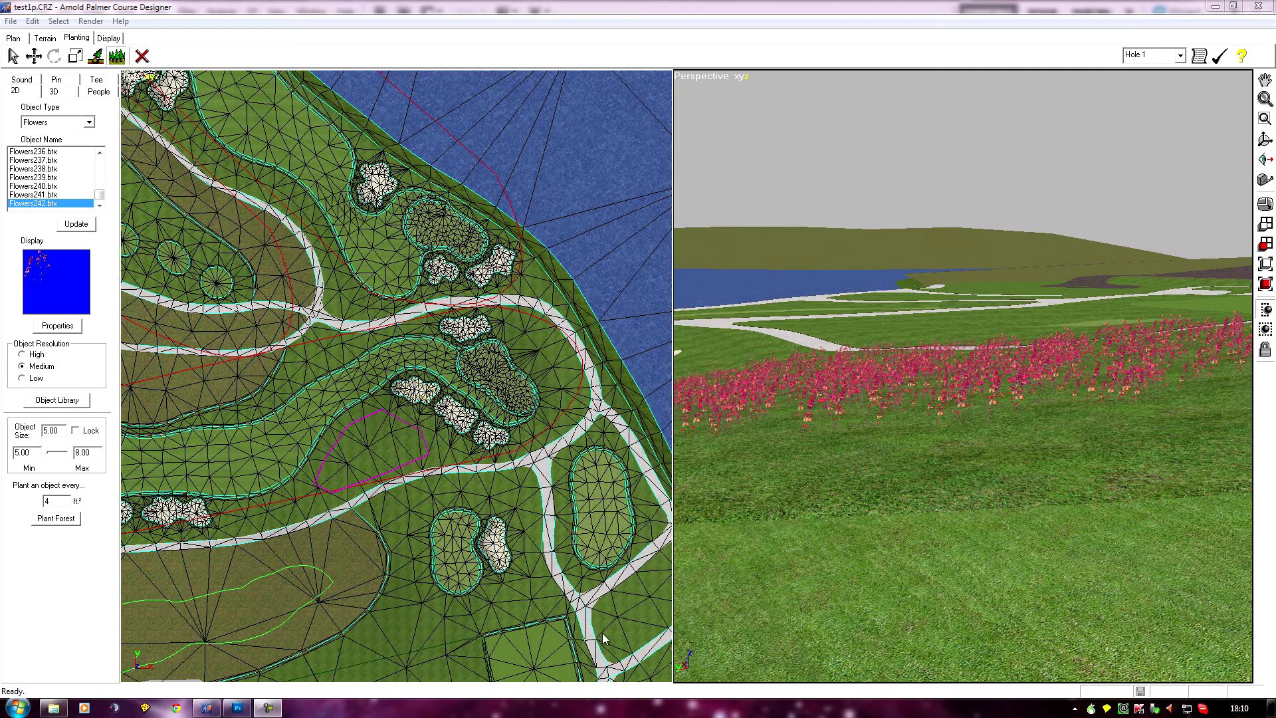
Switch to Photoshop and open DPpinkflower1^_^Flowers242.tga from the TGAs folder inside the APCD Object folder.
left_click(238, 708)
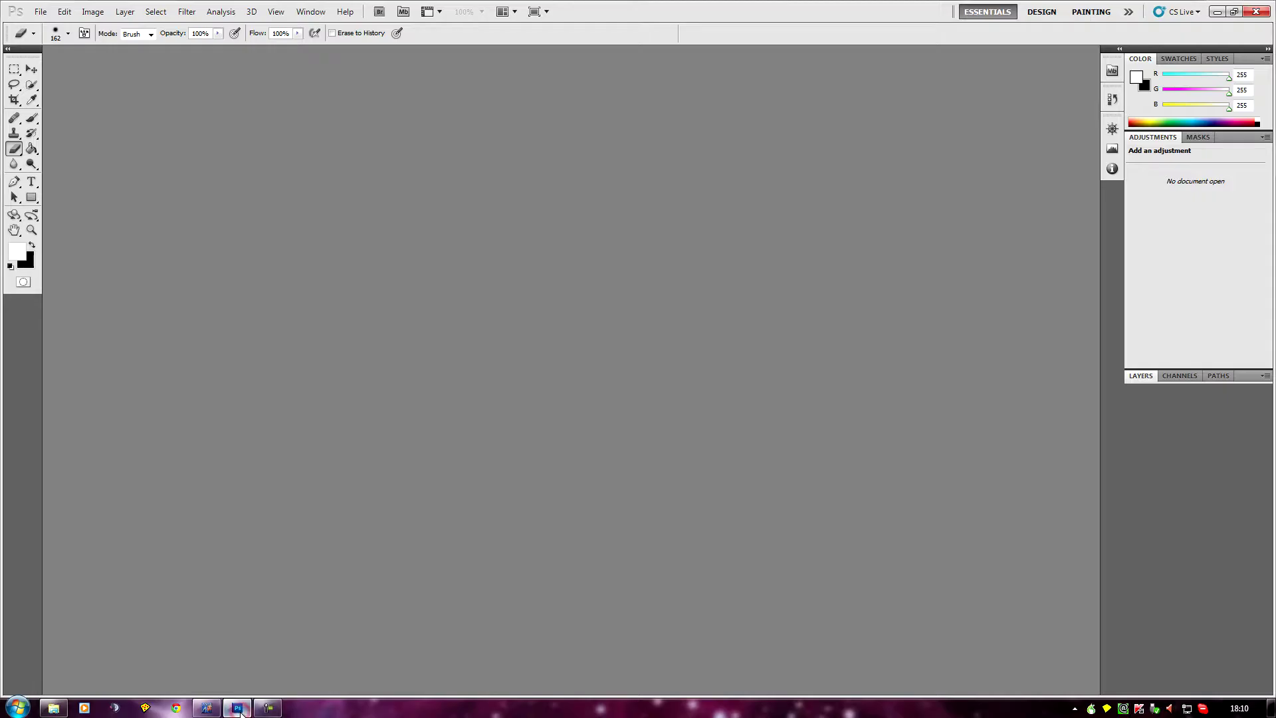
left_click(41, 13)
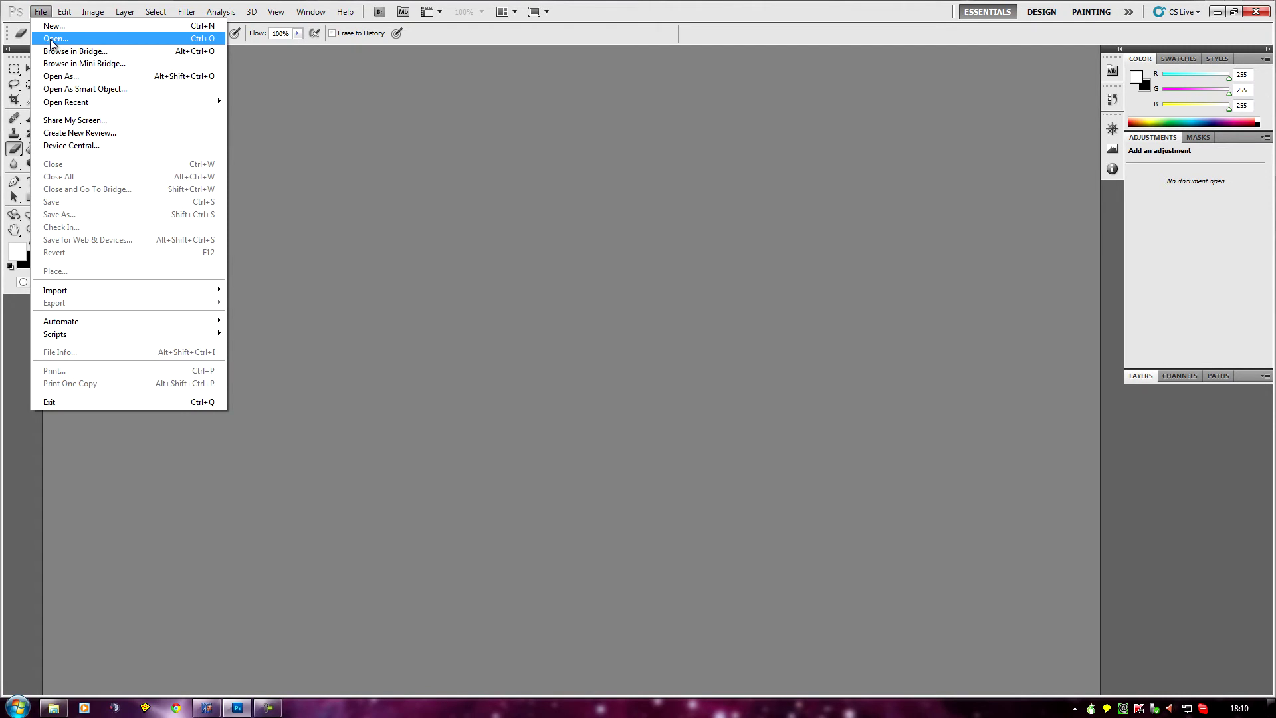
left_click(50, 38)
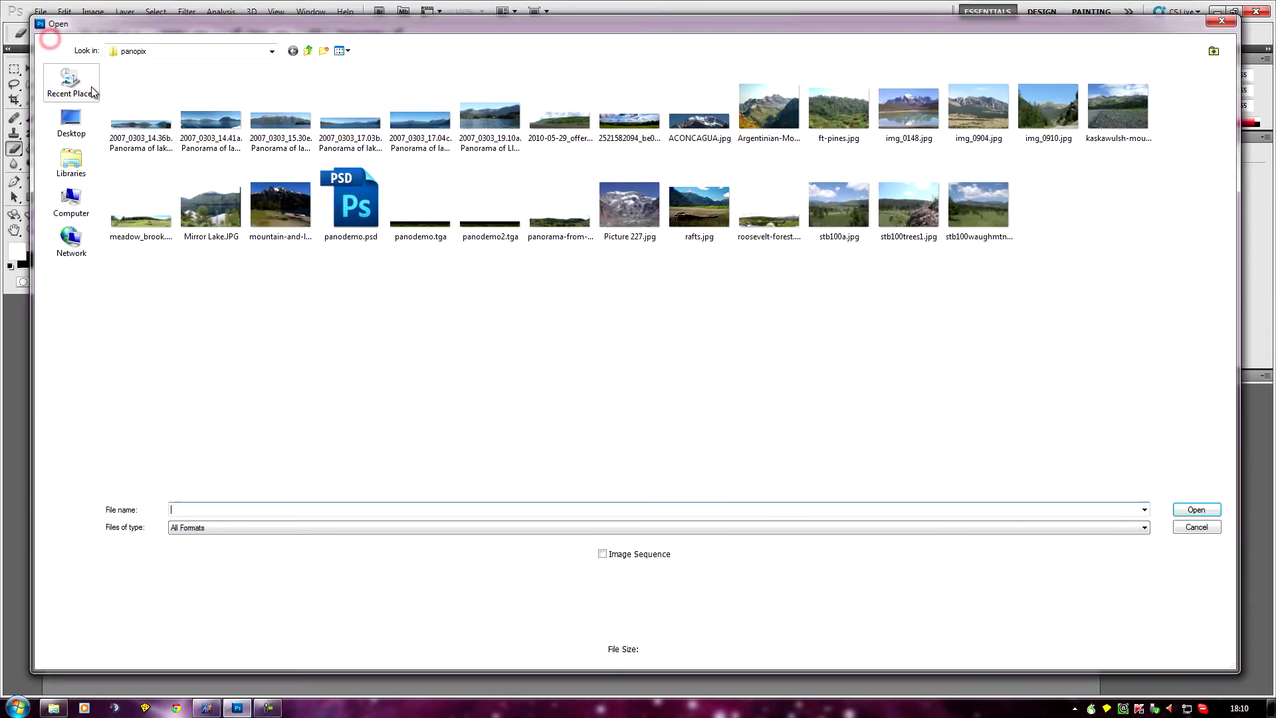
left_click(69, 122)
double_click(599, 127)
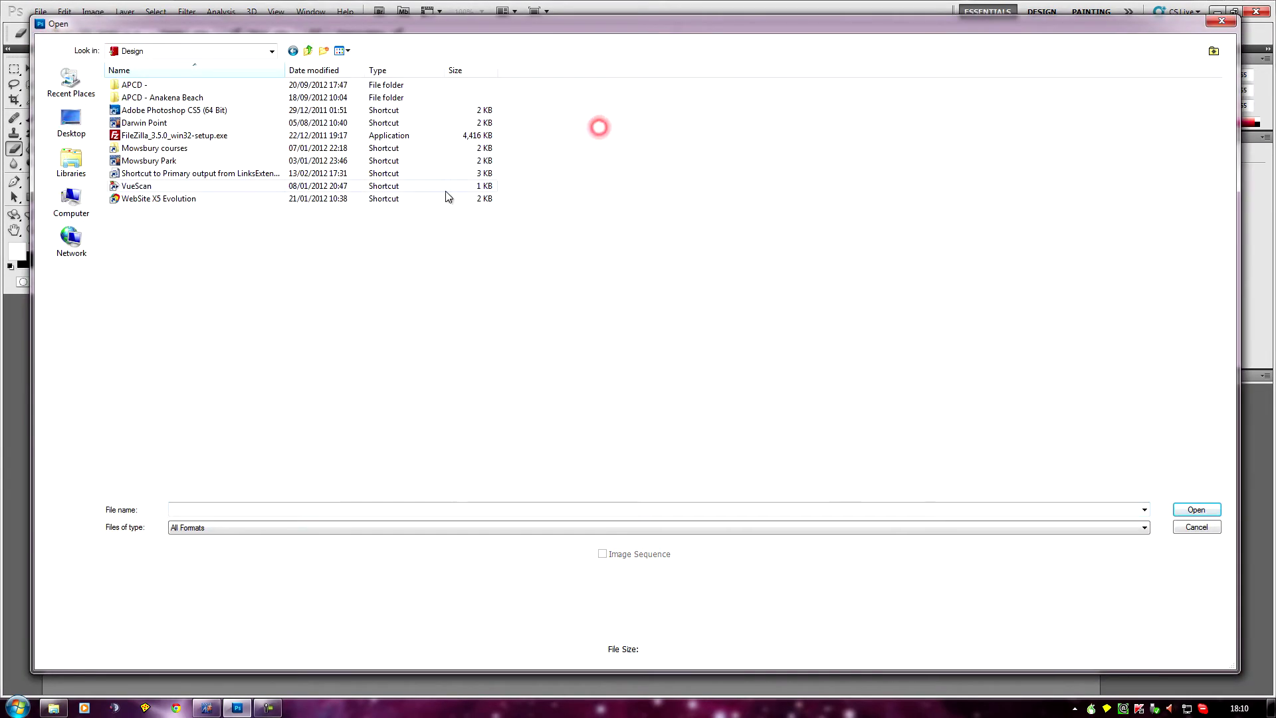
double_click(135, 84)
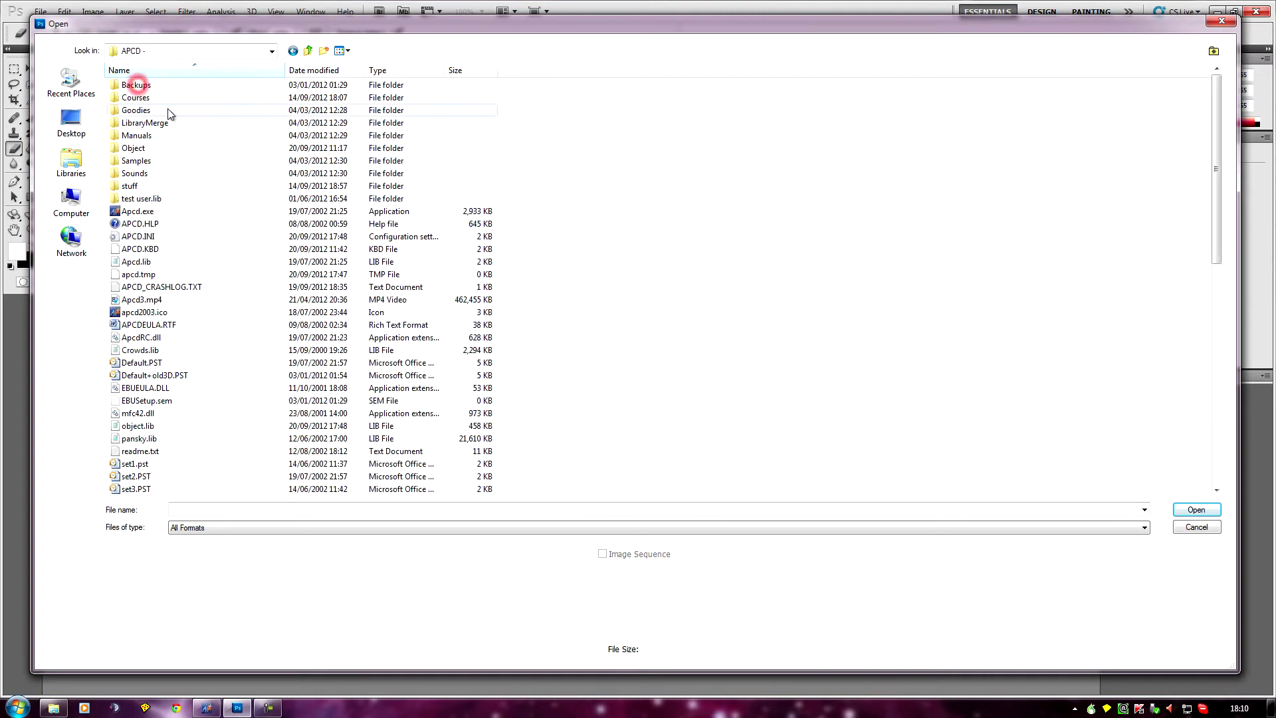
double_click(133, 148)
scroll(178, 240, "down", 15)
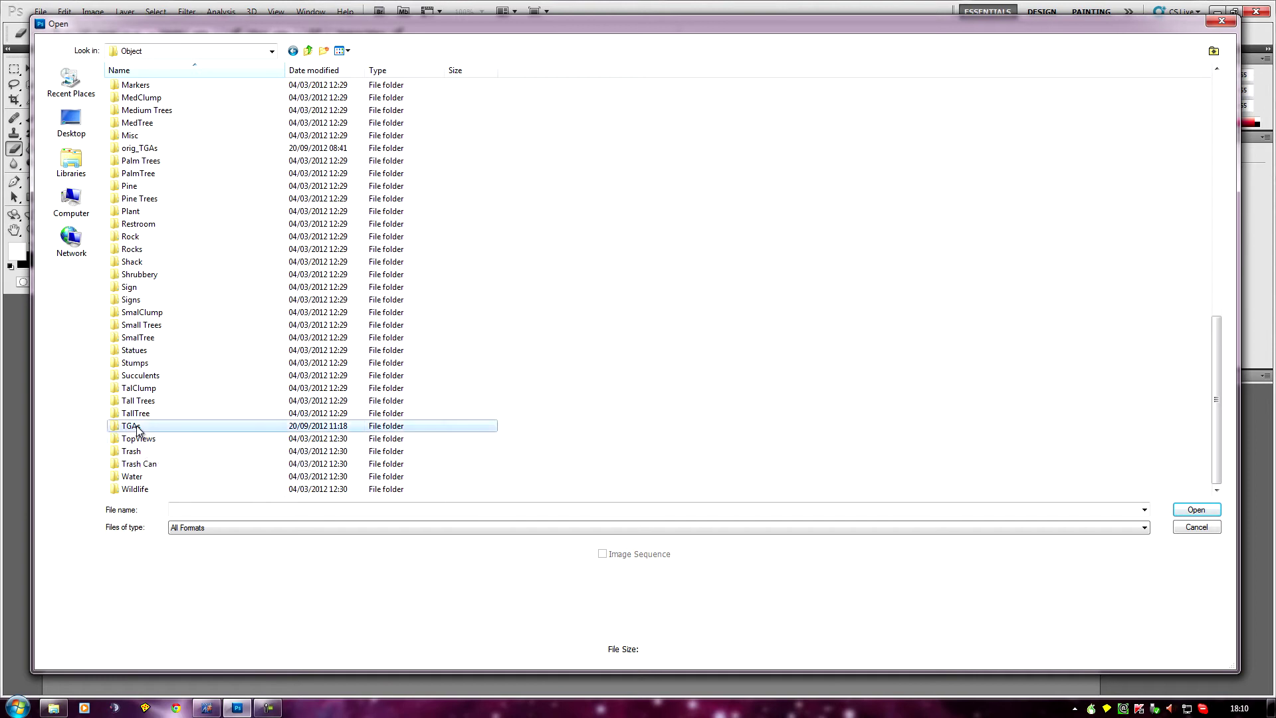
double_click(131, 426)
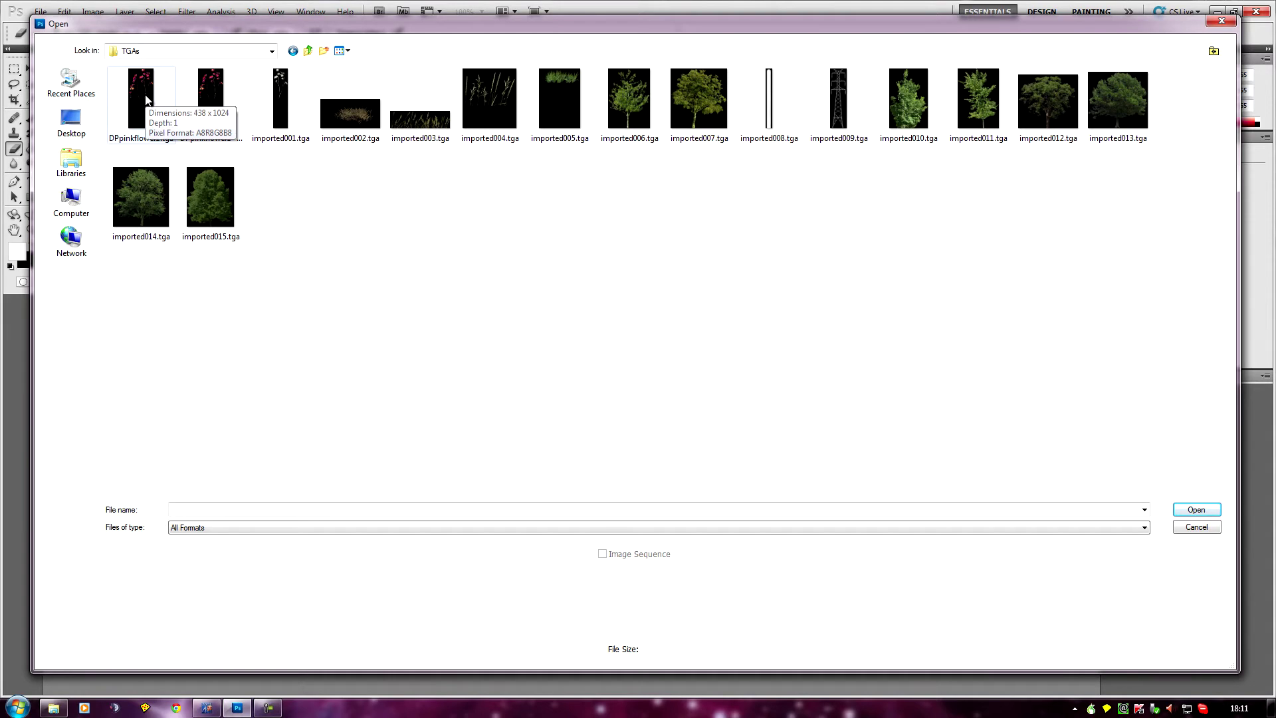
left_click(214, 103)
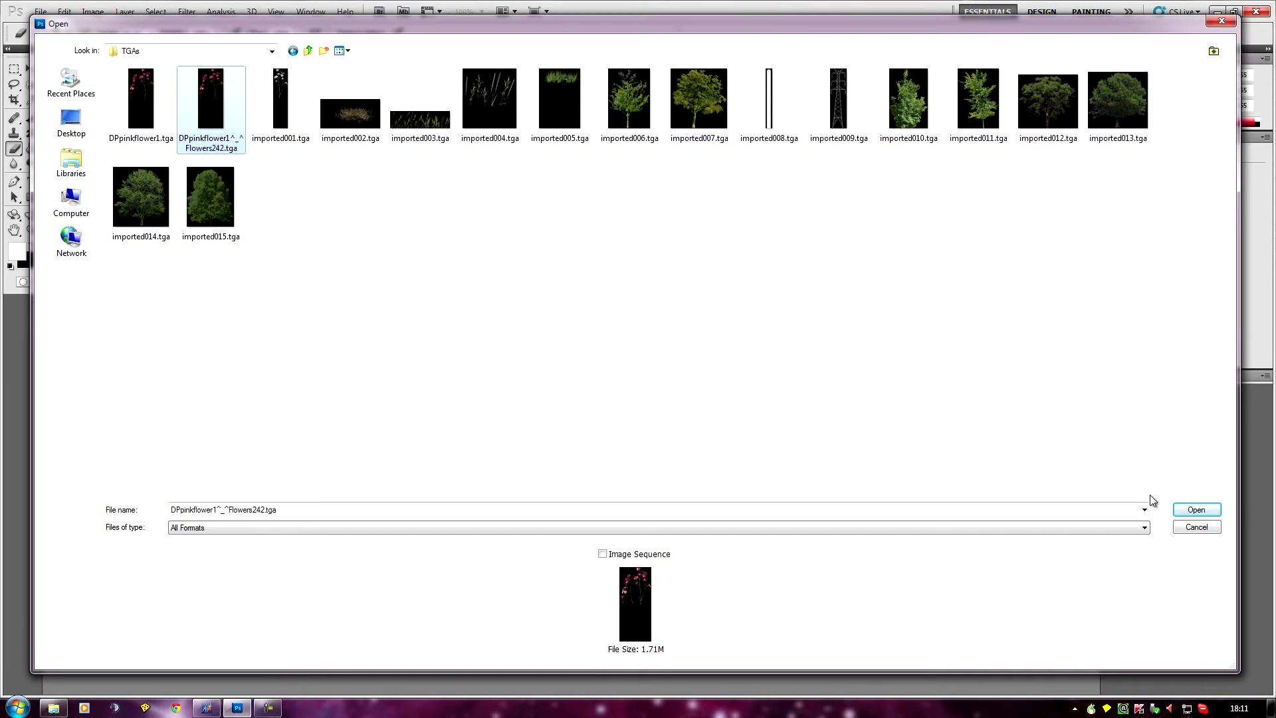
left_click(1188, 511)
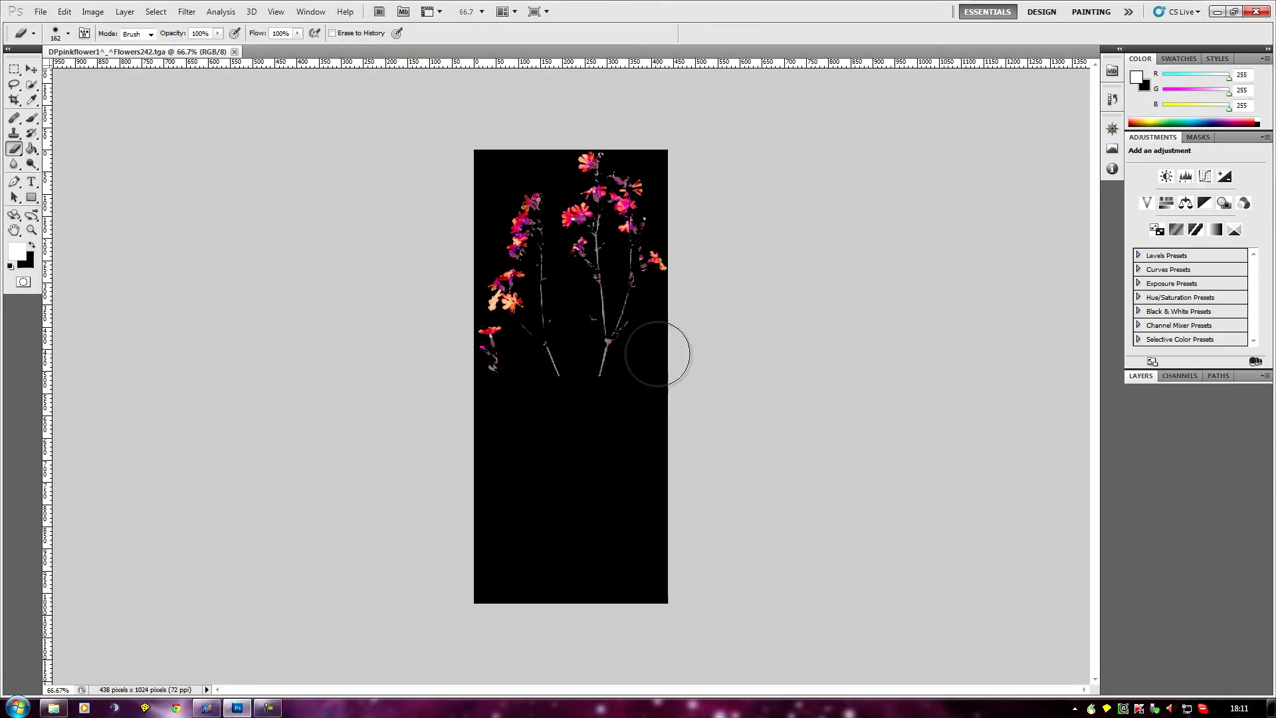
Start a Hue/Saturation adjustment on the flower image and set the Magentas hue to -67.
scroll(255, 342, "up", 3)
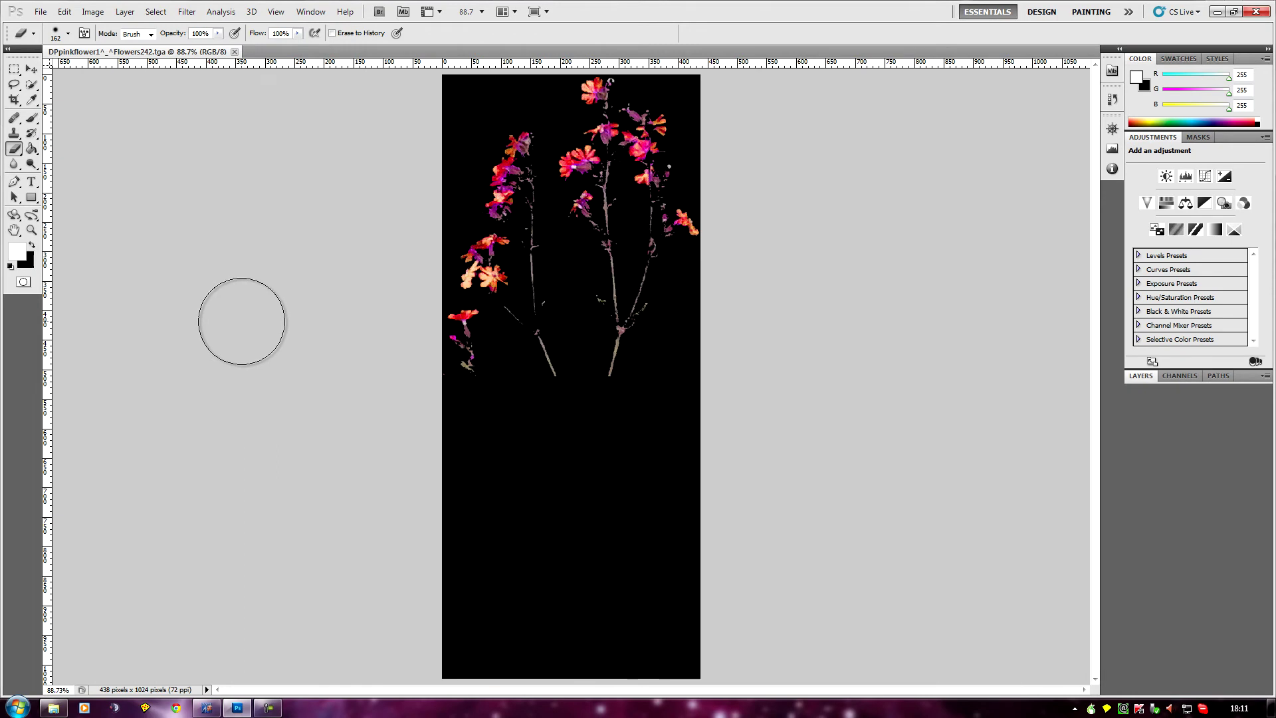
scroll(242, 321, "down", 1)
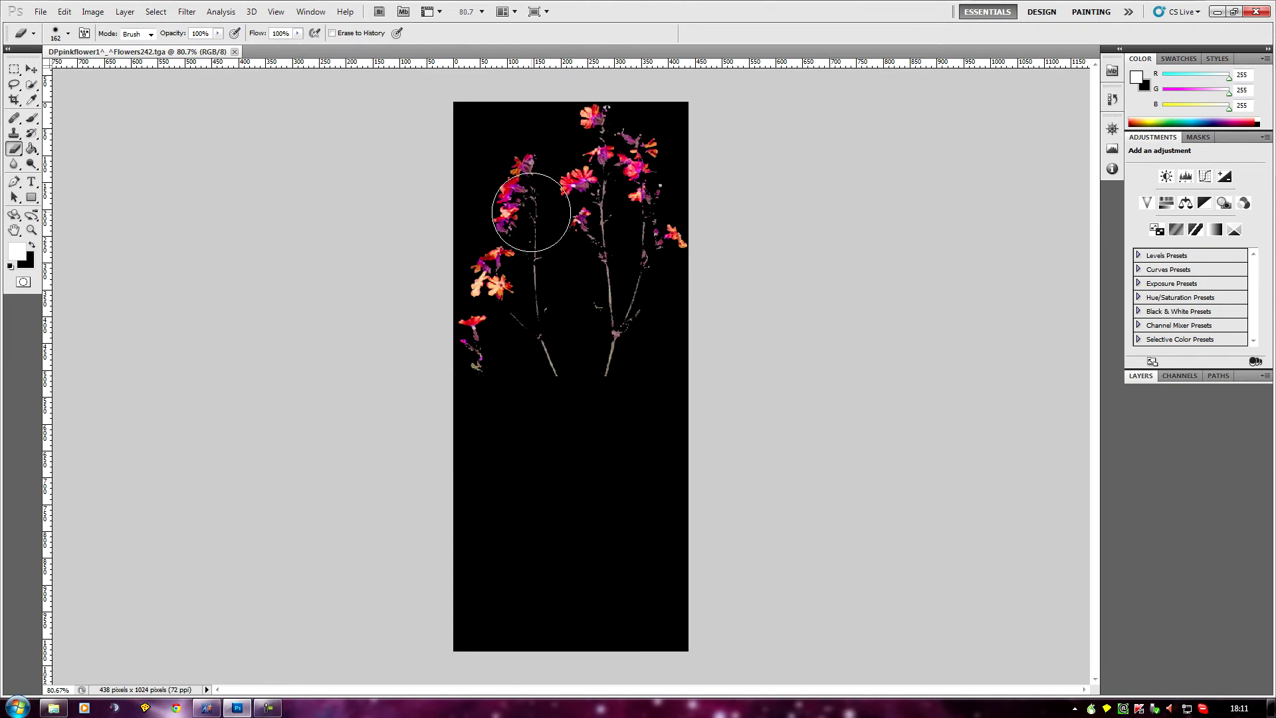
left_click(103, 15)
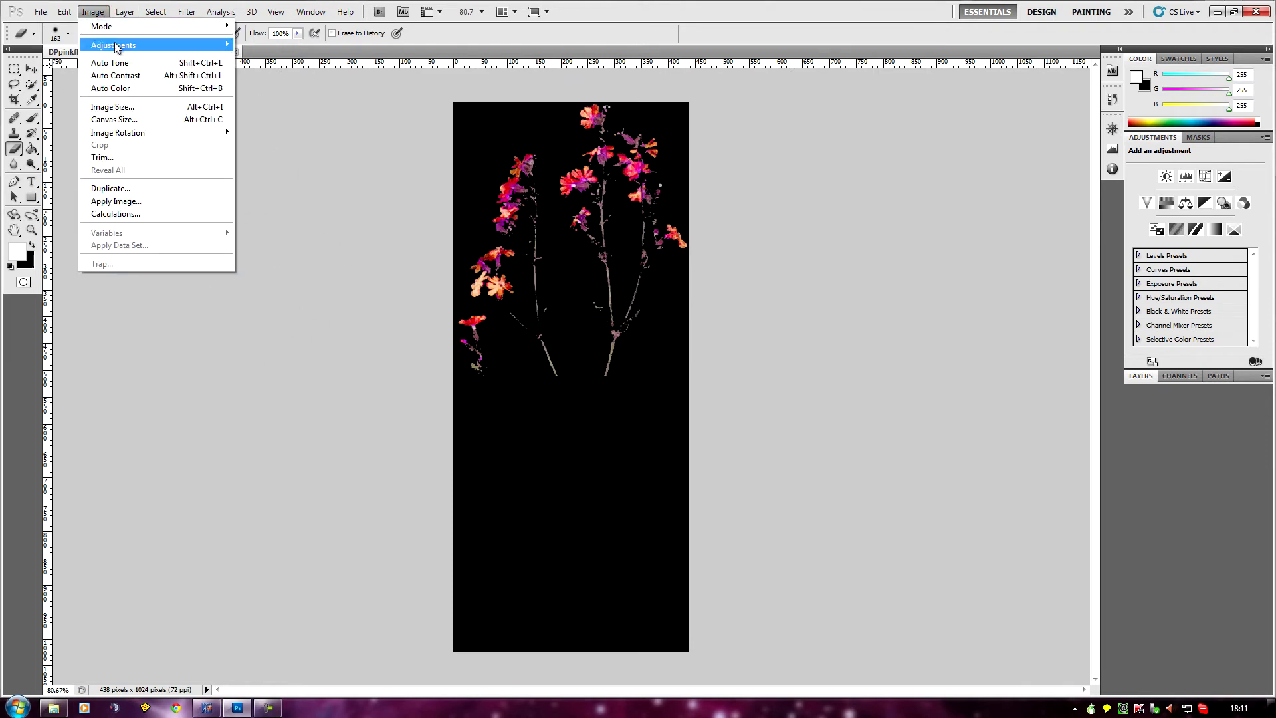
mouse_move(116, 46)
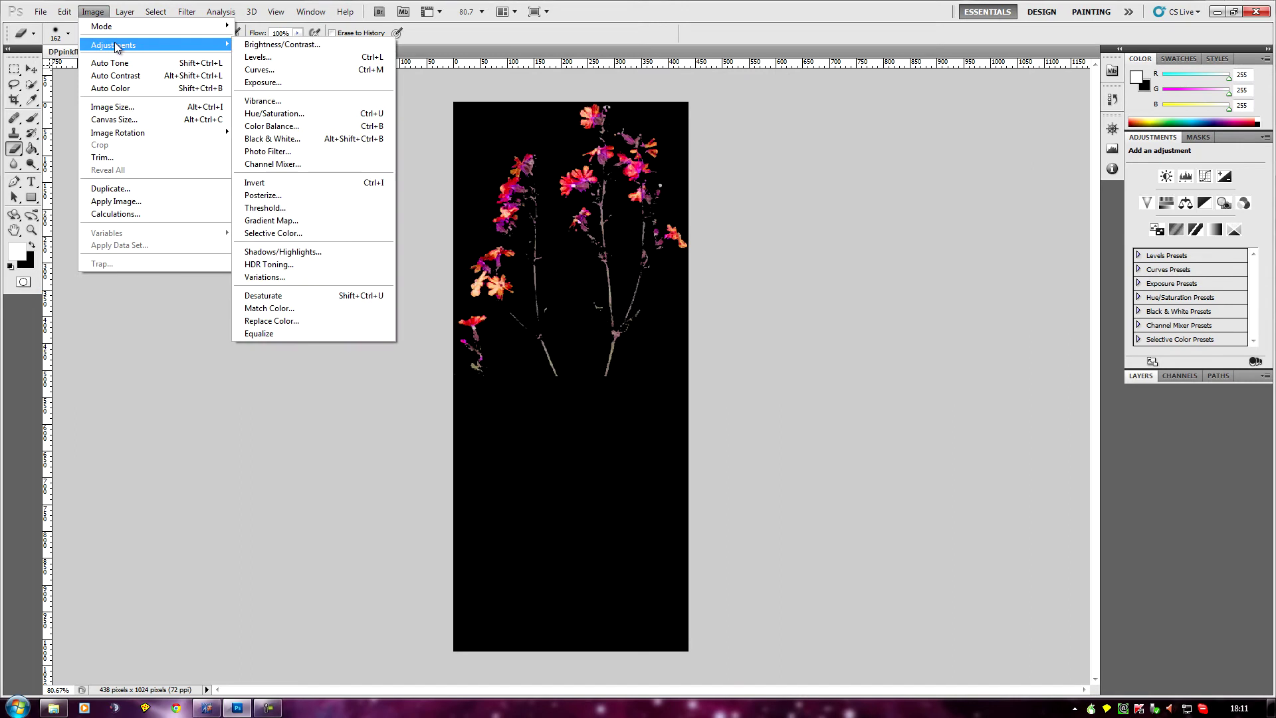
left_click(291, 114)
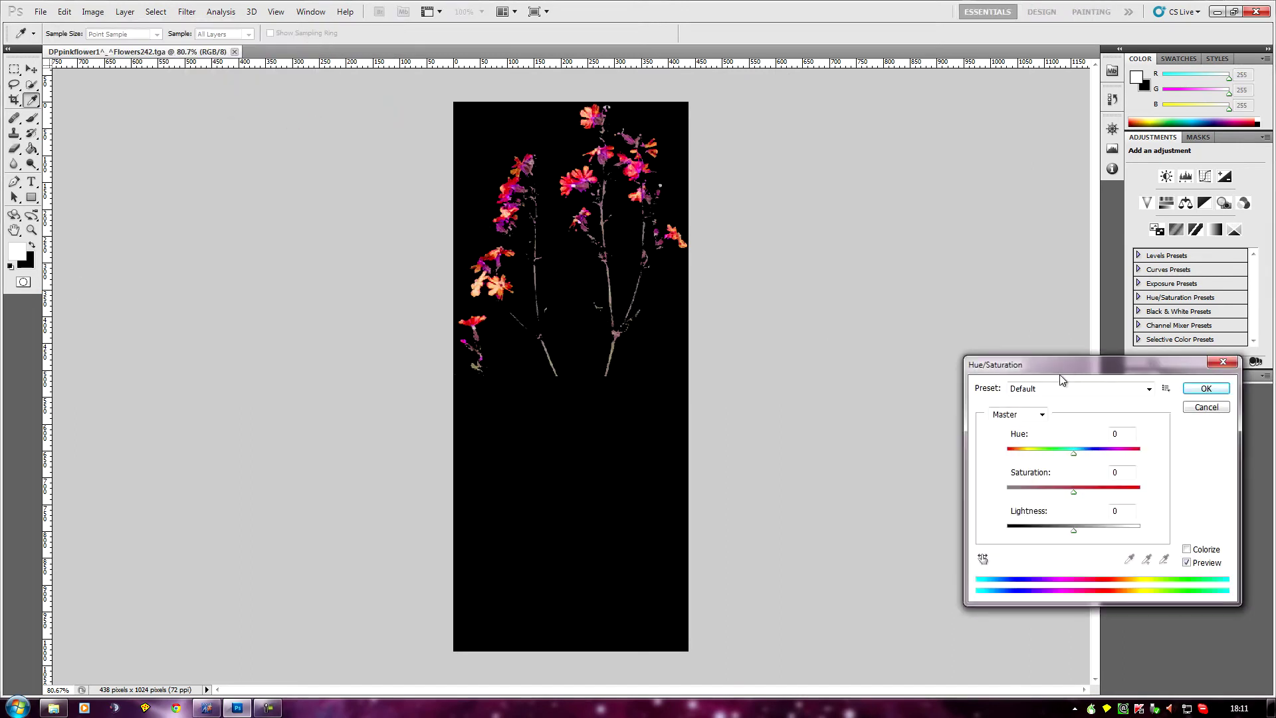
left_click_drag(1057, 366, 938, 304)
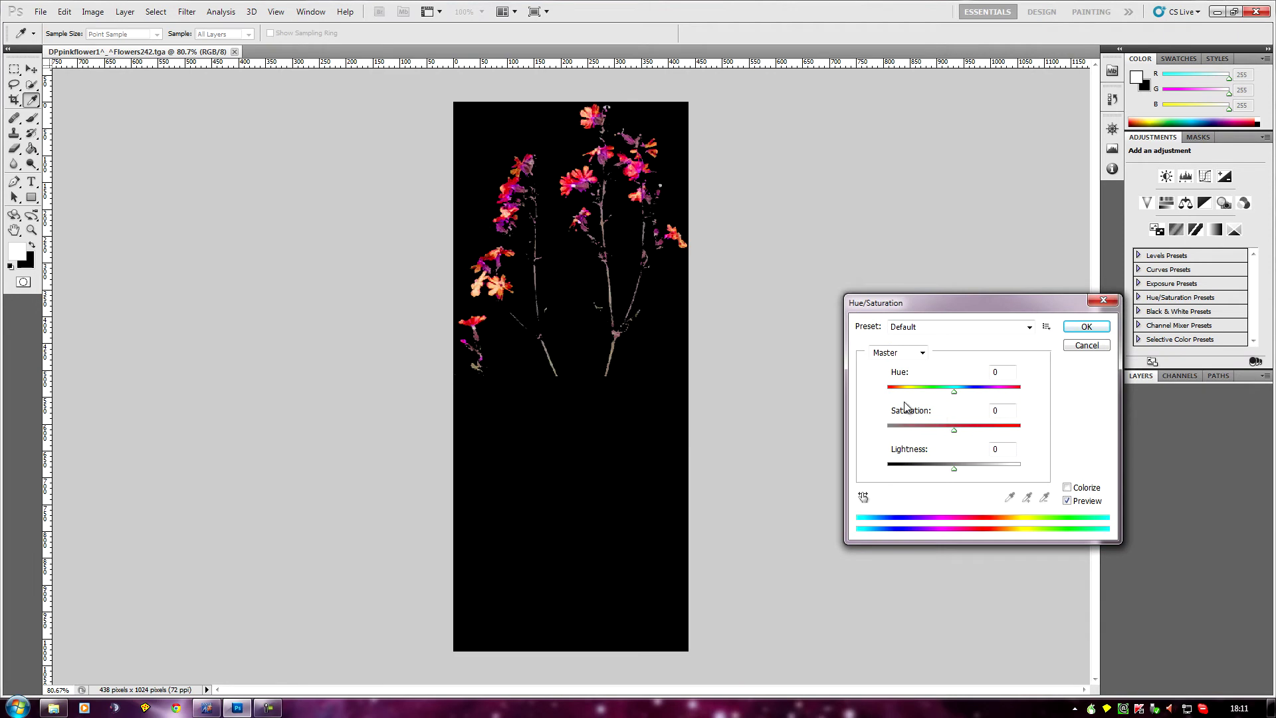
left_click(922, 353)
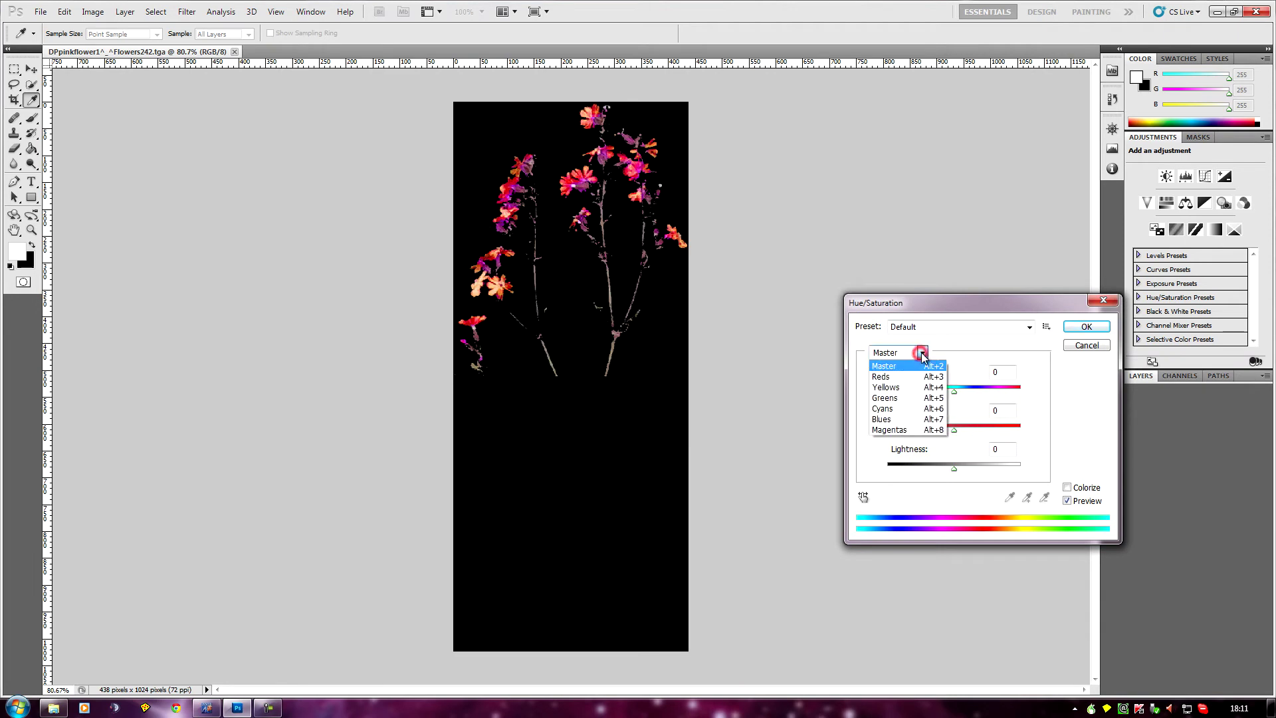
left_click(917, 430)
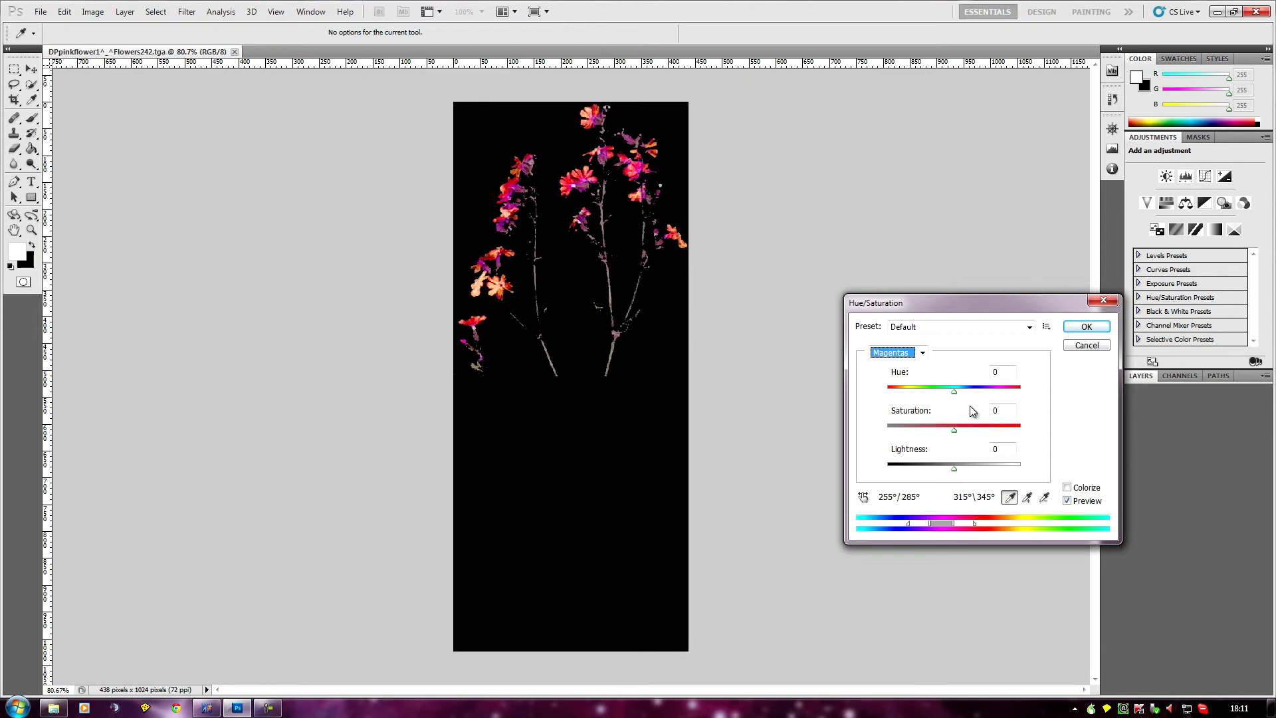
left_click_drag(955, 395, 918, 393)
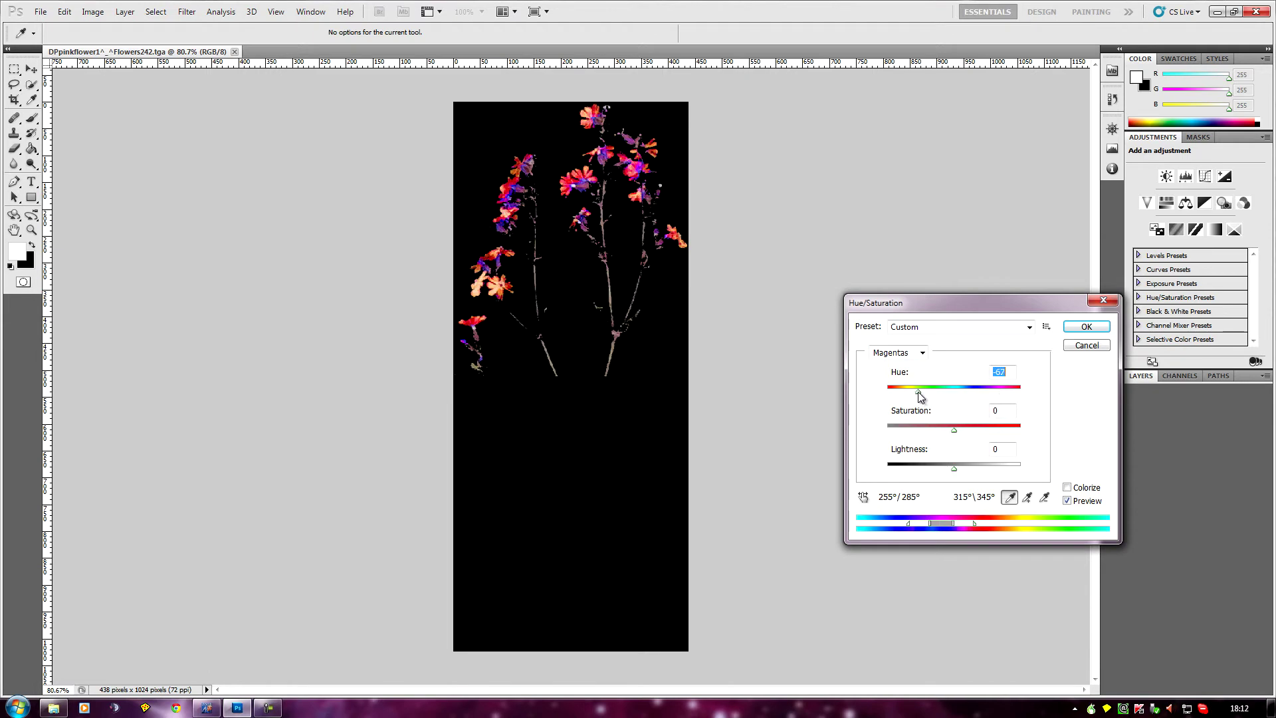
Set the Reds hue to -111 and apply the Hue/Saturation adjustment.
left_click(922, 352)
left_click(900, 377)
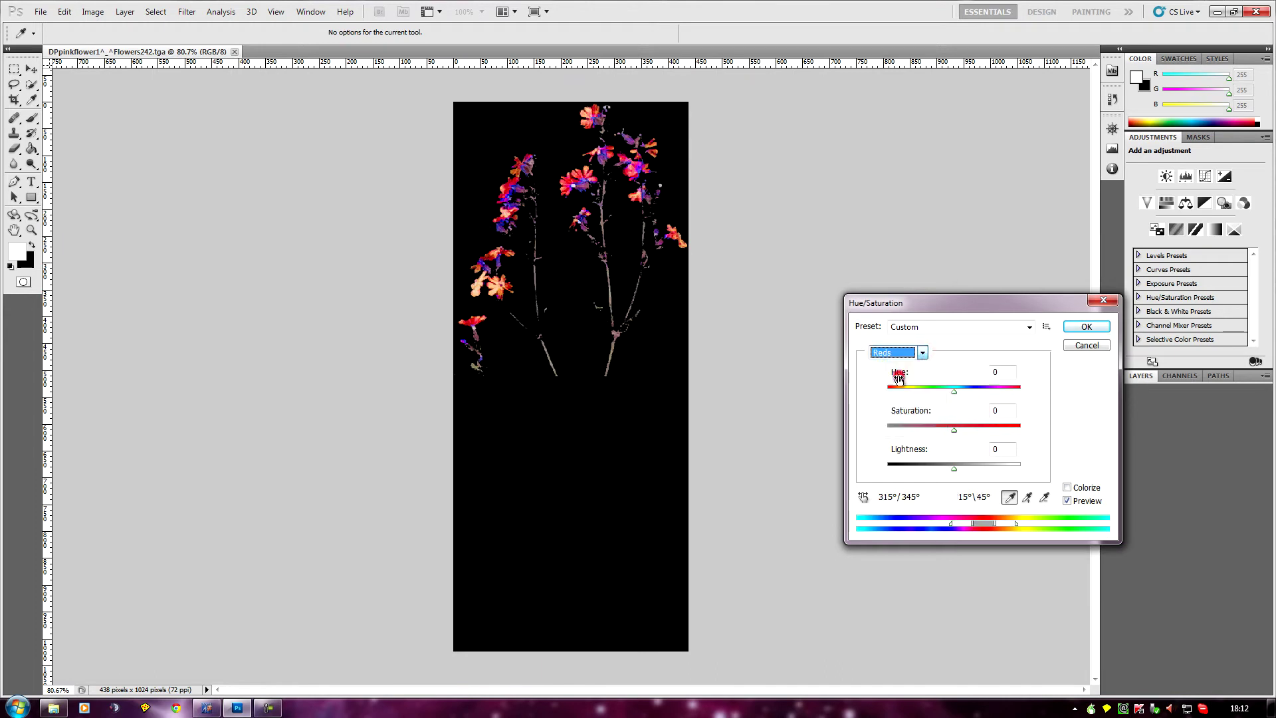
left_click_drag(954, 397, 907, 392)
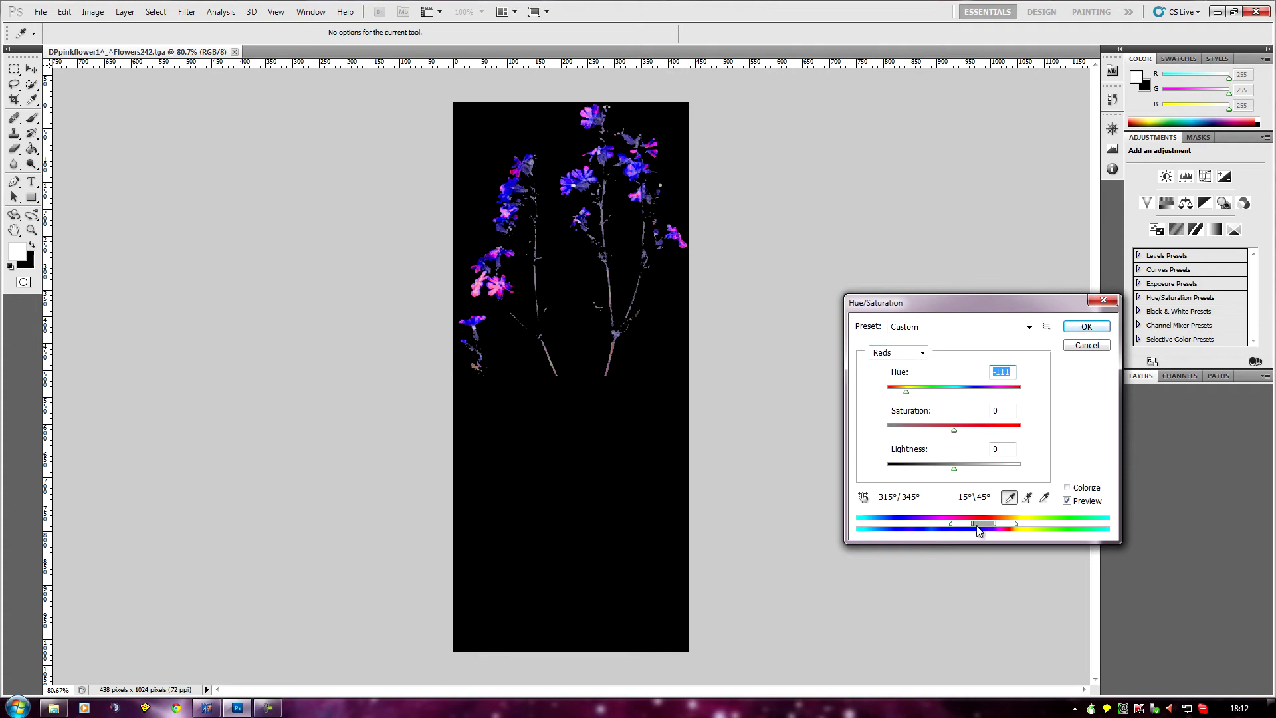
left_click(1079, 331)
Save the recoloured flower image over the existing TGA file.
key("e")
scroll(584, 336, "down", 2)
scroll(537, 270, "up", 1)
left_click(40, 12)
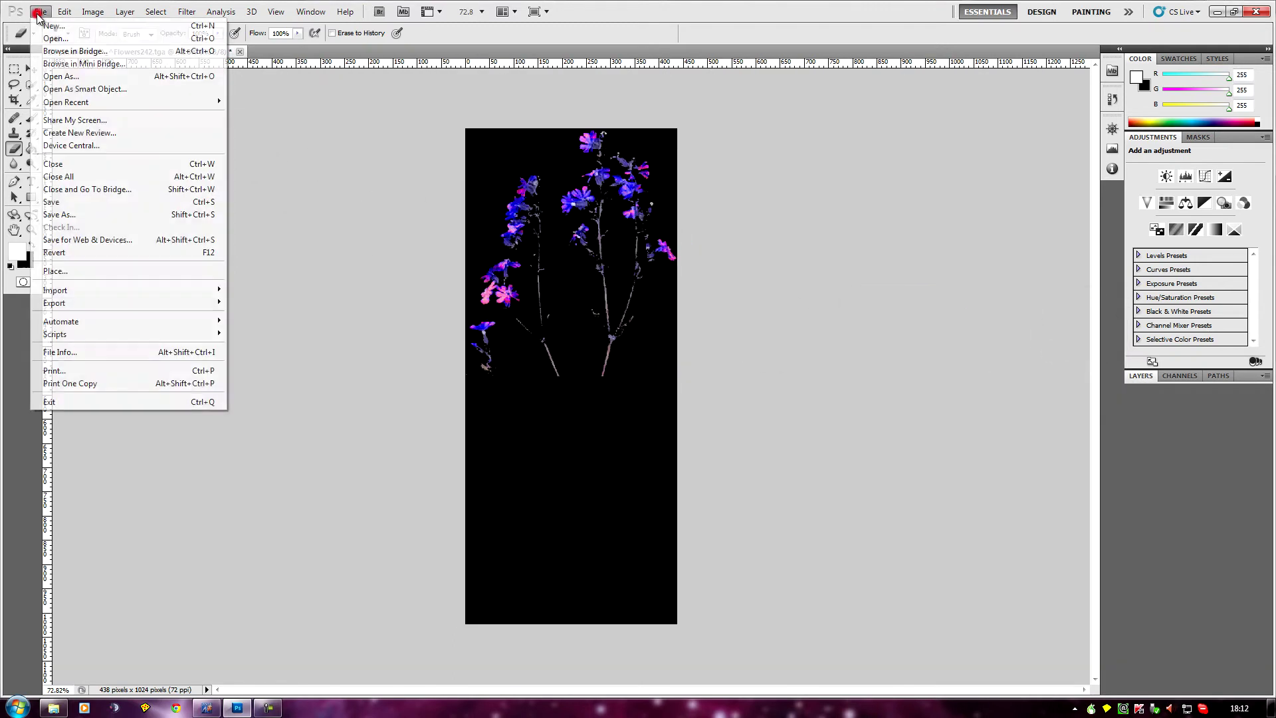
left_click(66, 203)
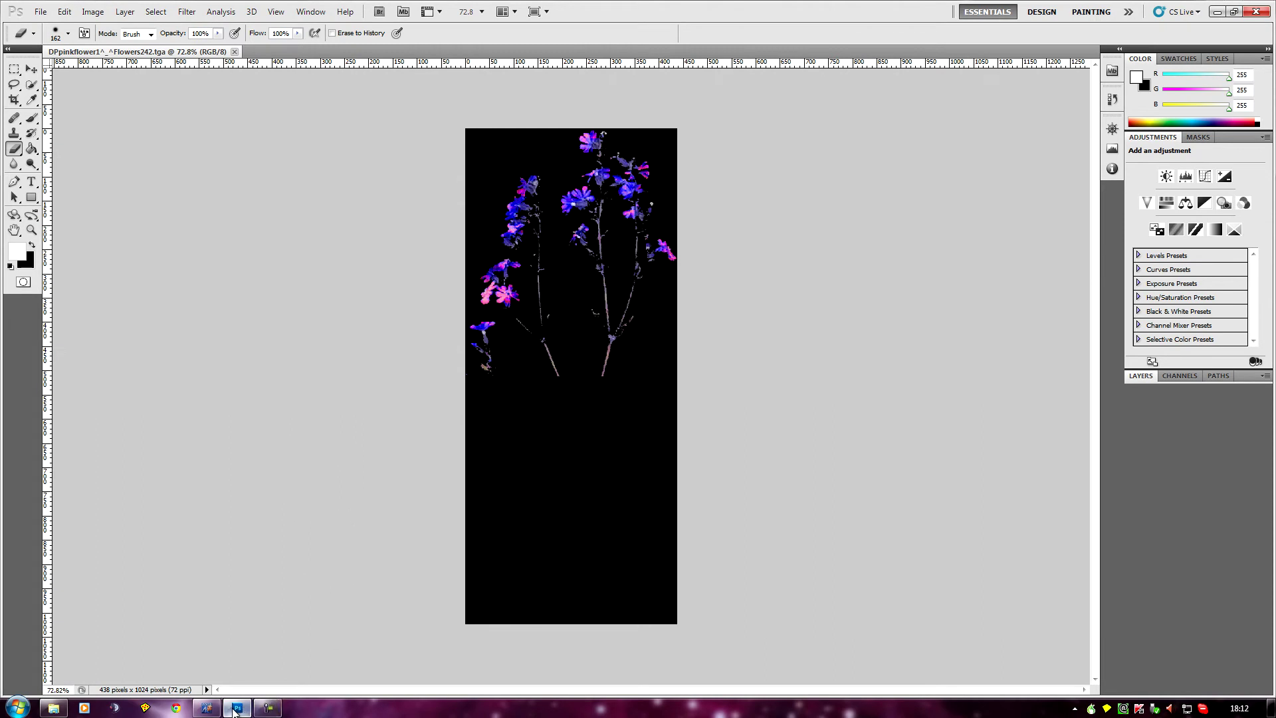
Switch to Arnold Palmer Course Designer, open the Object Library and select Flowers242.btx in the DarwinPoint.PST planting set.
left_click(211, 710)
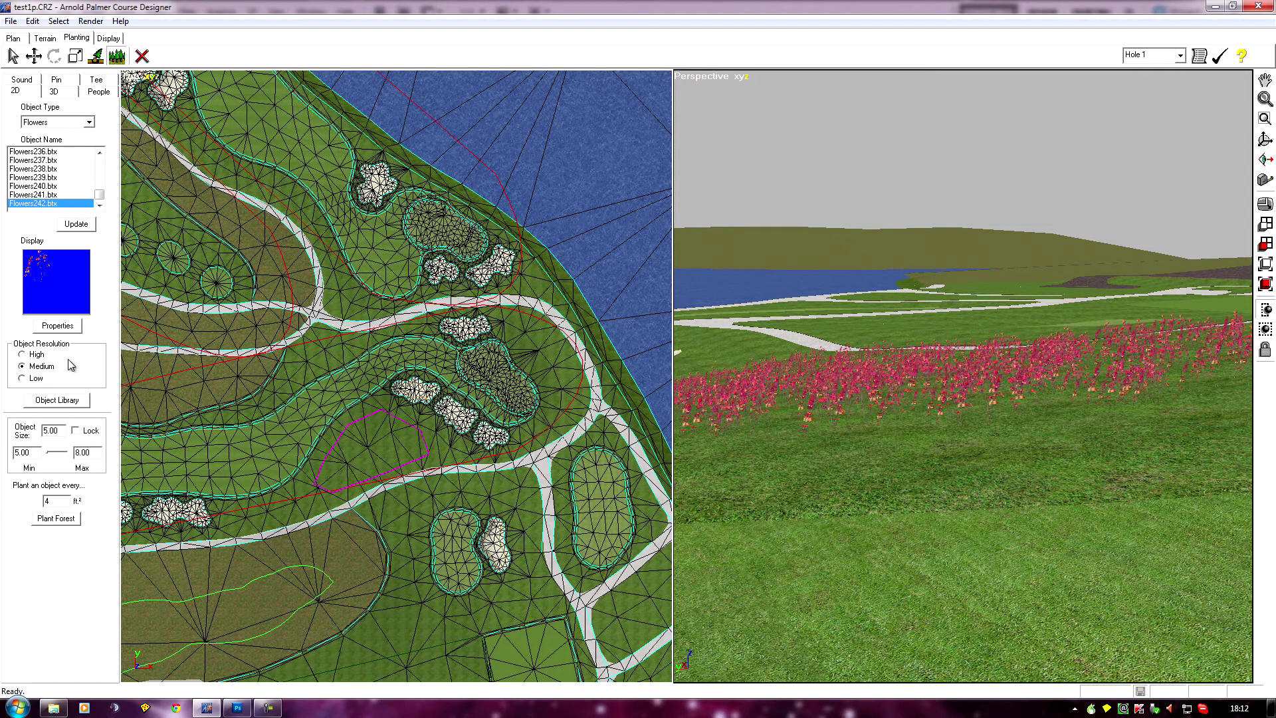
left_click(57, 400)
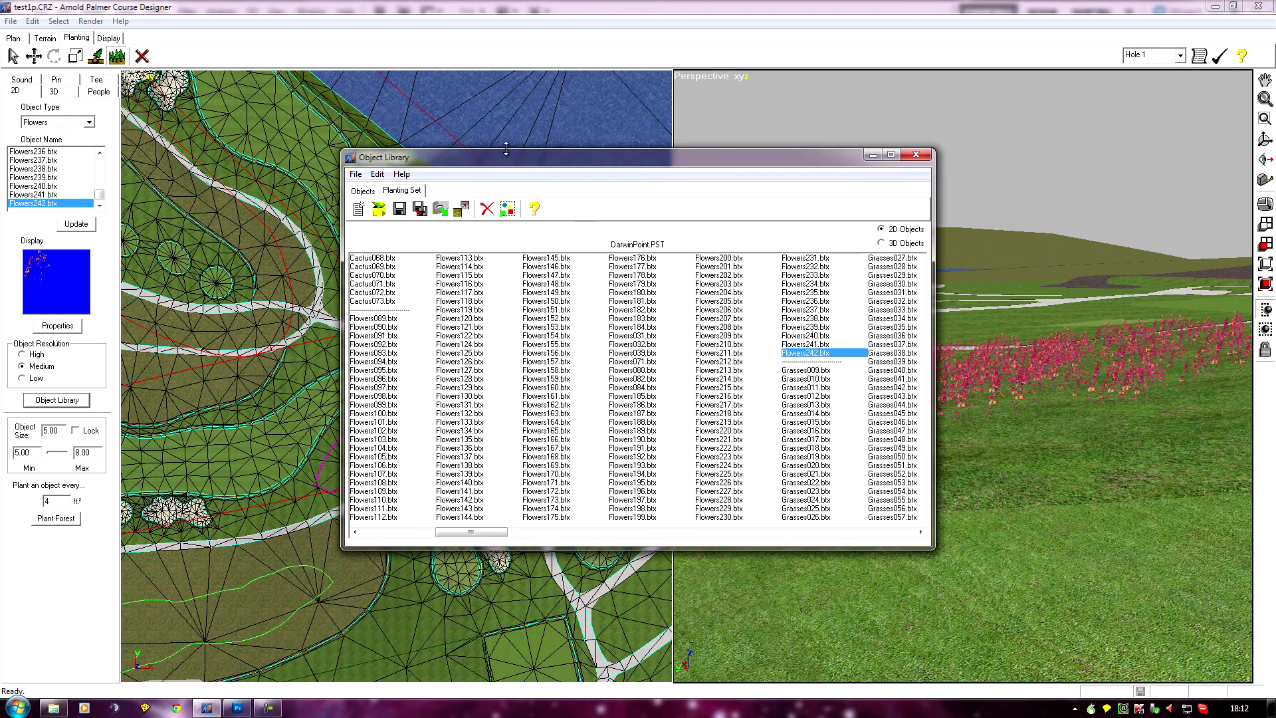
left_click_drag(536, 163, 344, 155)
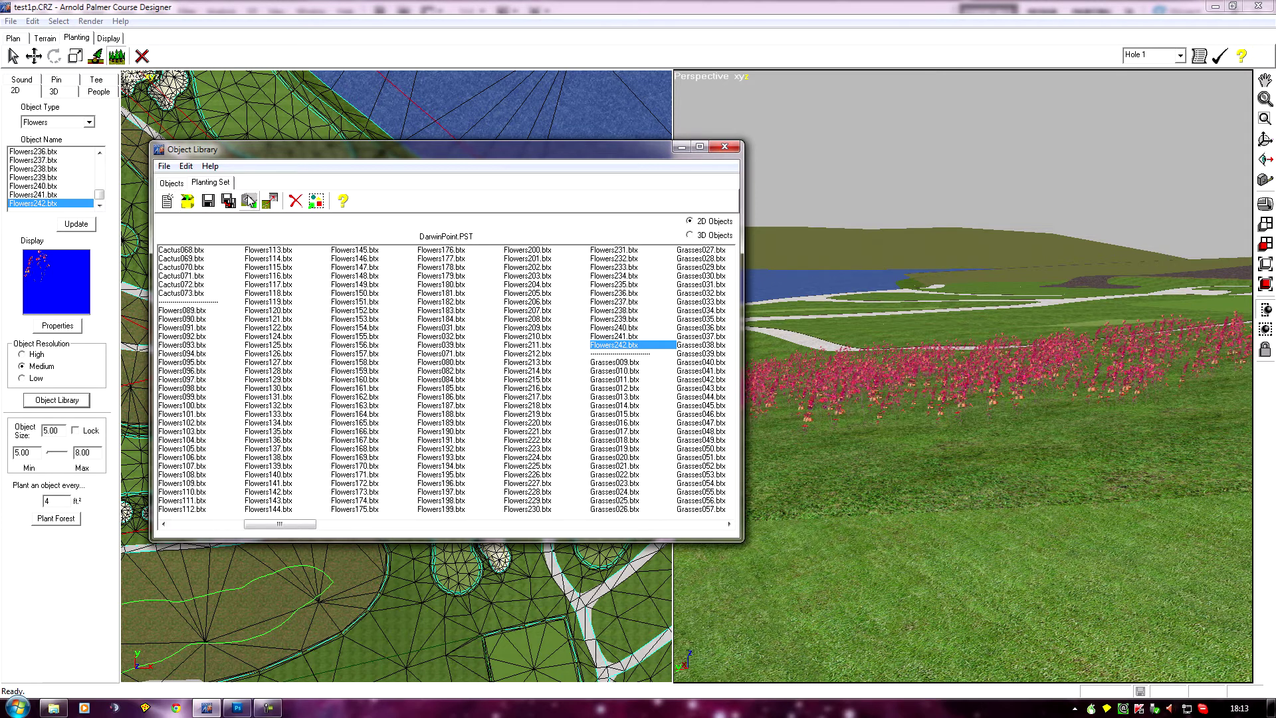
mouse_move(287, 529)
left_mouse_down()
mouse_move(203, 529)
mouse_move(301, 529)
left_mouse_up()
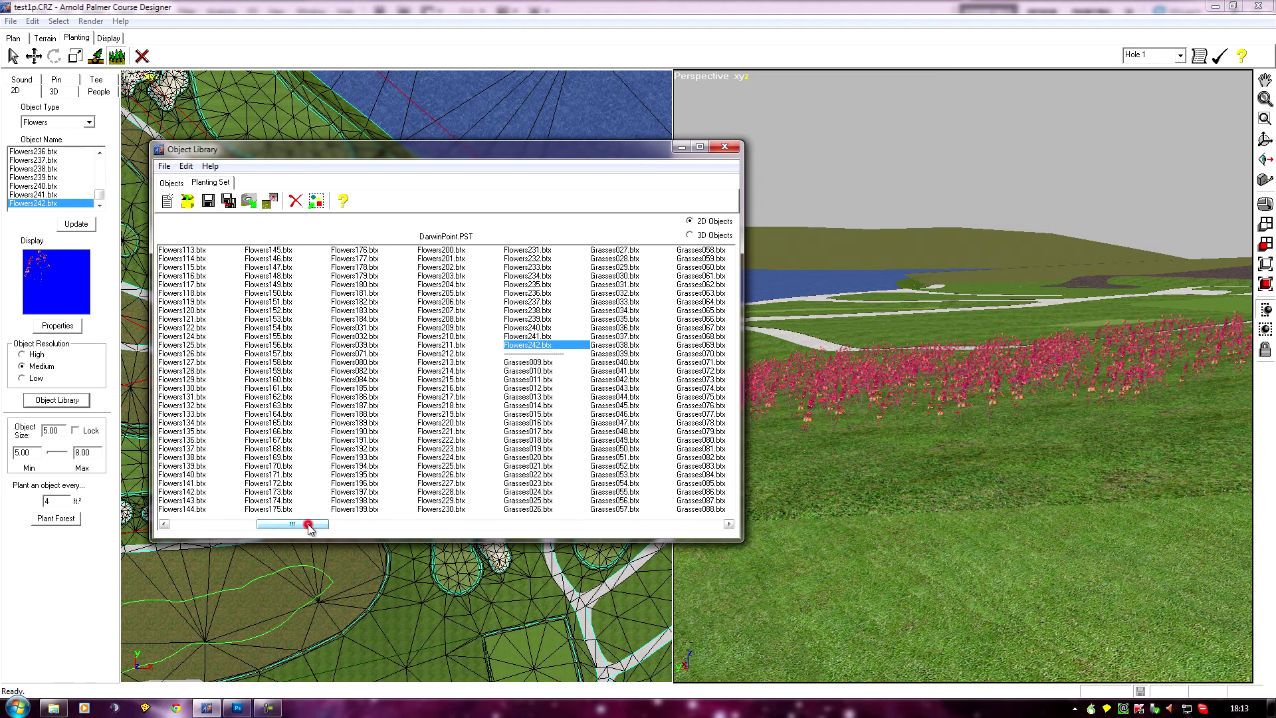
left_click_drag(309, 528, 225, 527)
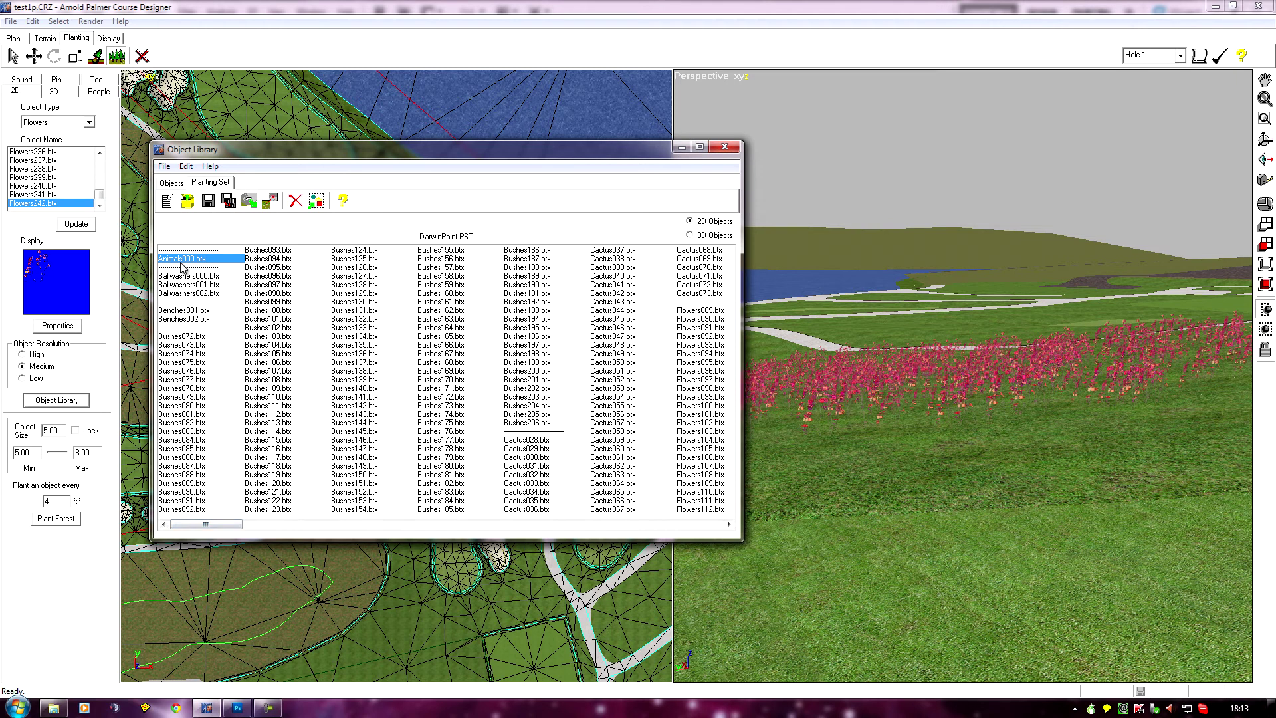
left_click_drag(201, 528, 289, 530)
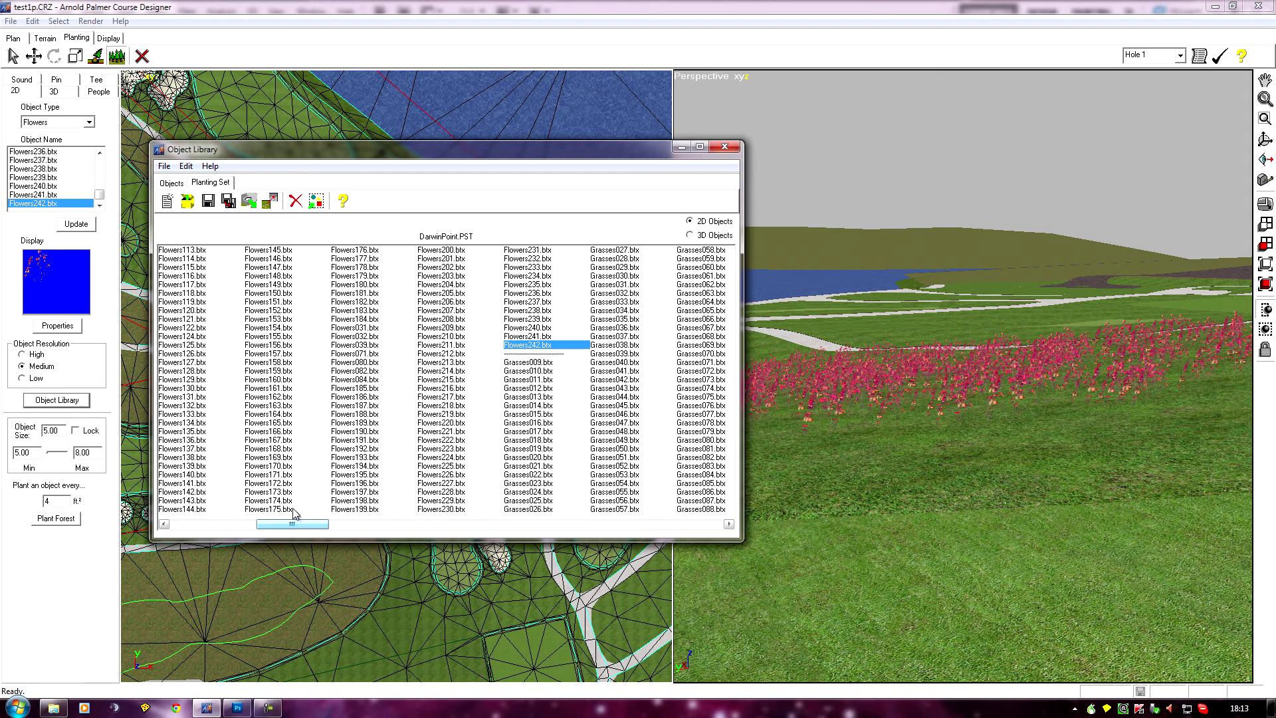
left_click(422, 301)
left_click(524, 347)
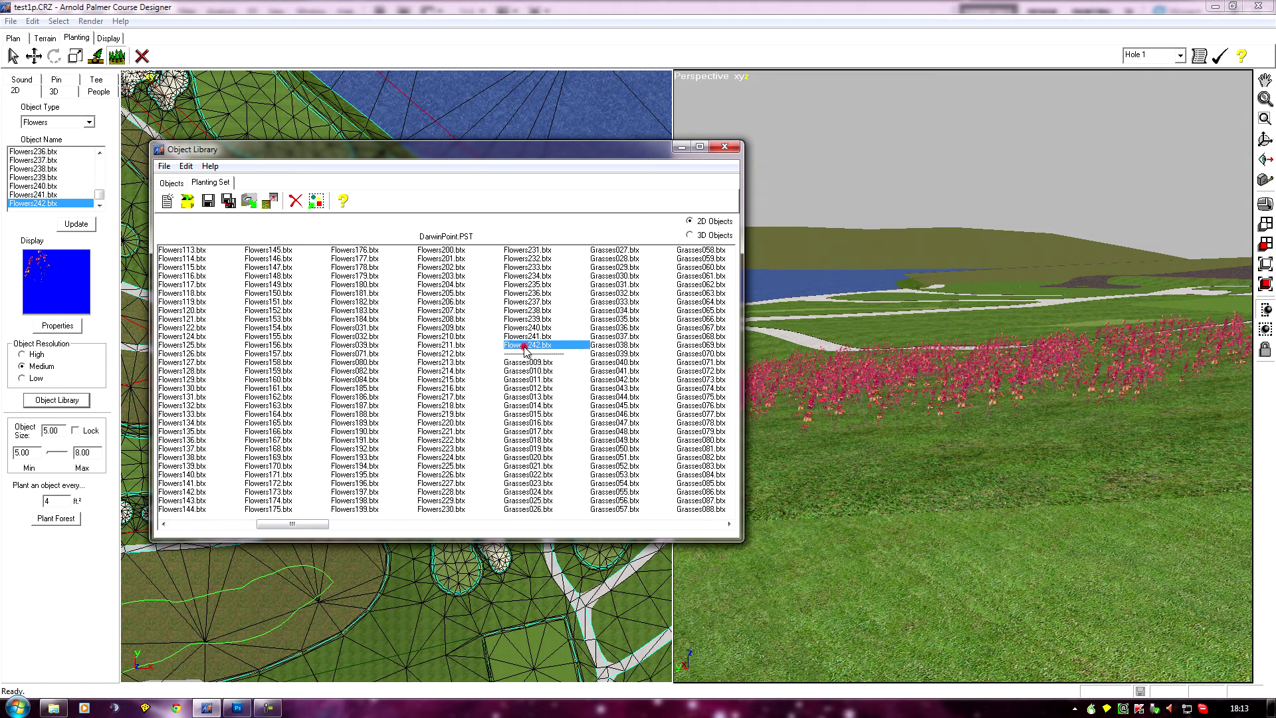
Update the library images for the currently selected object only, Flowers242.btx.
left_click_drag(309, 528, 477, 528)
left_click_drag(544, 528, 342, 528)
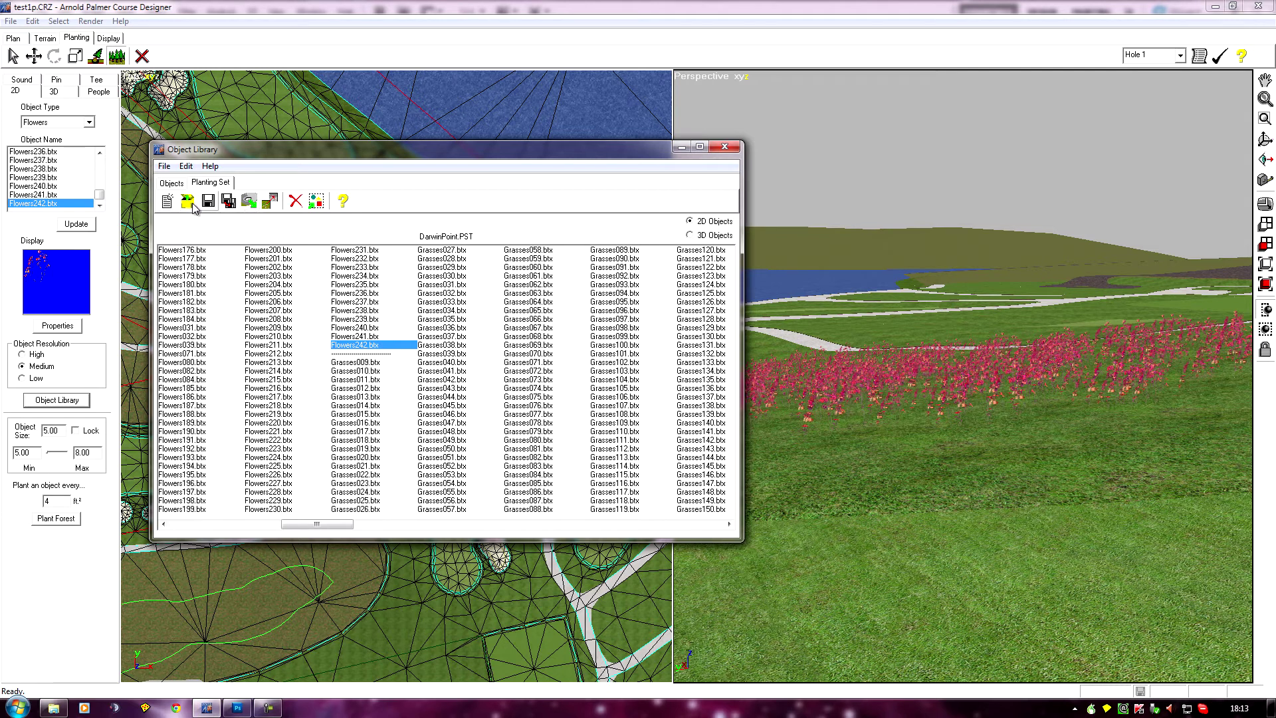
left_click(269, 204)
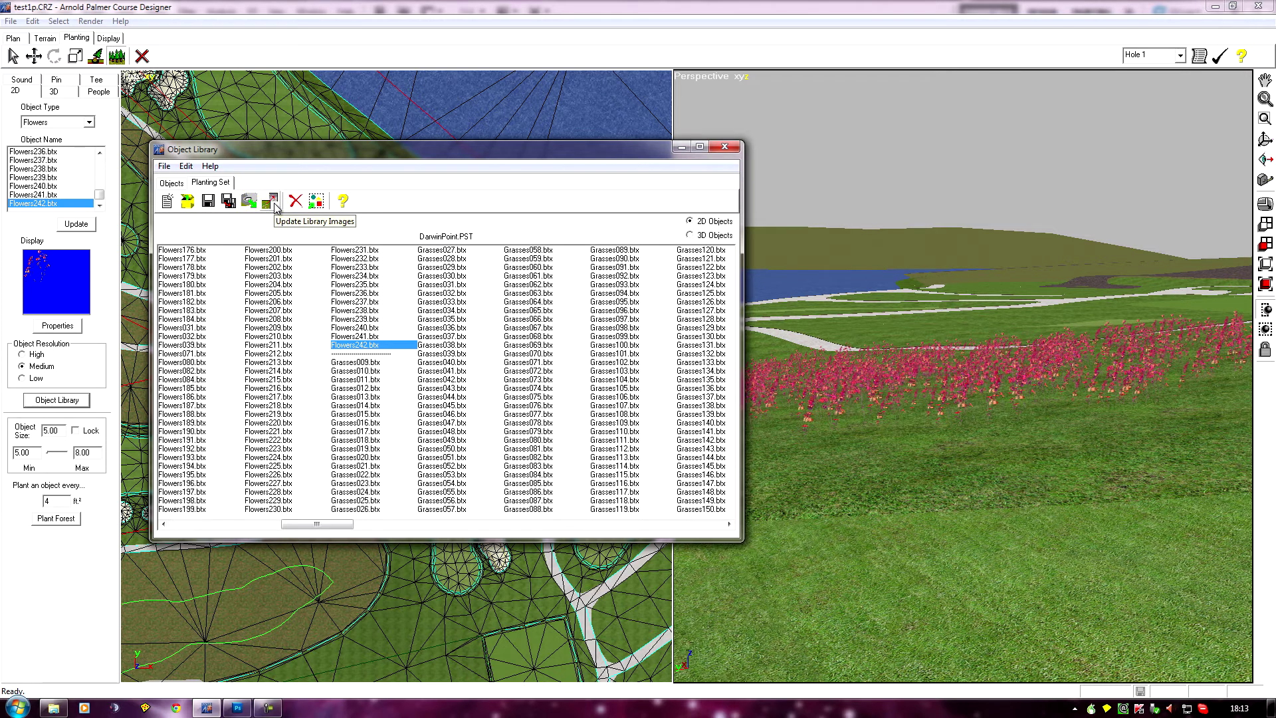
left_click(272, 202)
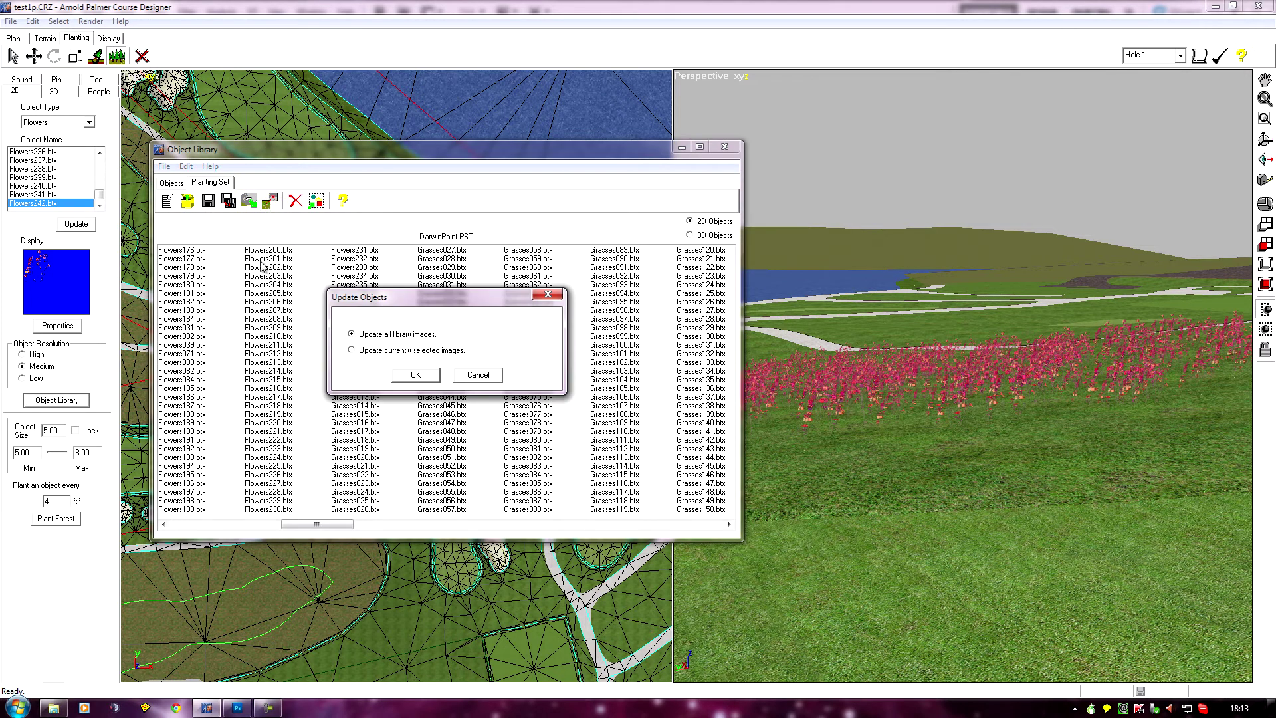
left_click(352, 351)
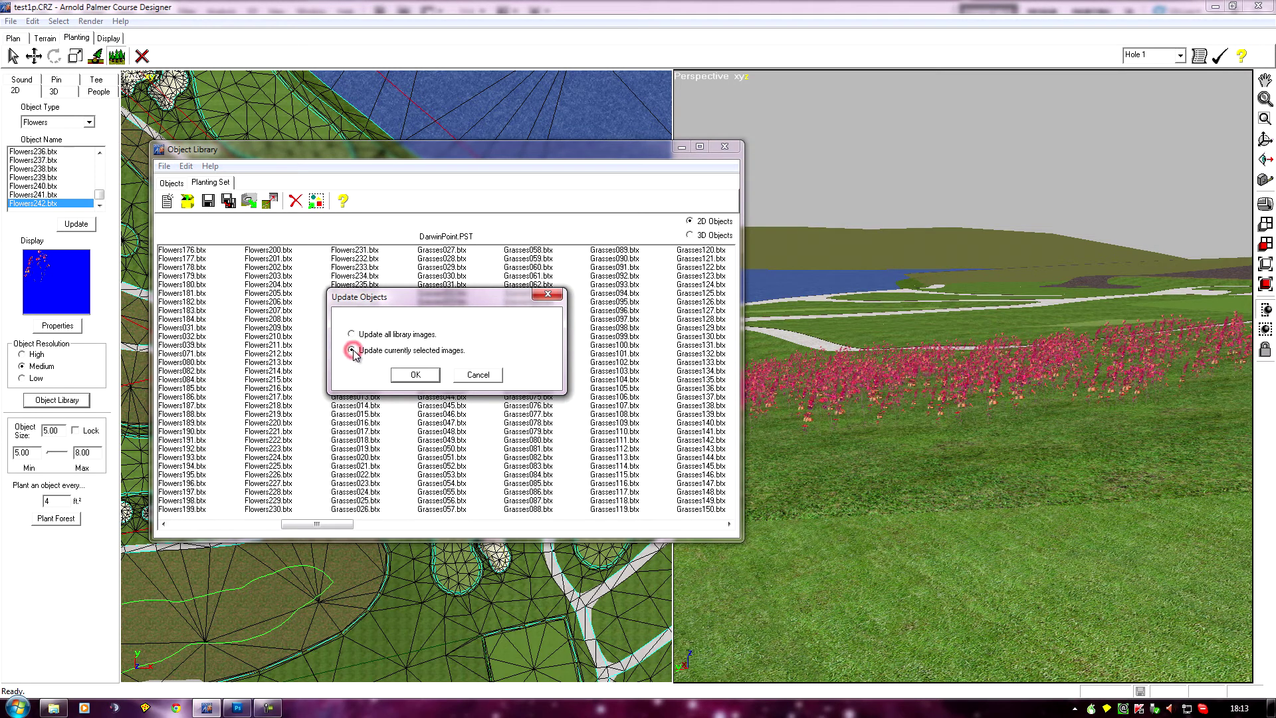
left_click(416, 375)
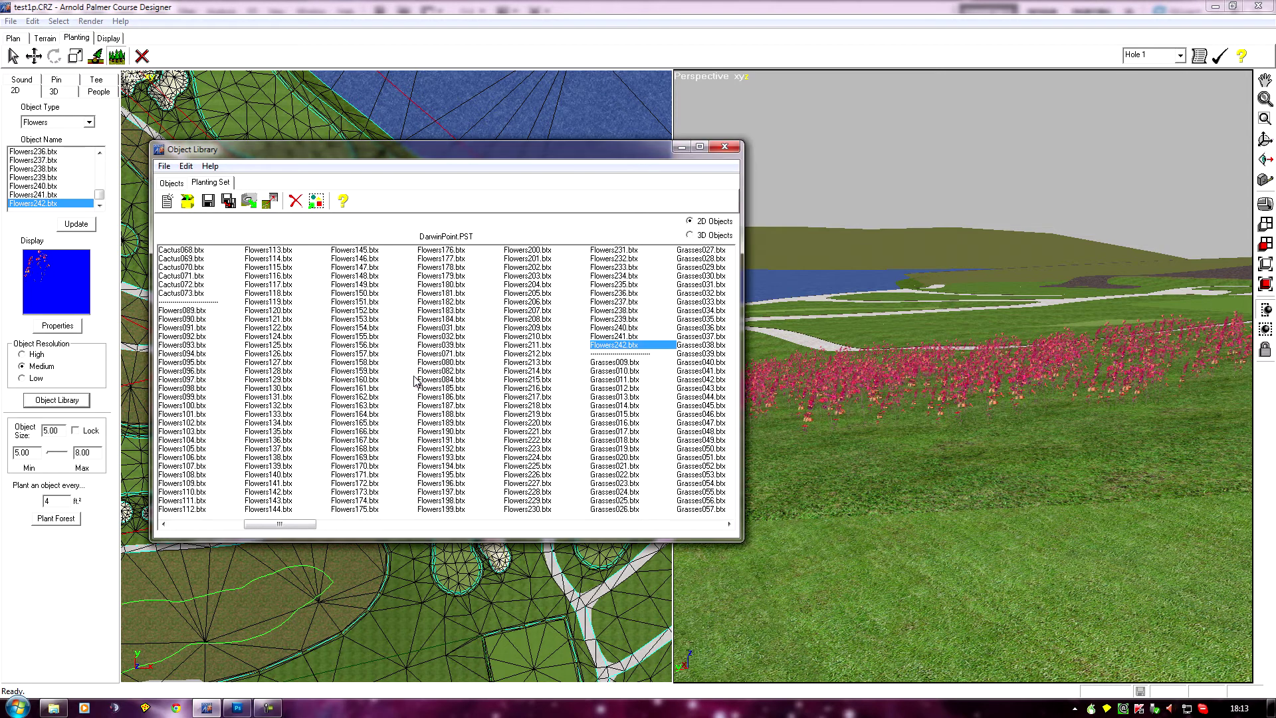
Check the object properties of Flowers242.btx in the planting set, accept them and close the Object Library.
double_click(610, 345)
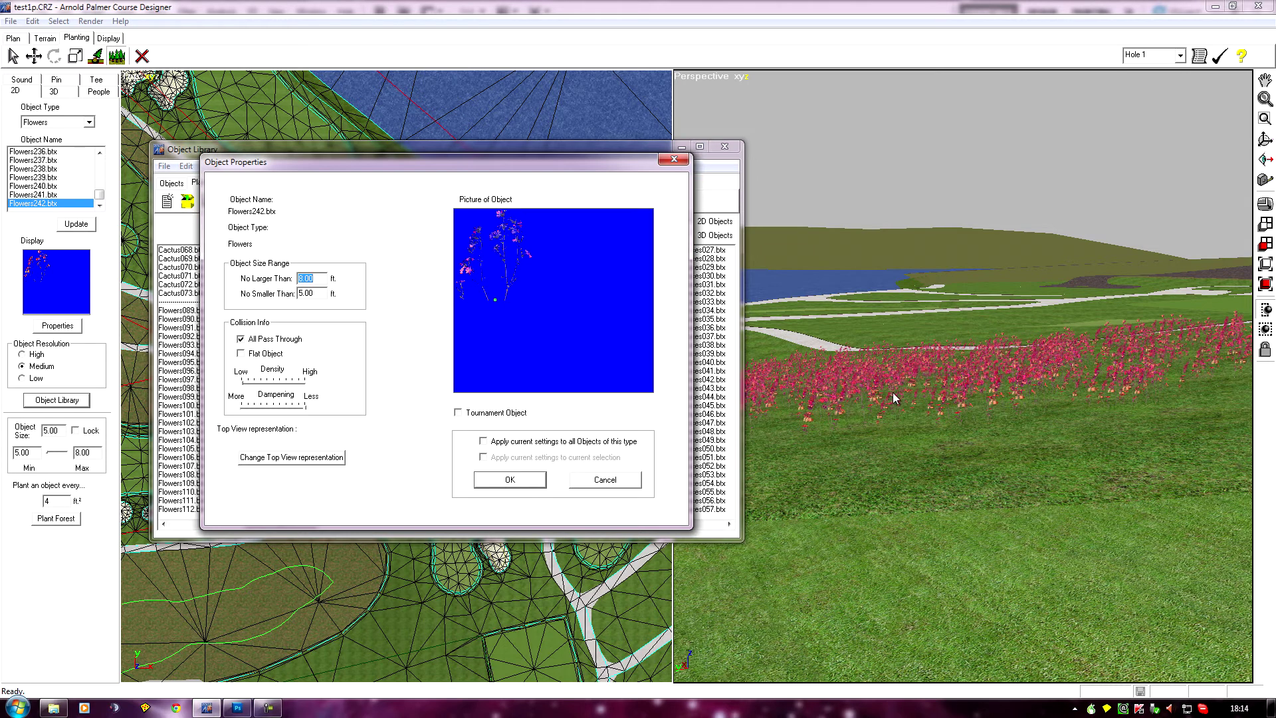
left_click(505, 481)
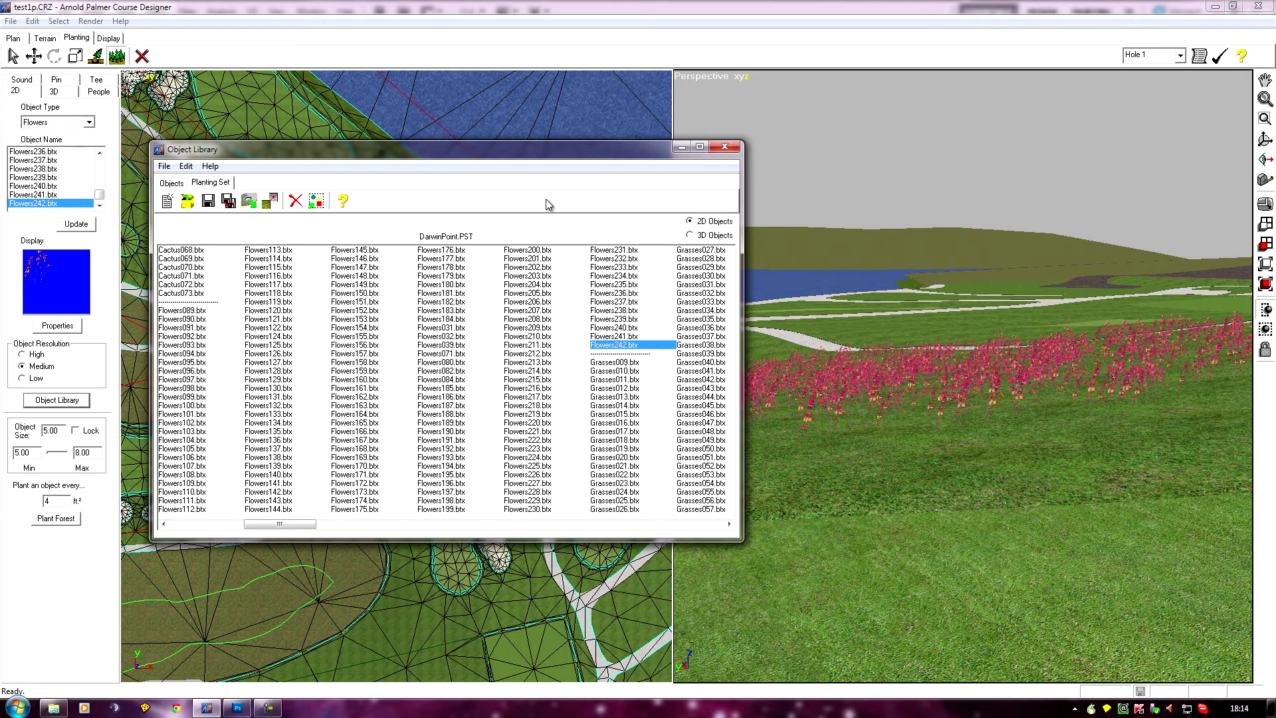
left_click(723, 147)
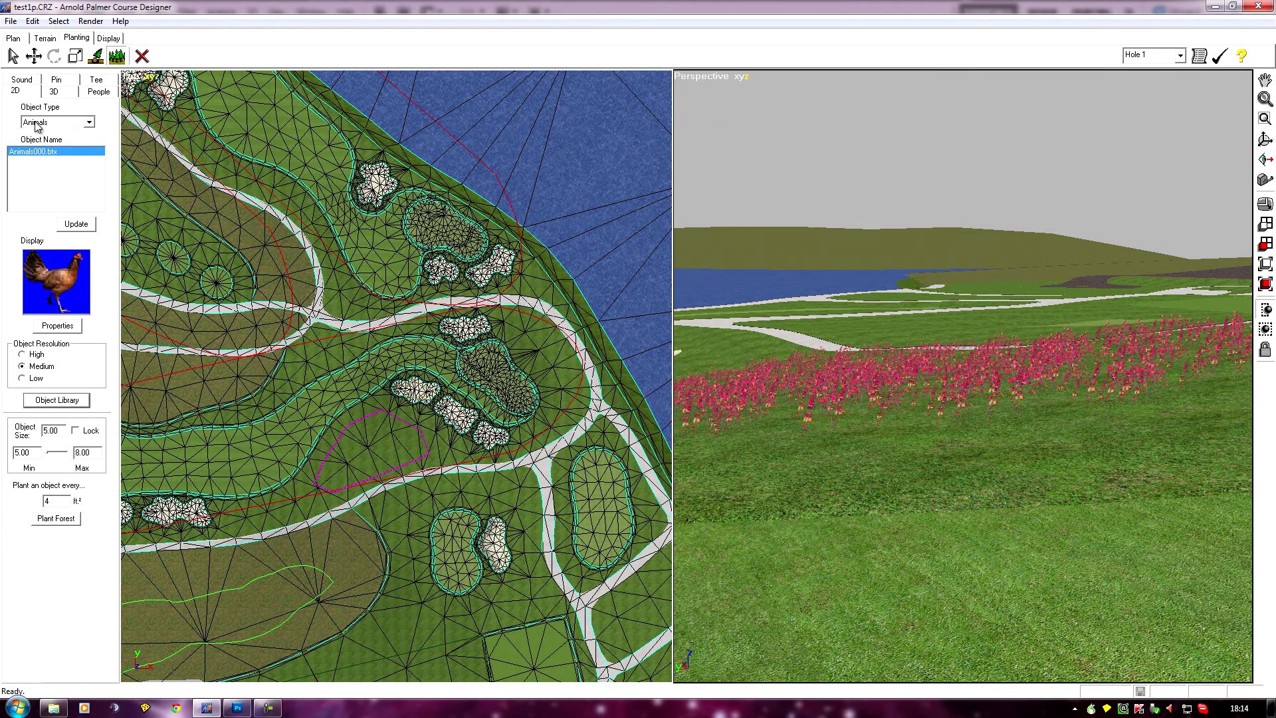
Set the planting object type to Flowers and update only the currently selected images for Flowers242.btx.
left_click(89, 123)
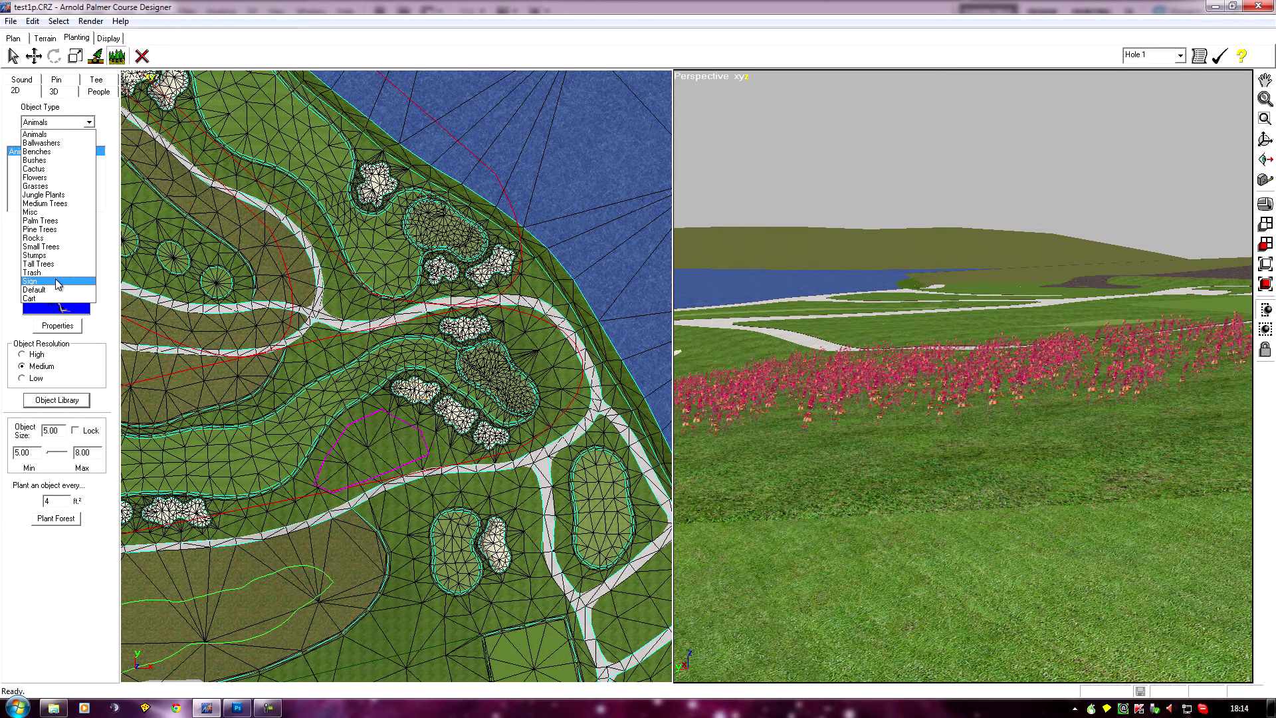
left_click(47, 177)
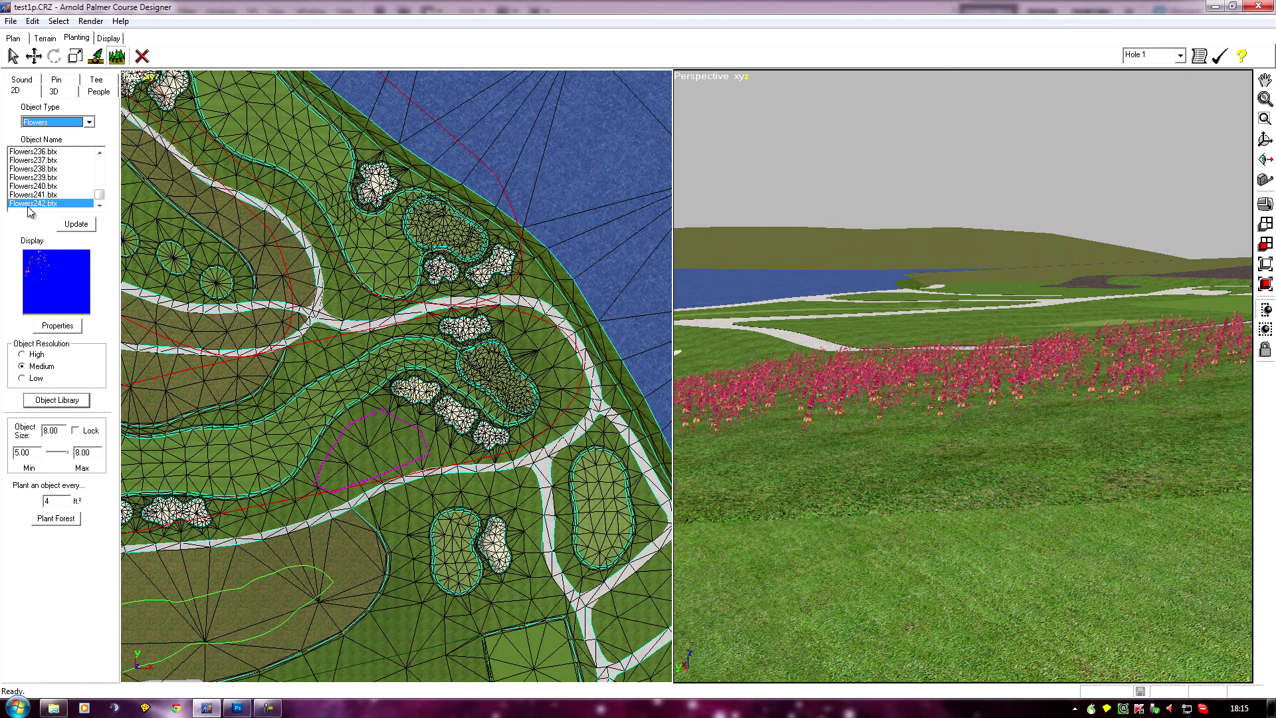
left_click(76, 225)
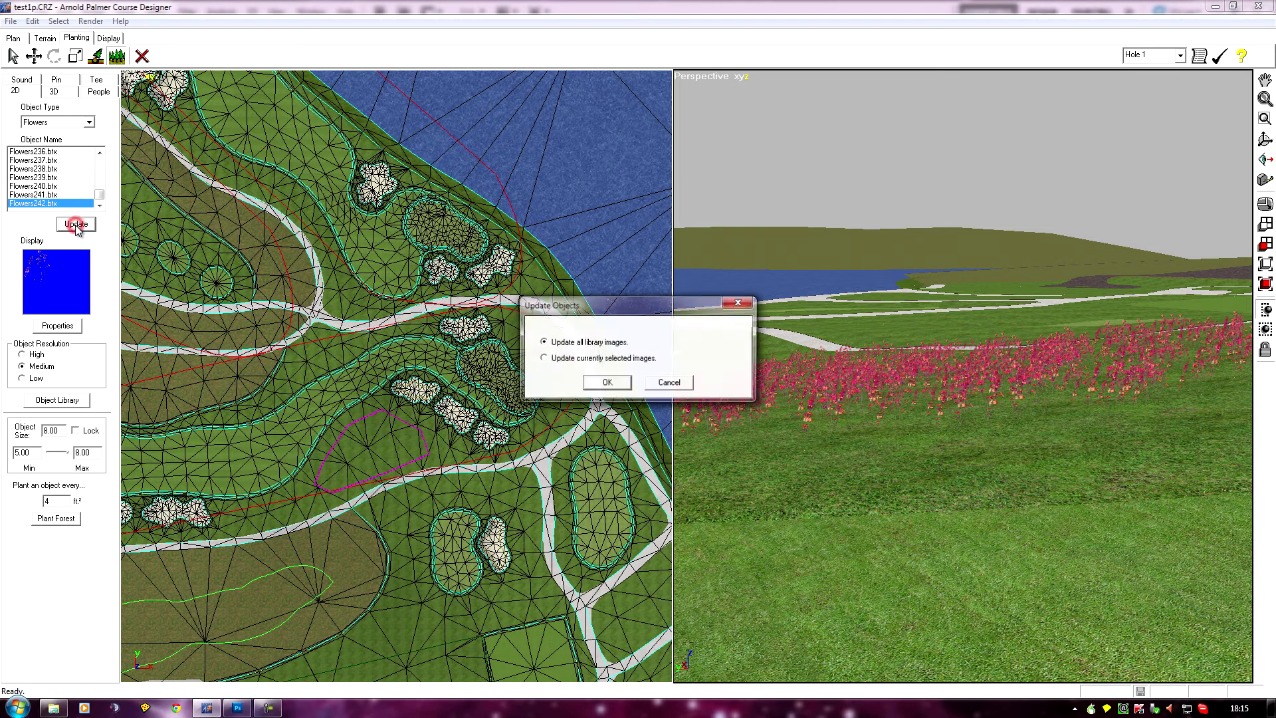
left_click(543, 358)
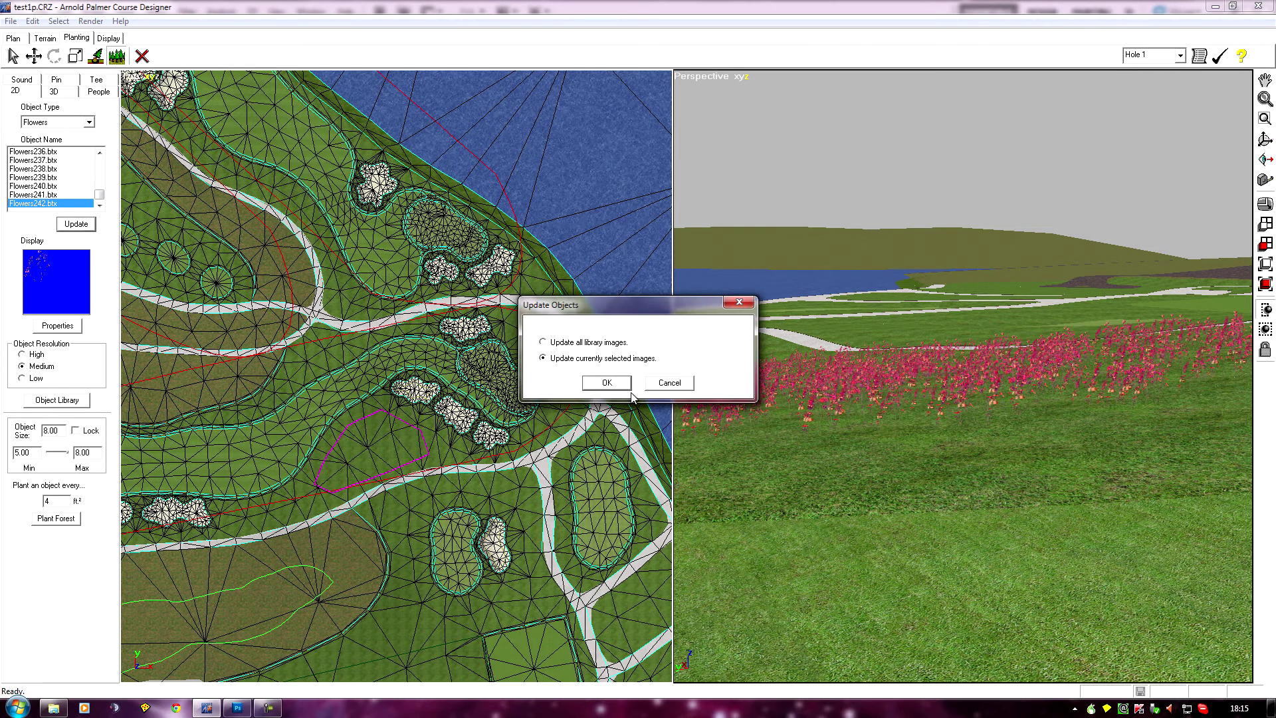
left_click(608, 384)
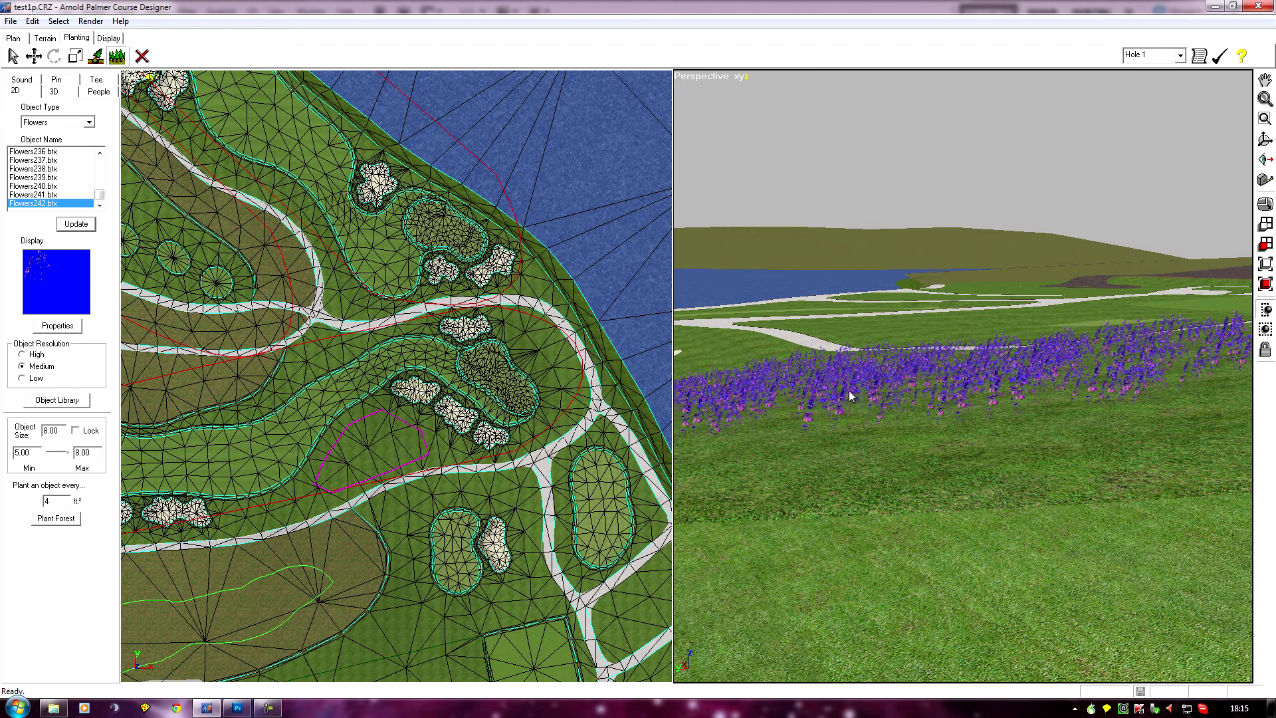
Examine the recoloured flower planting from several distances and angles in the perspective view.
left_click_drag(866, 483, 898, 532)
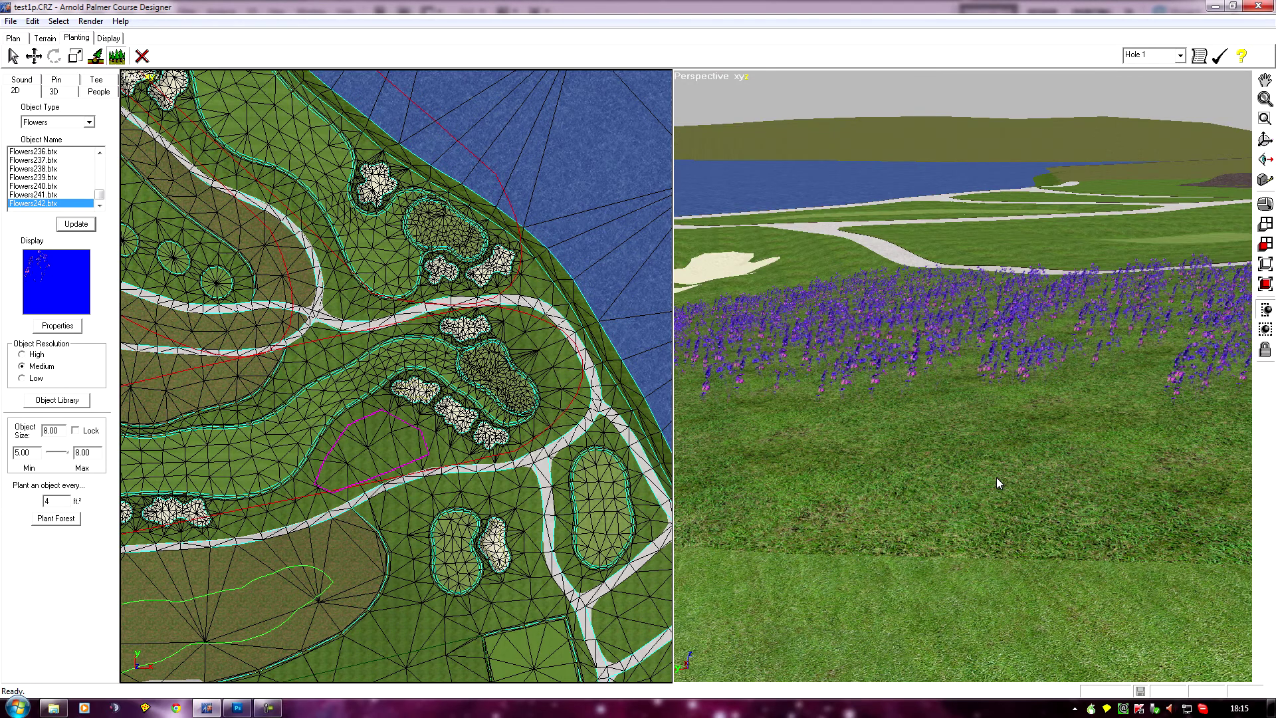
left_click_drag(996, 477, 971, 503)
scroll(972, 503, "up", 2)
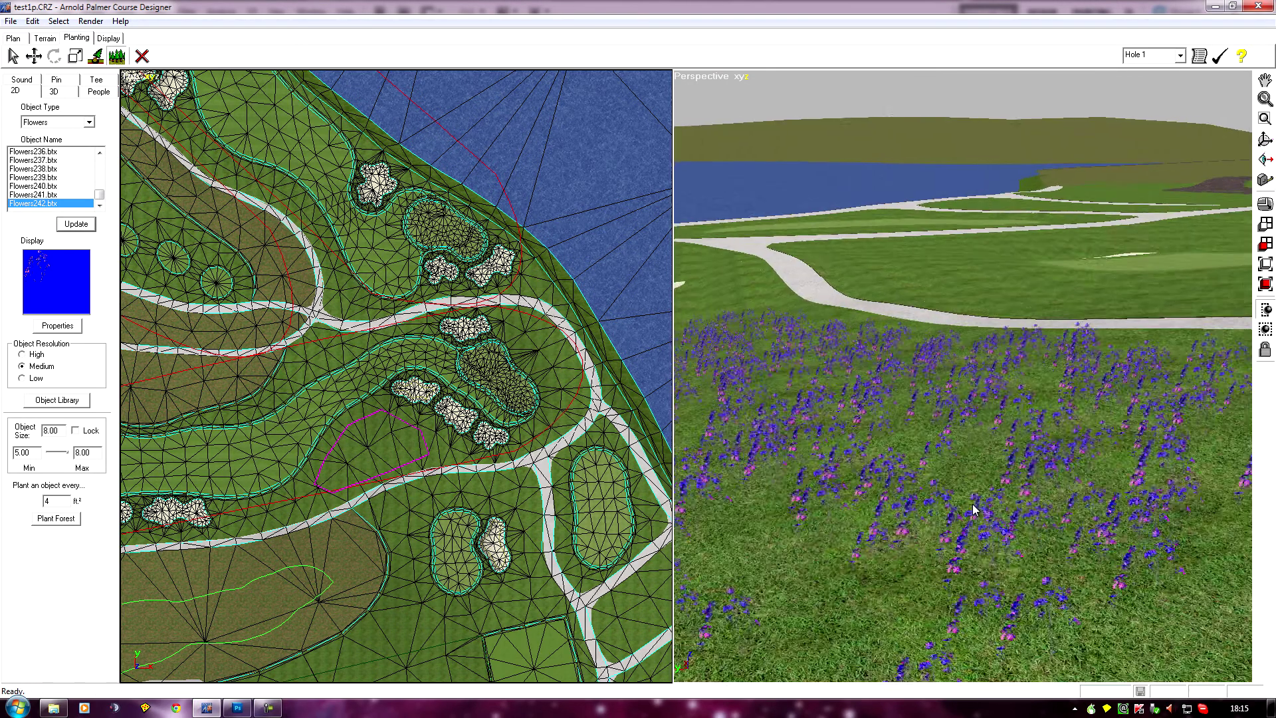
left_click_drag(930, 549, 934, 456)
scroll(915, 475, "up", 3)
scroll(907, 461, "up", 2)
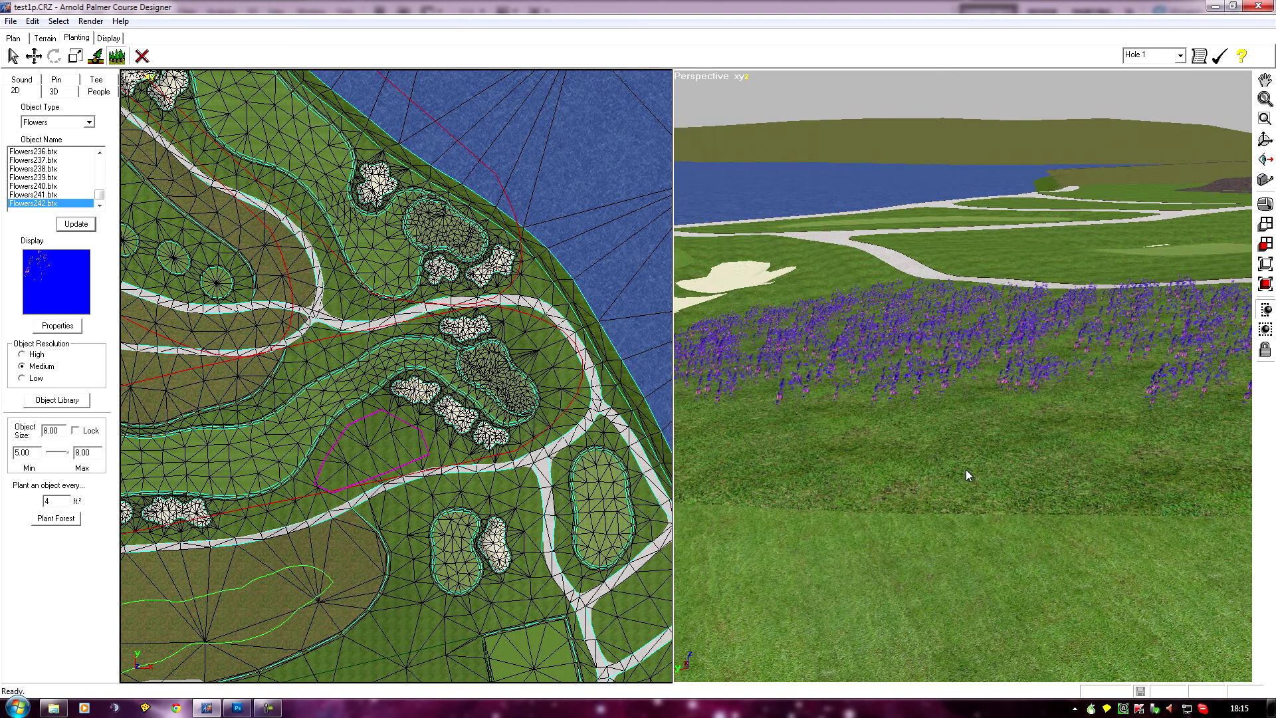
left_click_drag(970, 476, 888, 490)
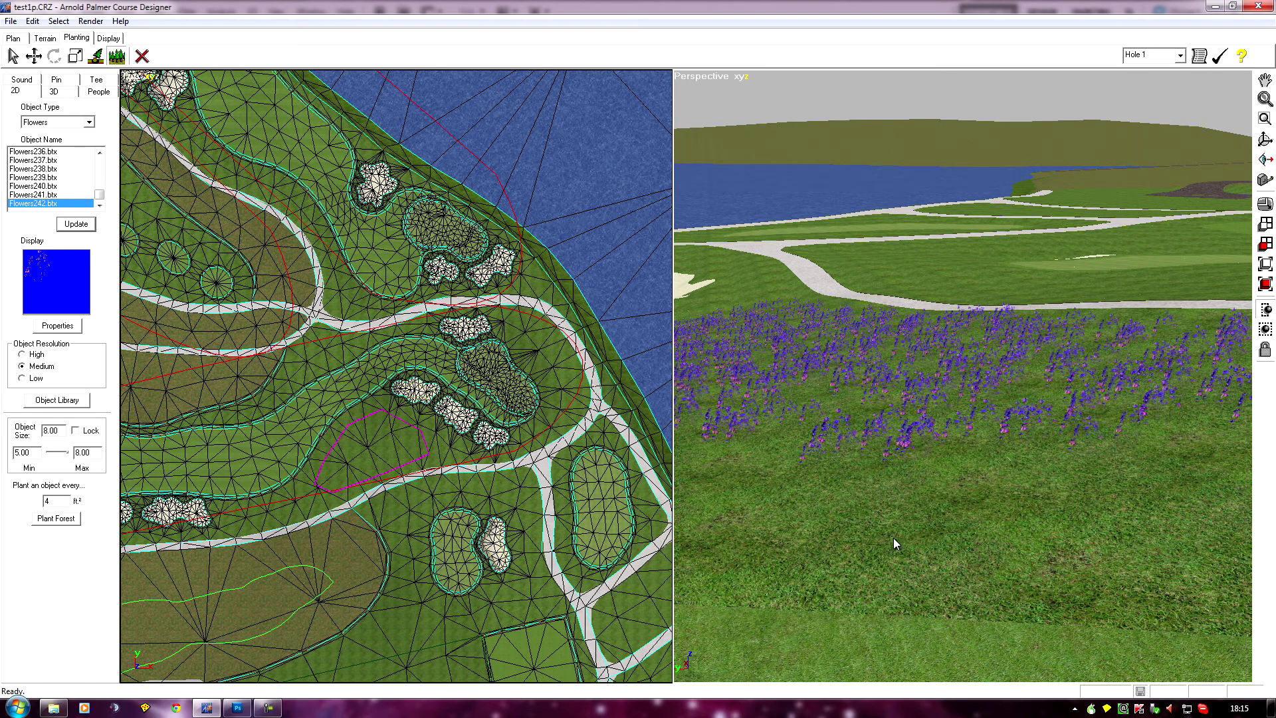
left_click_drag(891, 528, 926, 521)
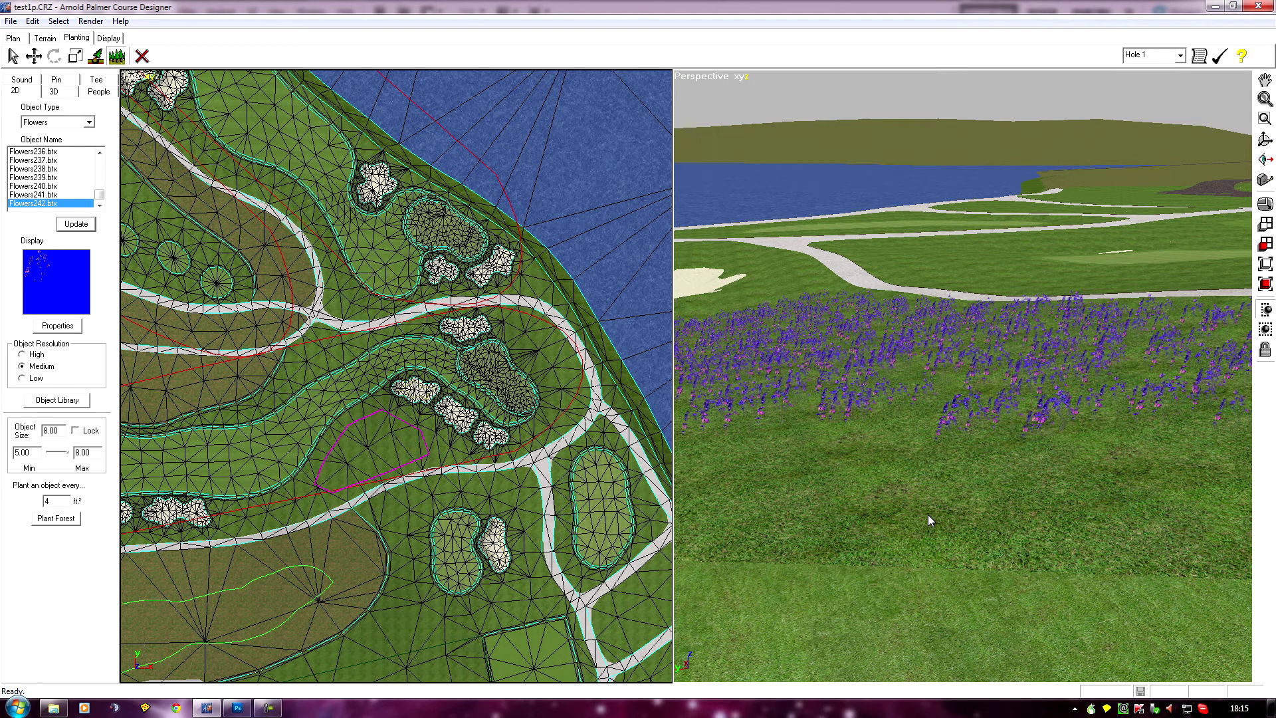
left_click_drag(927, 515, 954, 498)
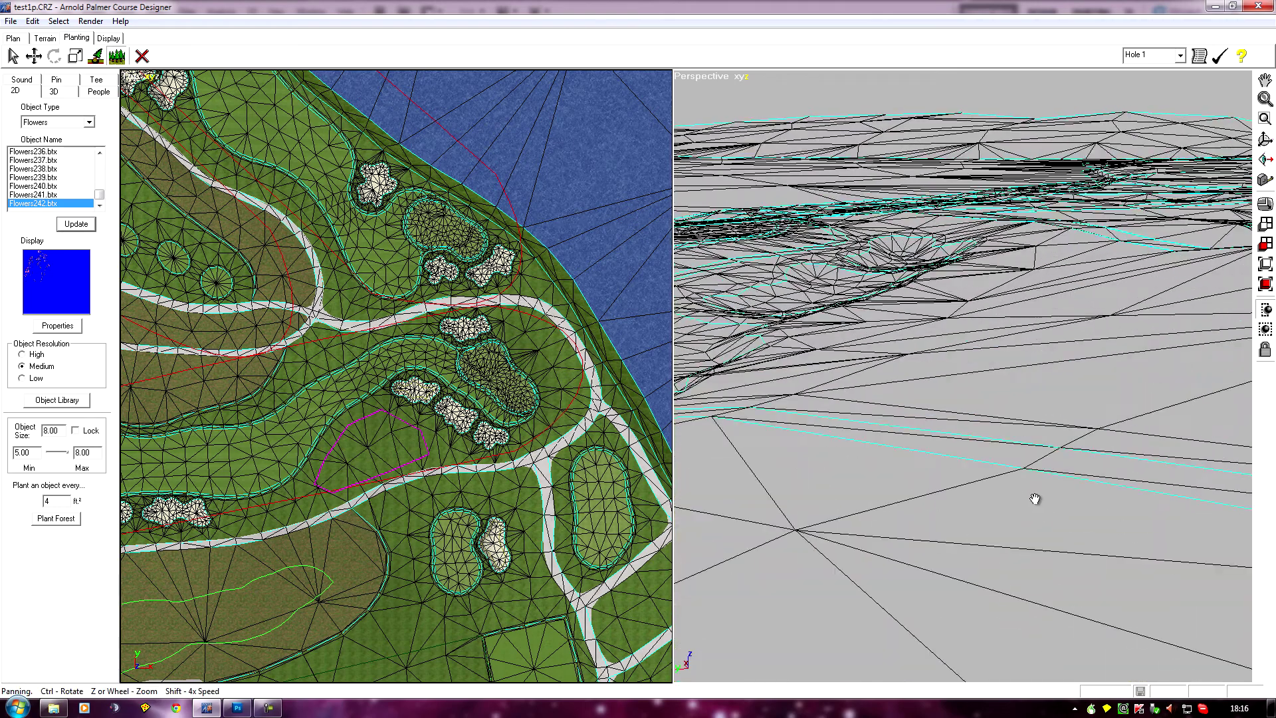
left_click_drag(1055, 542, 924, 537)
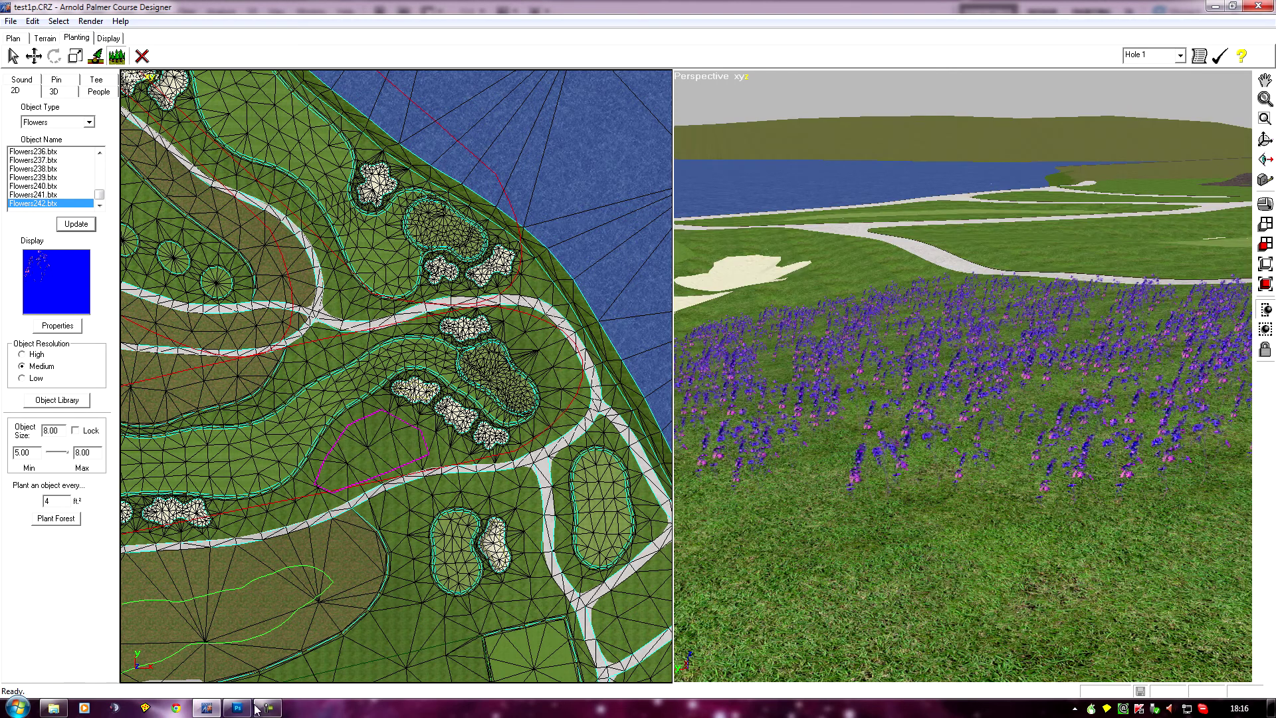
Switch to Photoshop and lasso the small detached flower sprig at the lower left of the plant.
mouse_move(243, 712)
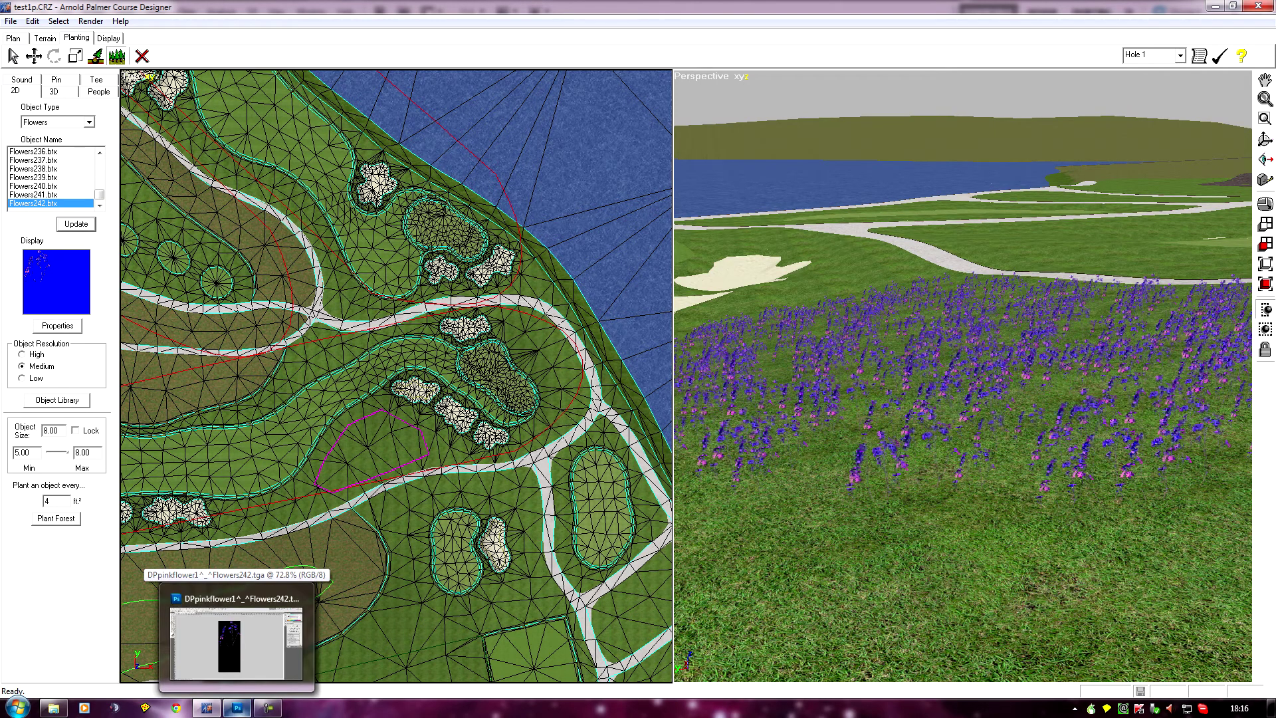
left_click(237, 708)
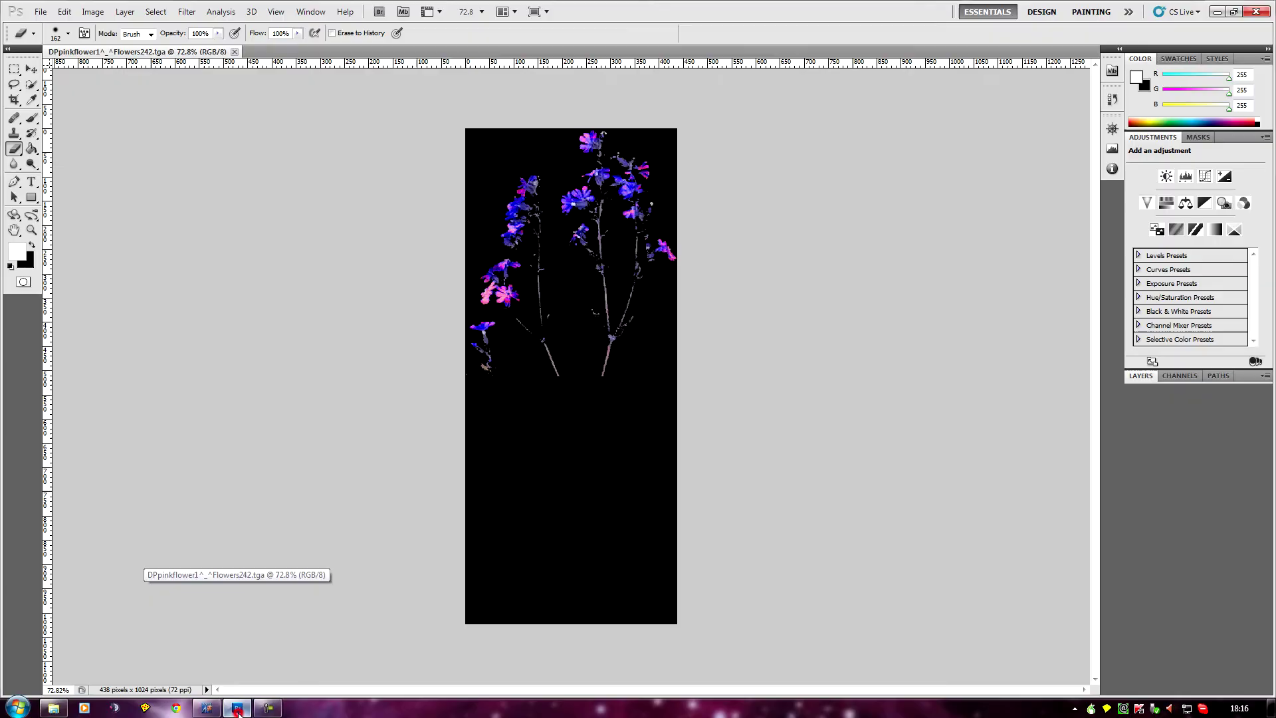
scroll(256, 408, "up", 5)
scroll(226, 392, "down", 1)
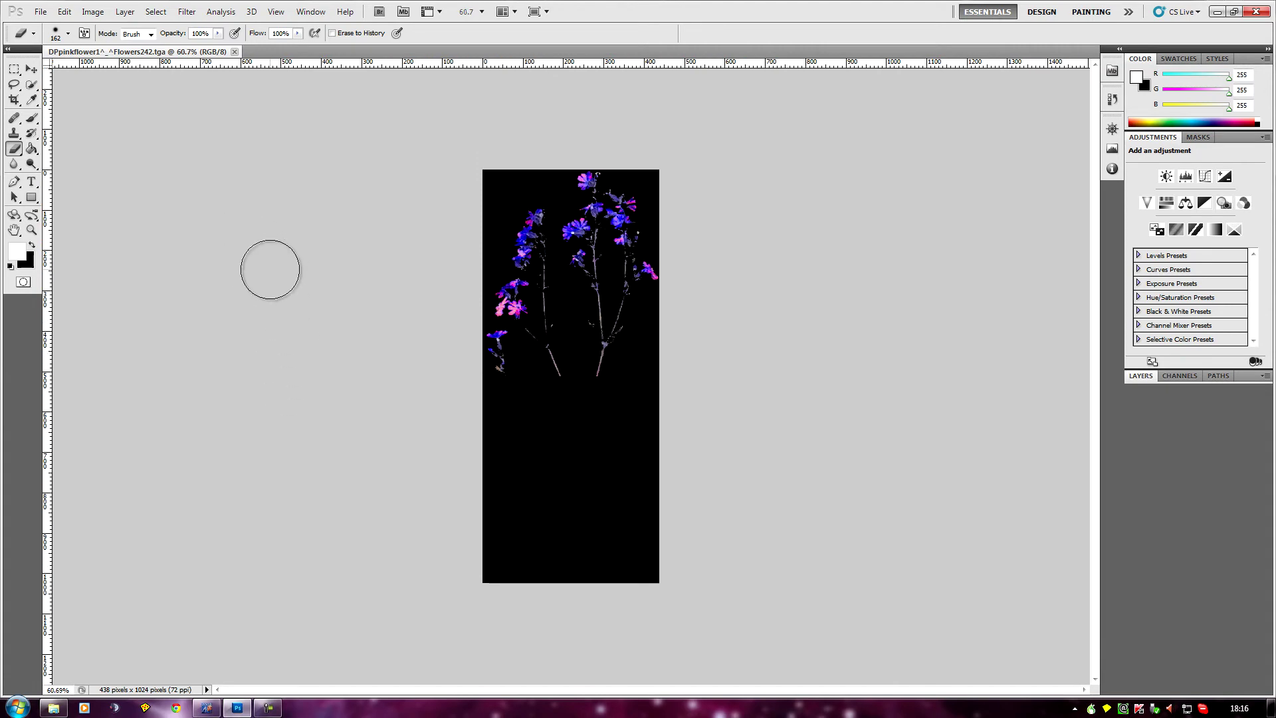
scroll(272, 269, "up", 4)
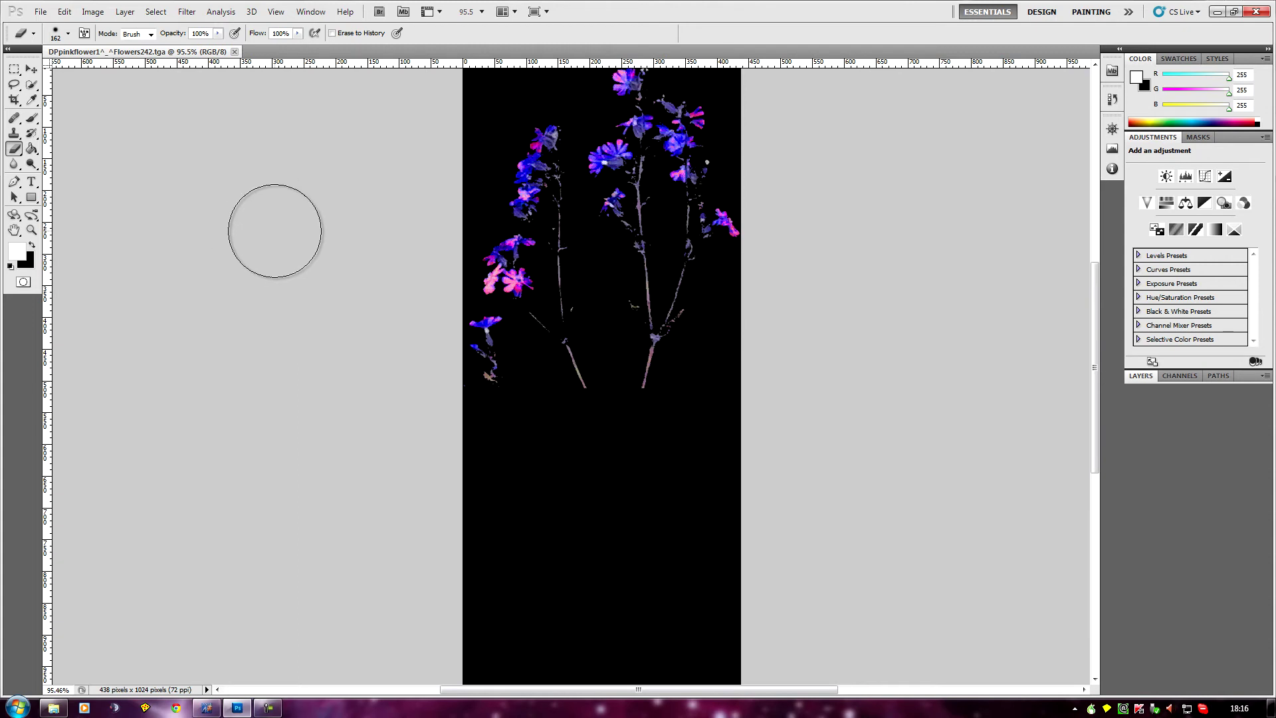
scroll(392, 208, "down", 1)
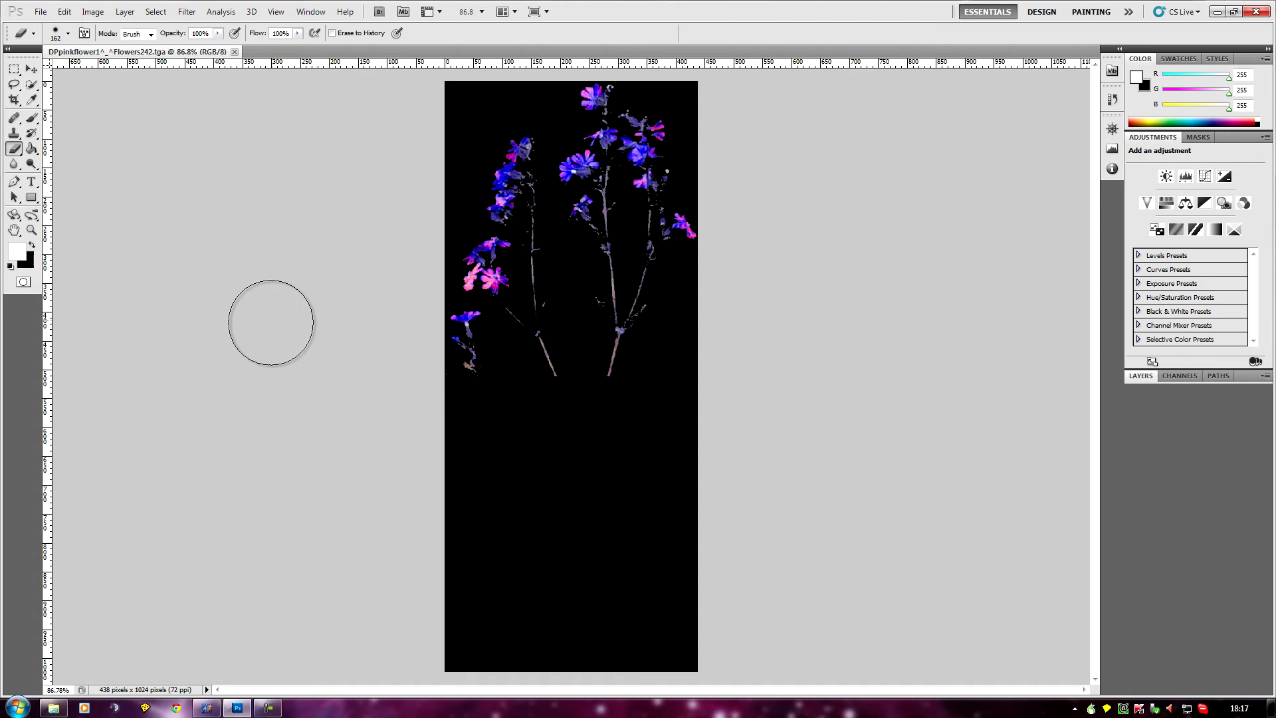
left_click(12, 86)
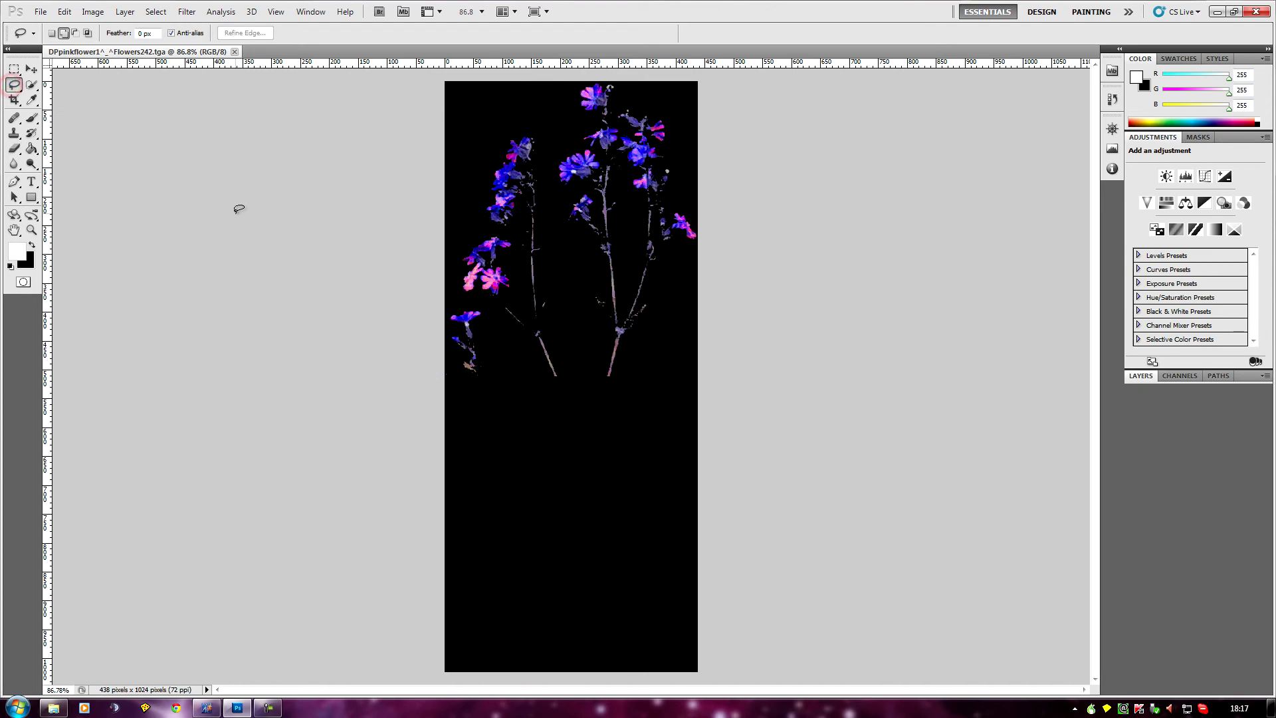
left_click_drag(449, 303, 467, 299)
left_click_drag(500, 370, 480, 381)
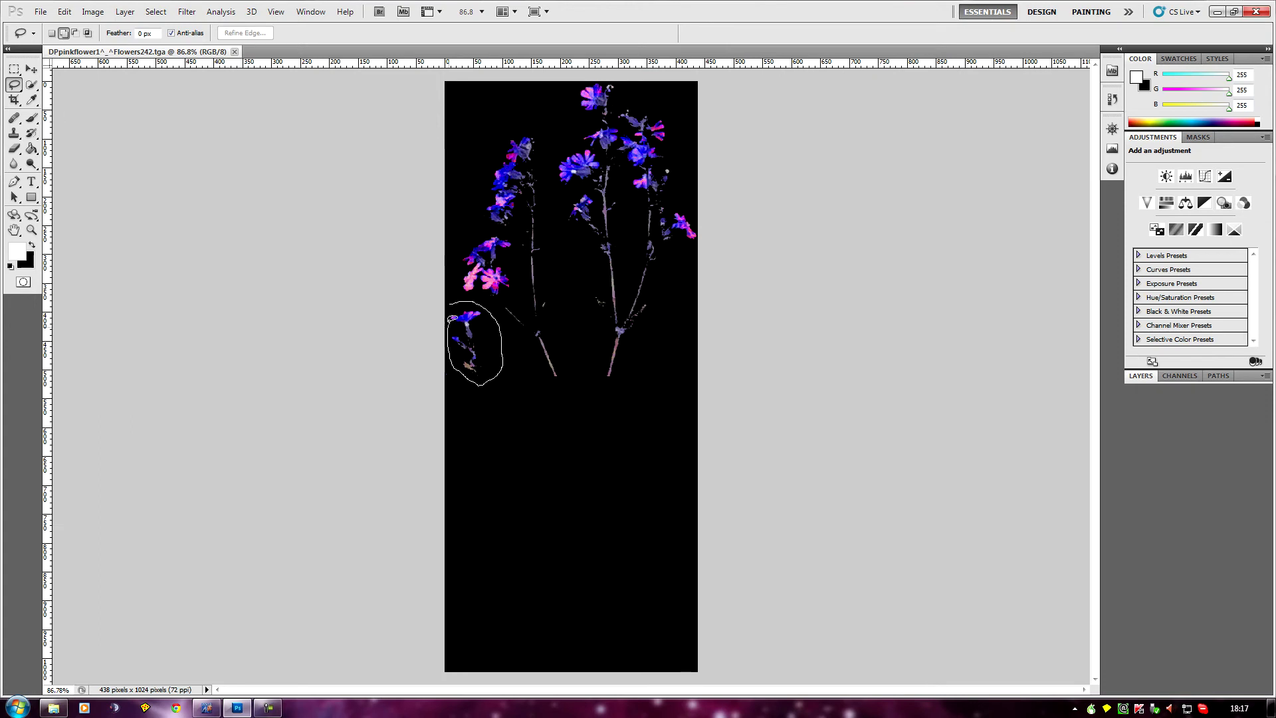
left_click_drag(453, 313, 451, 313)
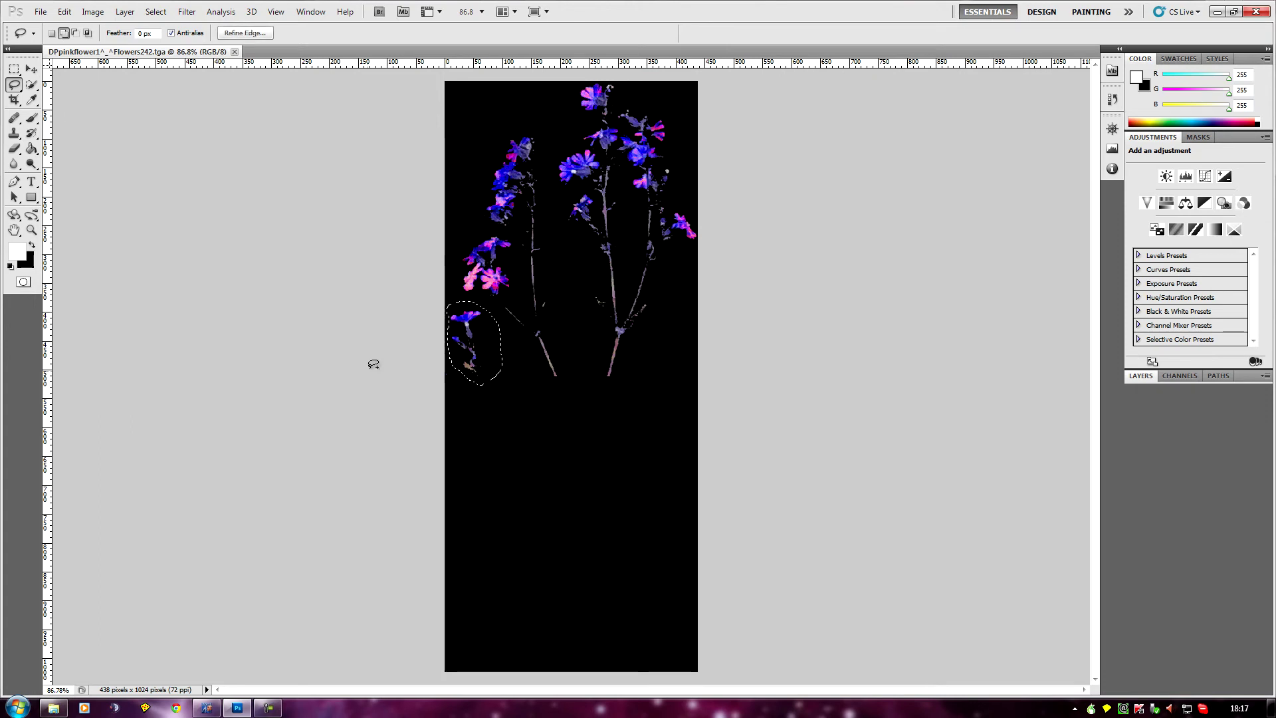
Make black the foreground colour and paint over the selected flower sprig with the Brush tool.
left_click(31, 245)
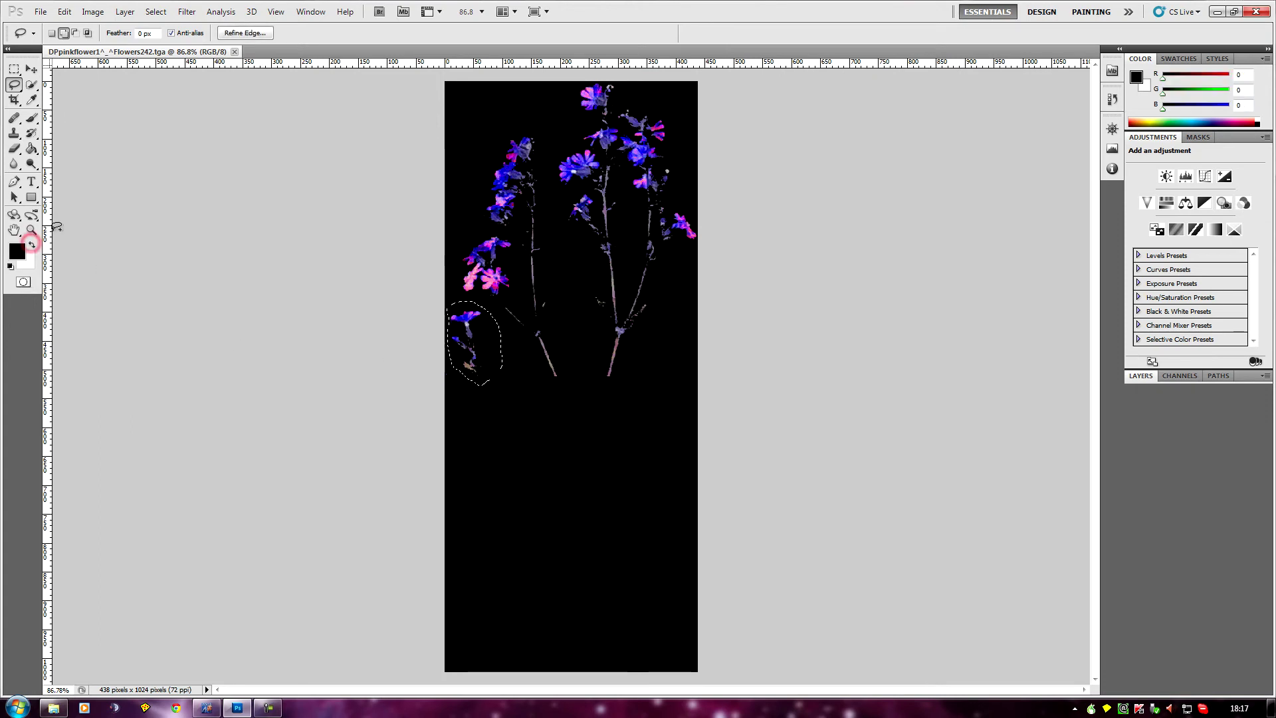
left_click(31, 118)
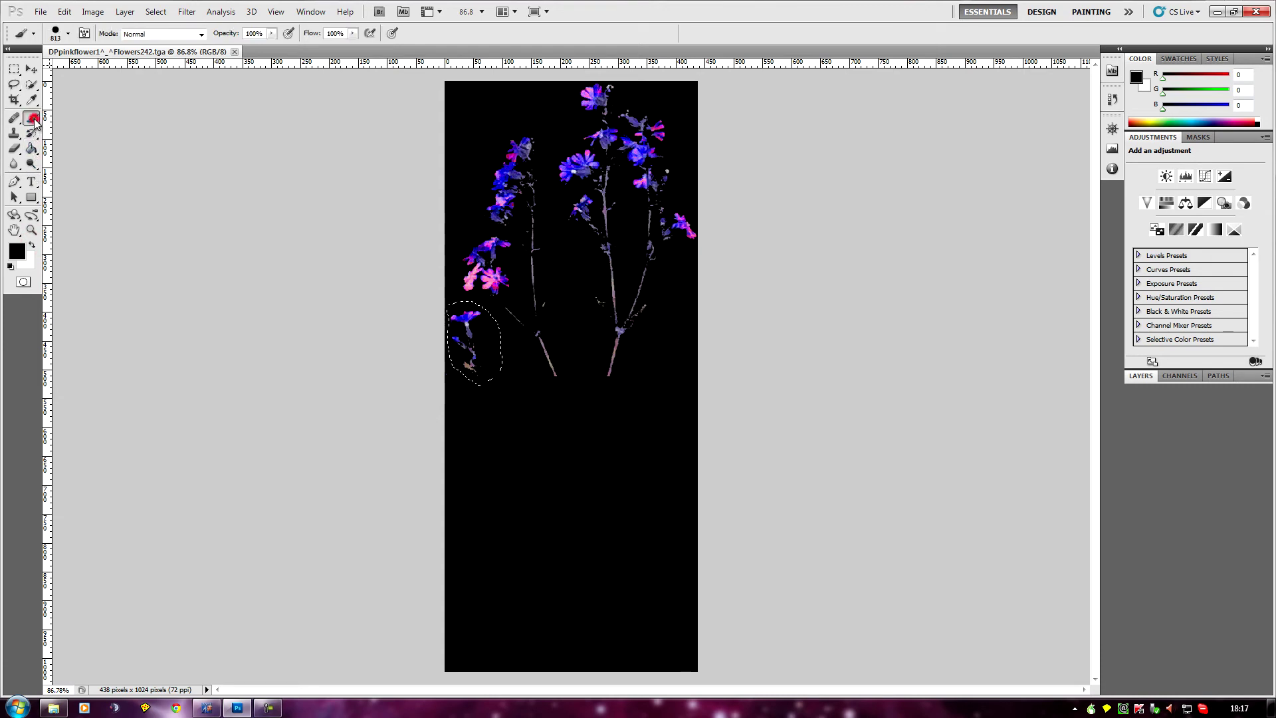
left_click(460, 368)
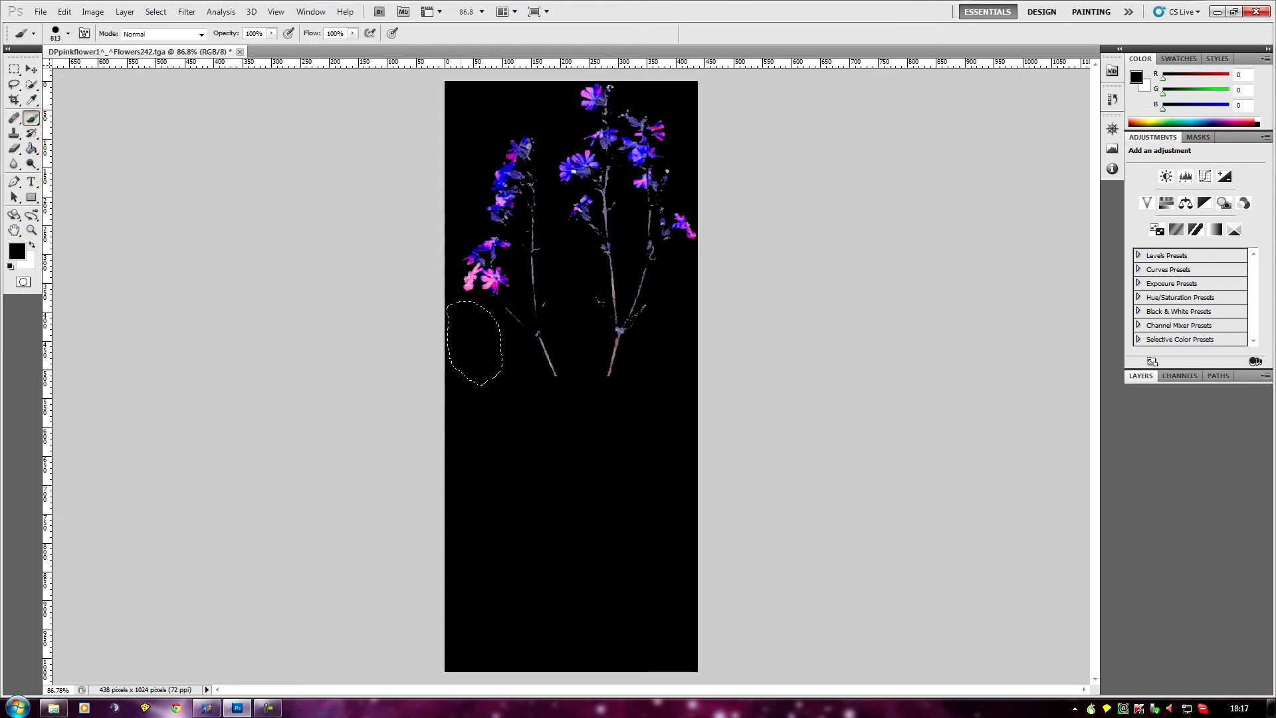
Black out the same selected area in the Alpha 1 channel and deselect it.
left_click(1176, 375)
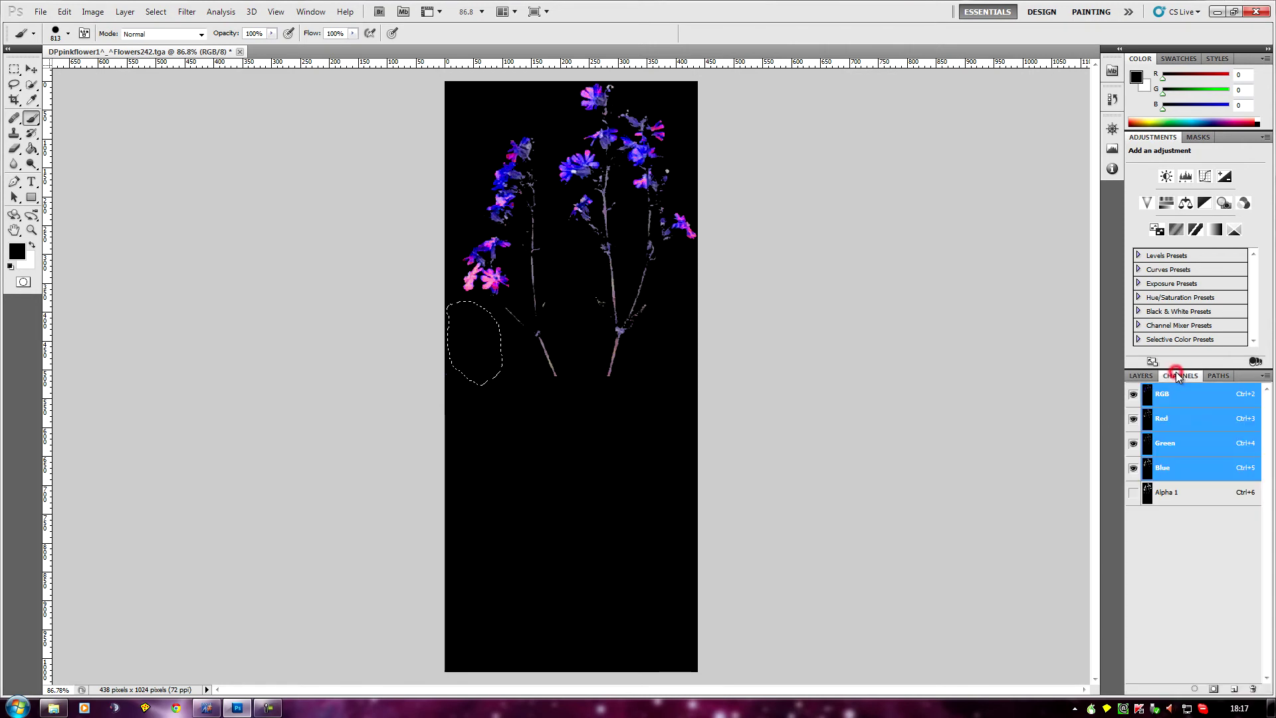
left_click(1196, 504)
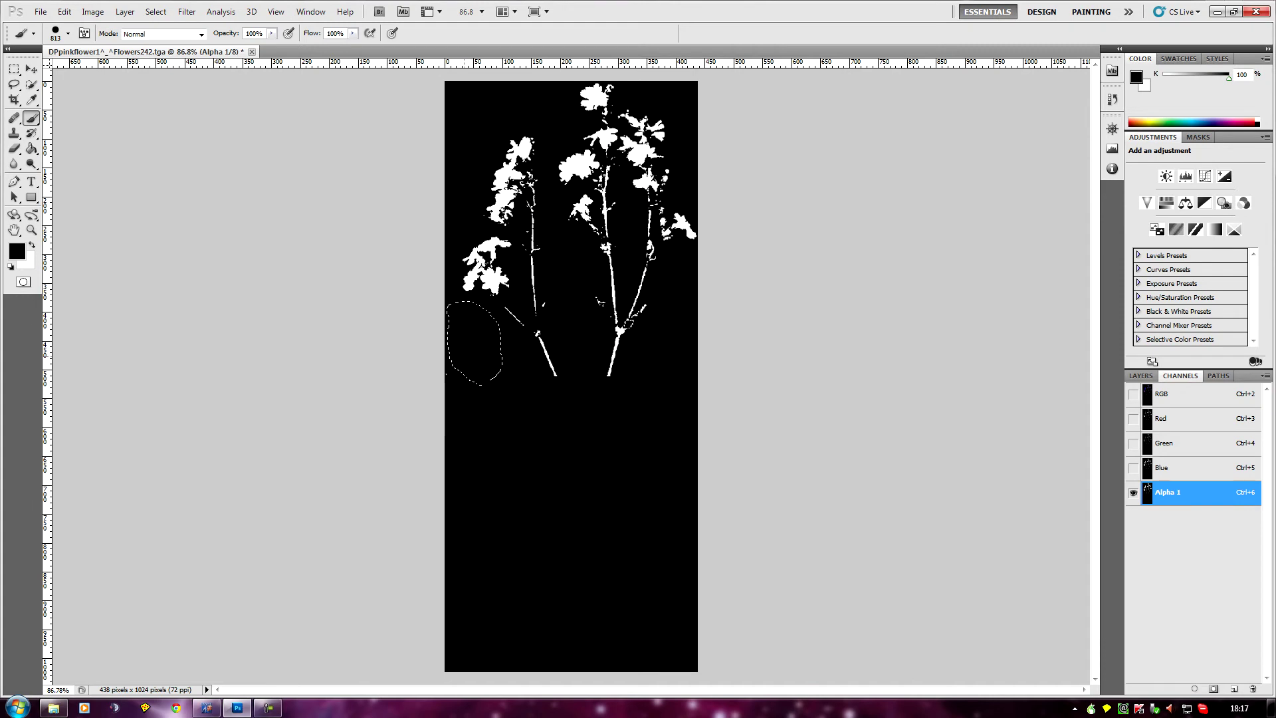
left_click(155, 12)
left_click(176, 41)
scroll(263, 542, "down", 3)
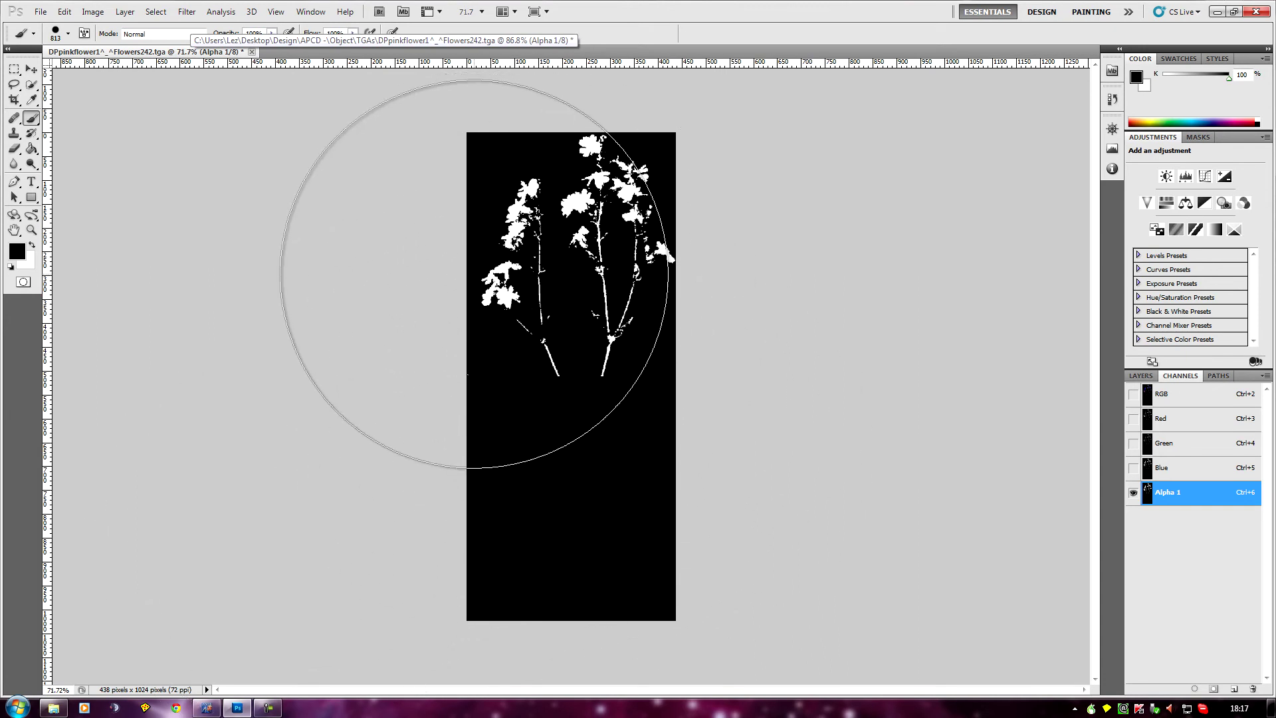
Reactivate the RGB composite channel and return to the Background layer.
left_click(1142, 376)
left_click(1171, 376)
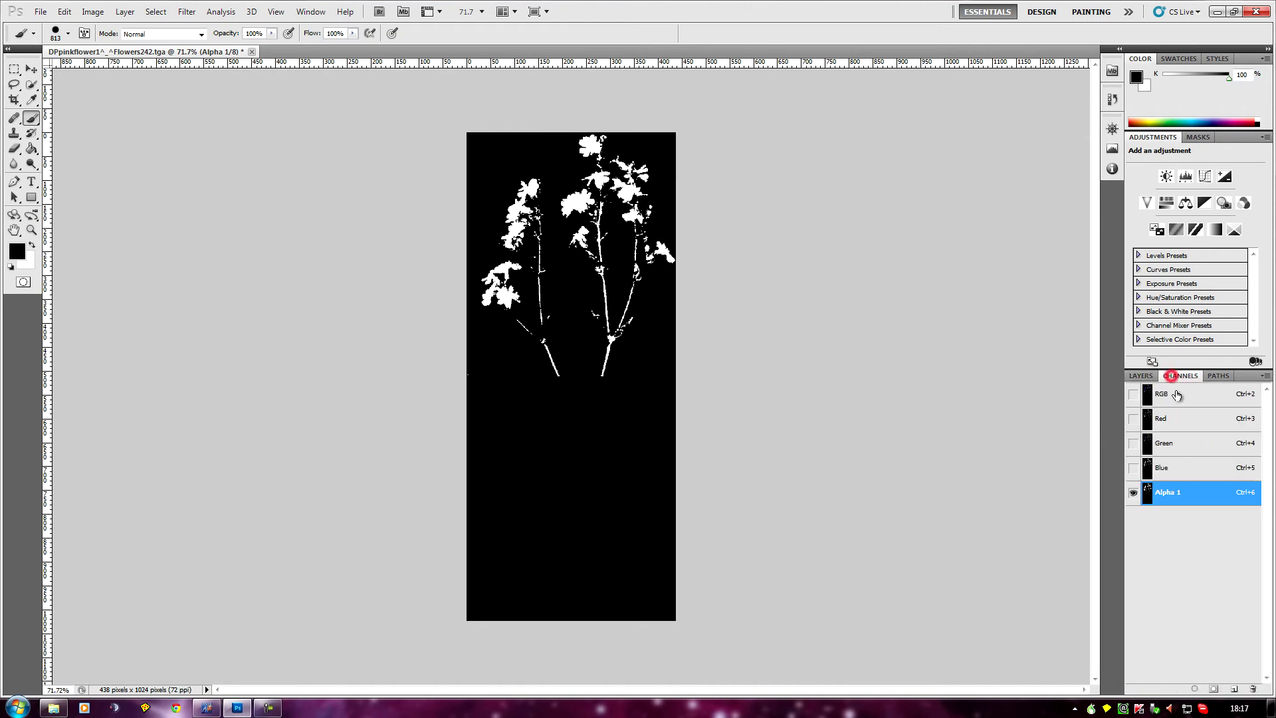
left_click(1179, 397)
left_click(1140, 375)
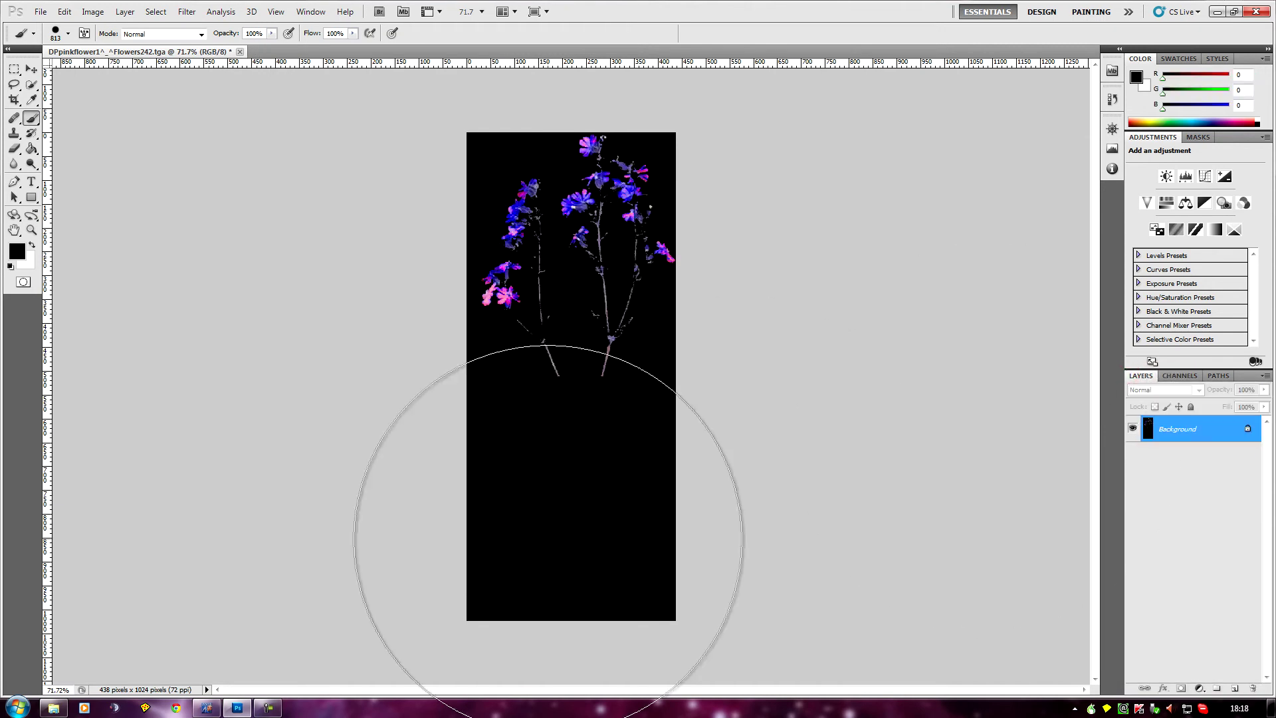
Save the edited Flowers242 TGA and switch to Arnold Palmer Course Designer.
scroll(113, 356, "down", 1)
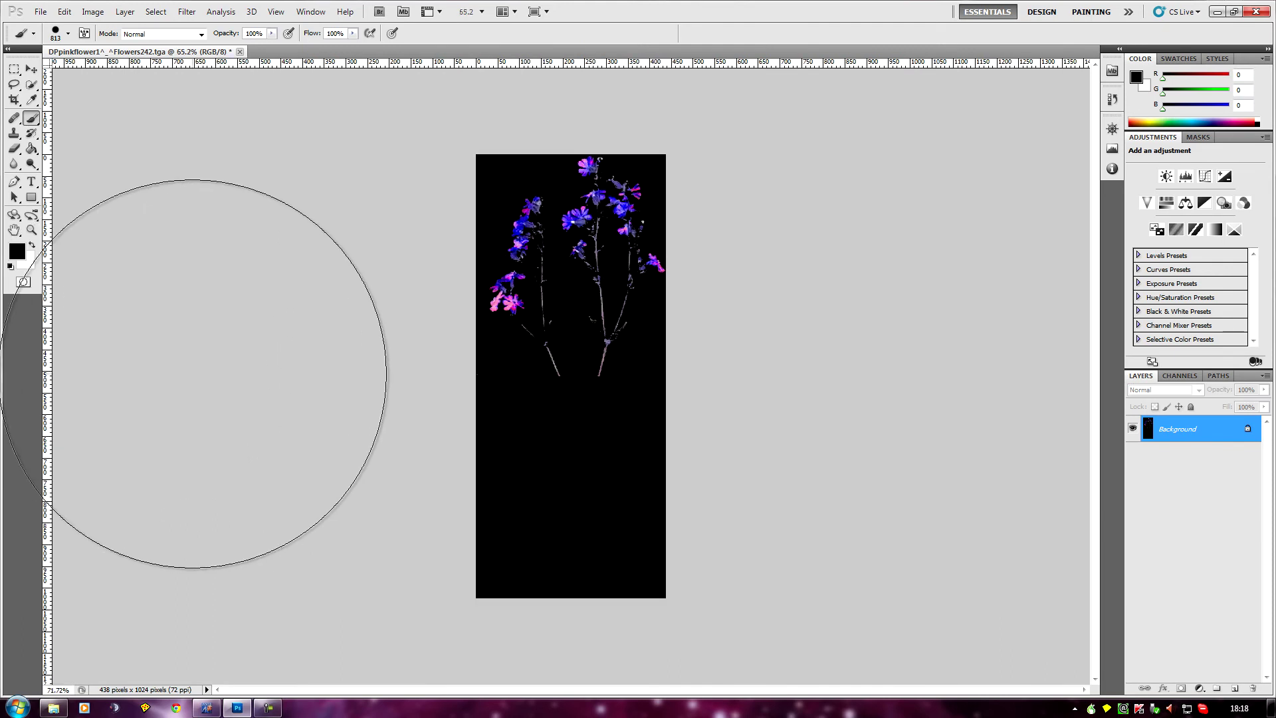
scroll(193, 373, "up", 1)
left_click(40, 11)
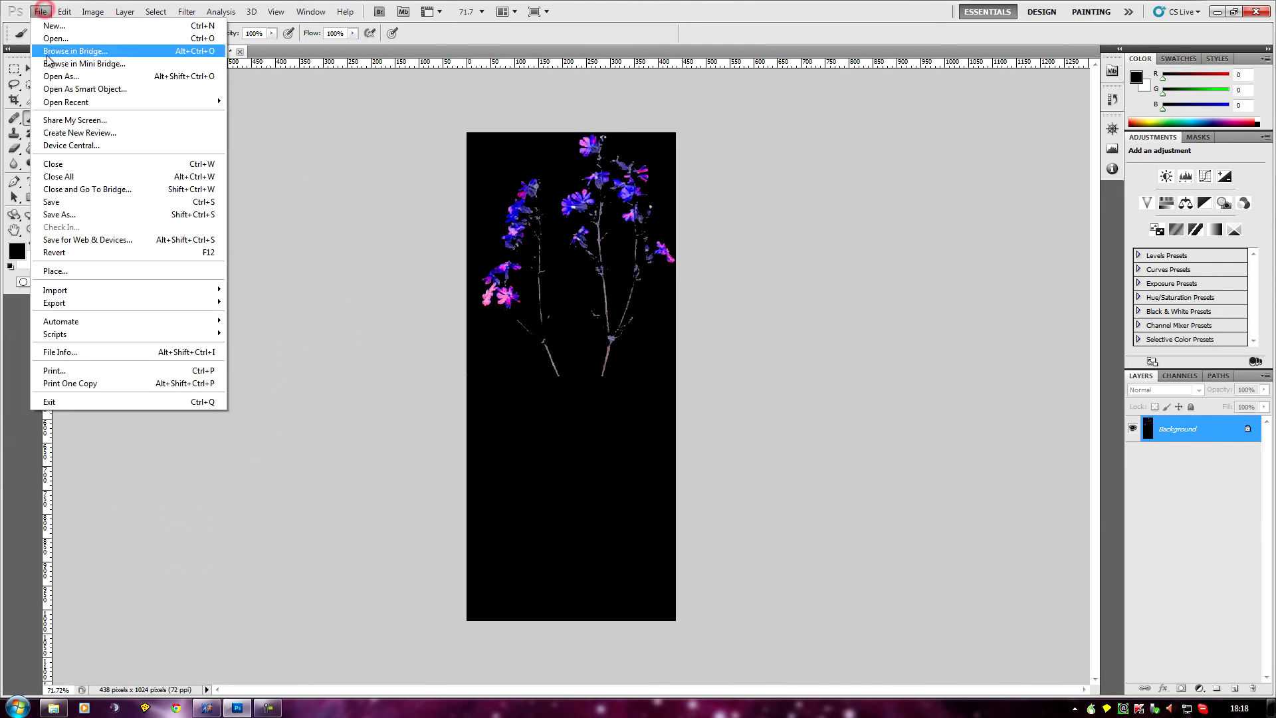
left_click(60, 202)
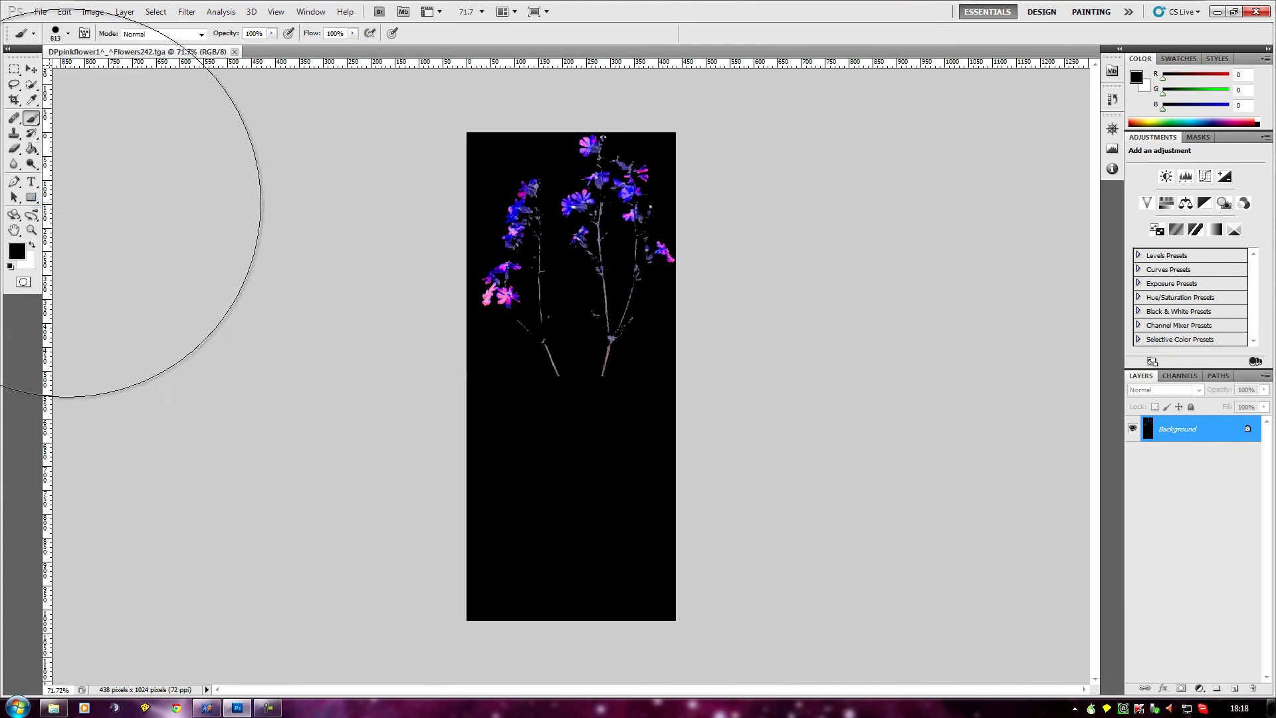
left_click(206, 708)
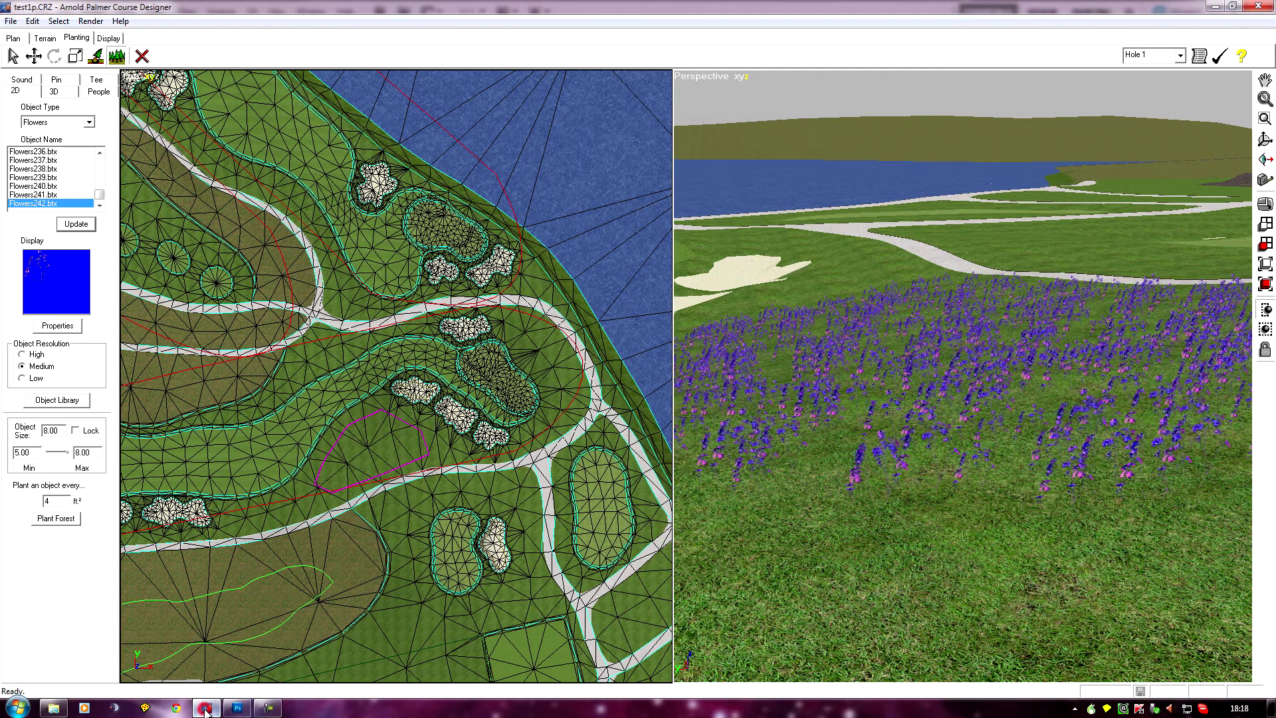
Update only the selected Flowers242.btx image in the Object Library's planting set and close the library.
mouse_move(889, 468)
left_mouse_down()
mouse_move(900, 433)
mouse_move(905, 445)
mouse_move(886, 425)
mouse_move(902, 445)
mouse_move(848, 465)
mouse_move(866, 456)
mouse_move(854, 455)
mouse_move(867, 468)
left_mouse_up()
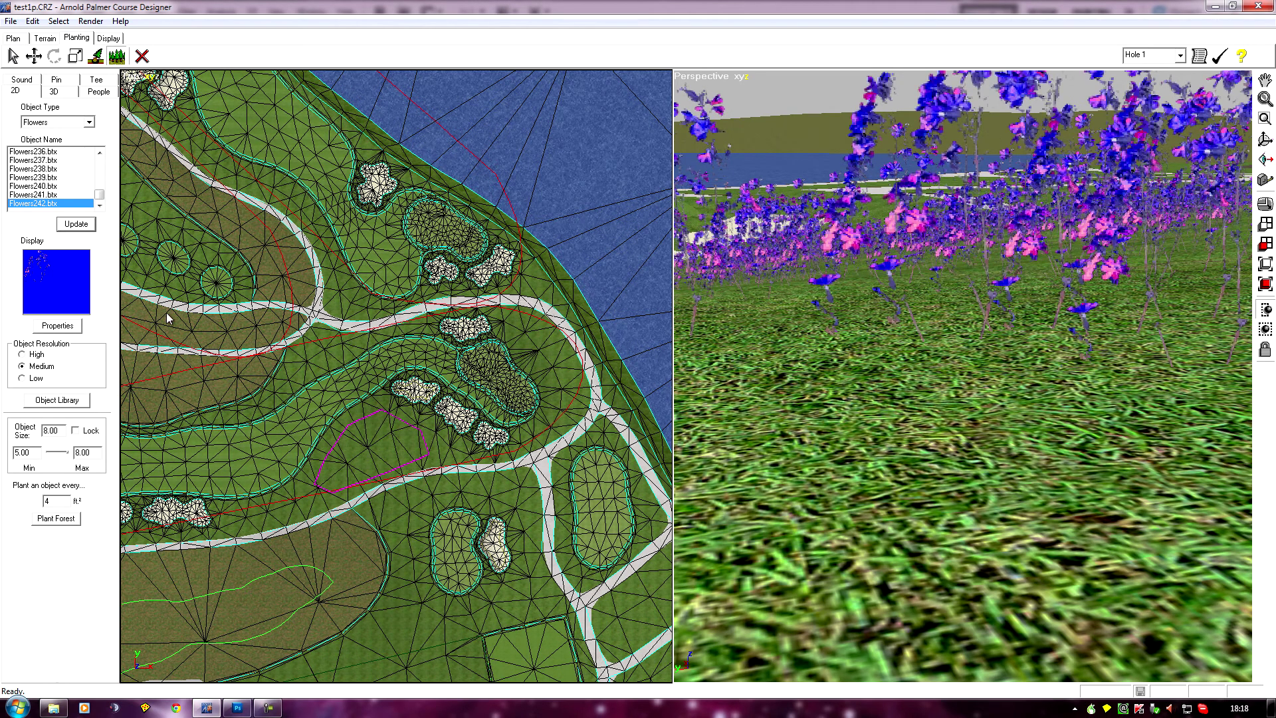
left_click(58, 401)
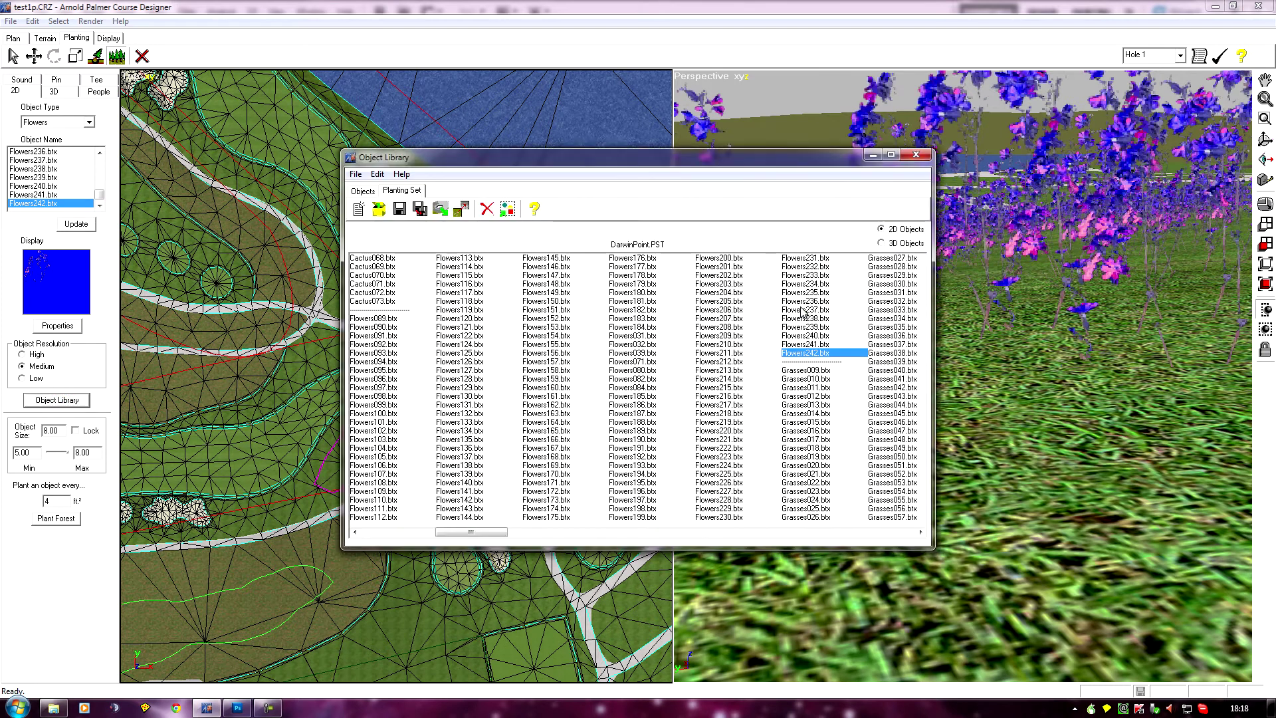
left_click(804, 309)
left_click(807, 353)
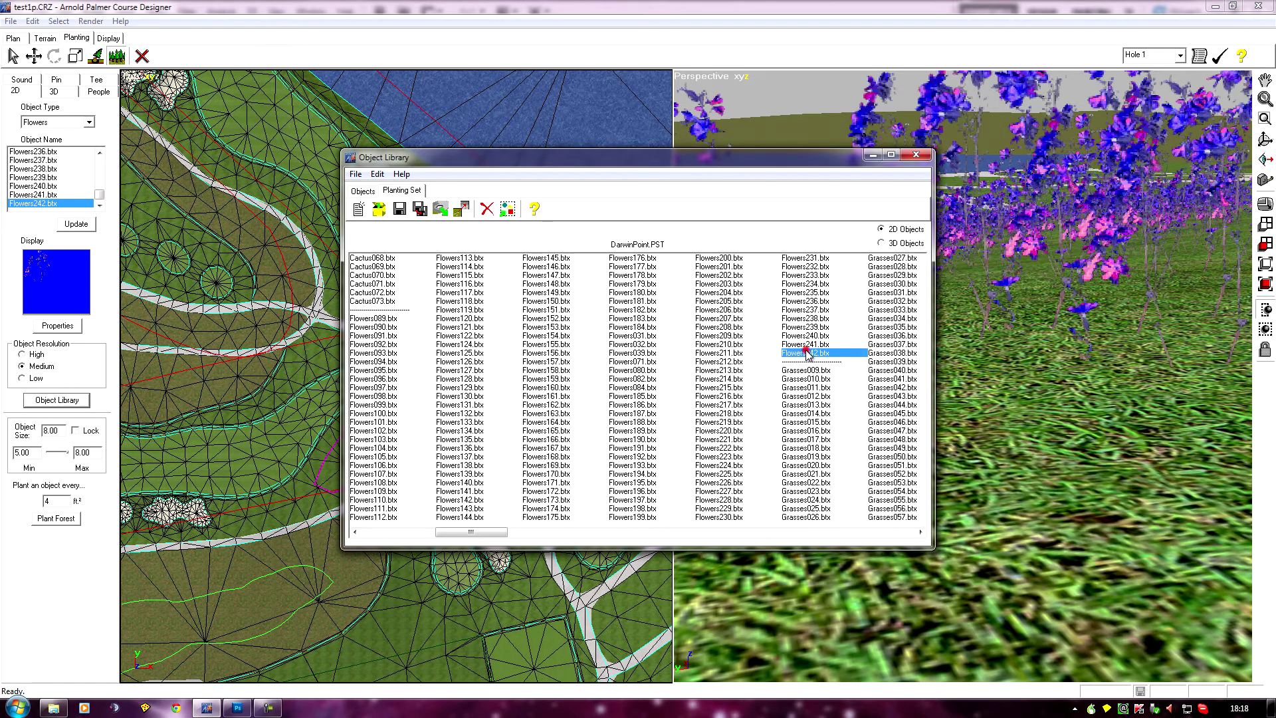
left_click(460, 210)
left_click(544, 359)
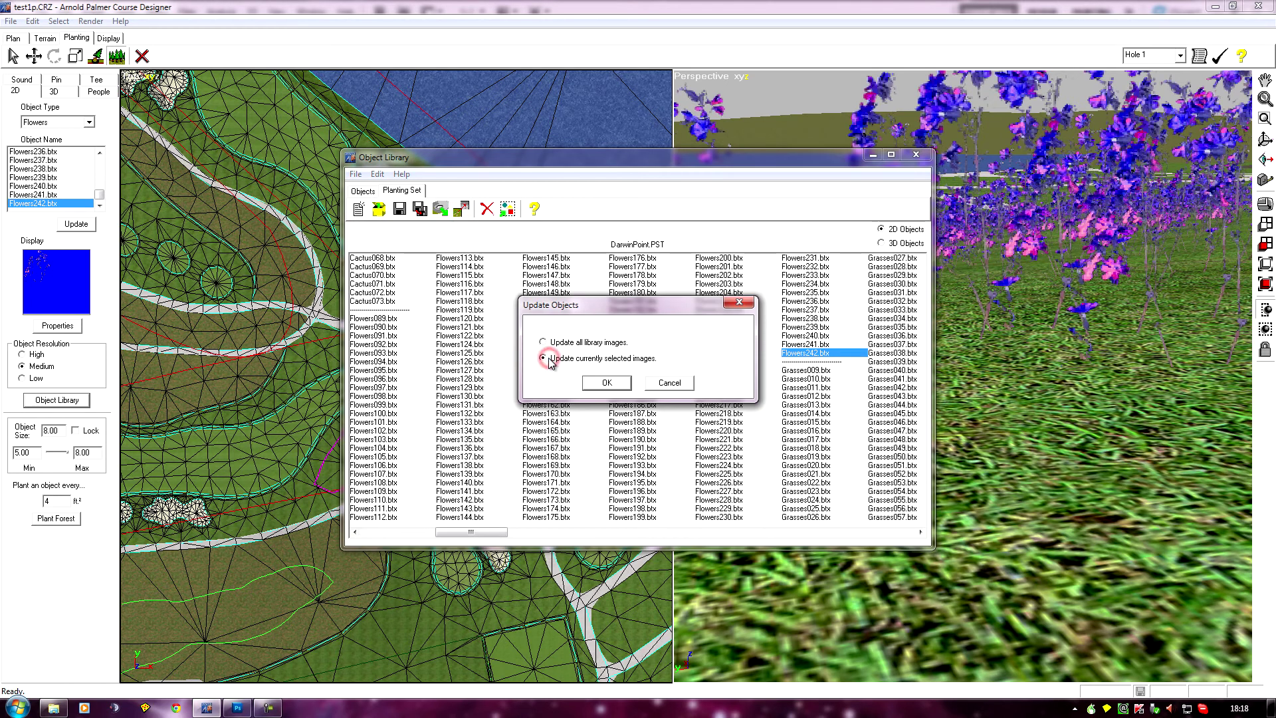
left_click(608, 384)
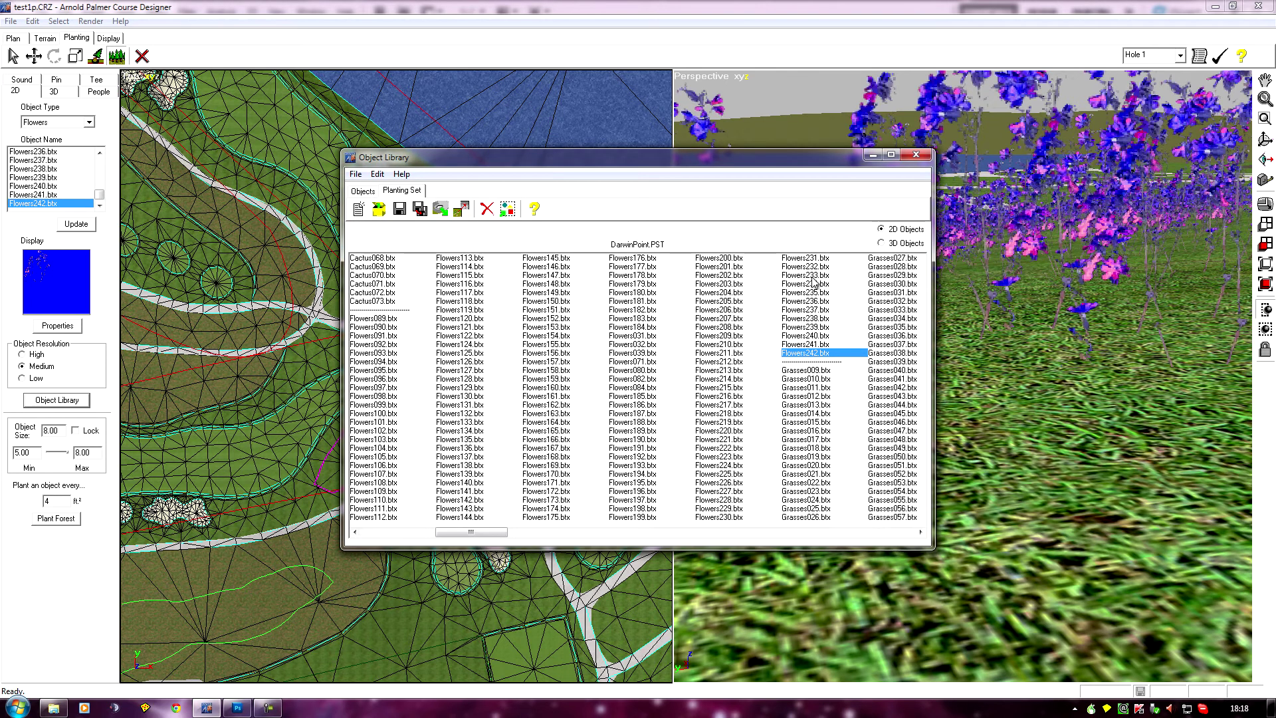
left_click(916, 154)
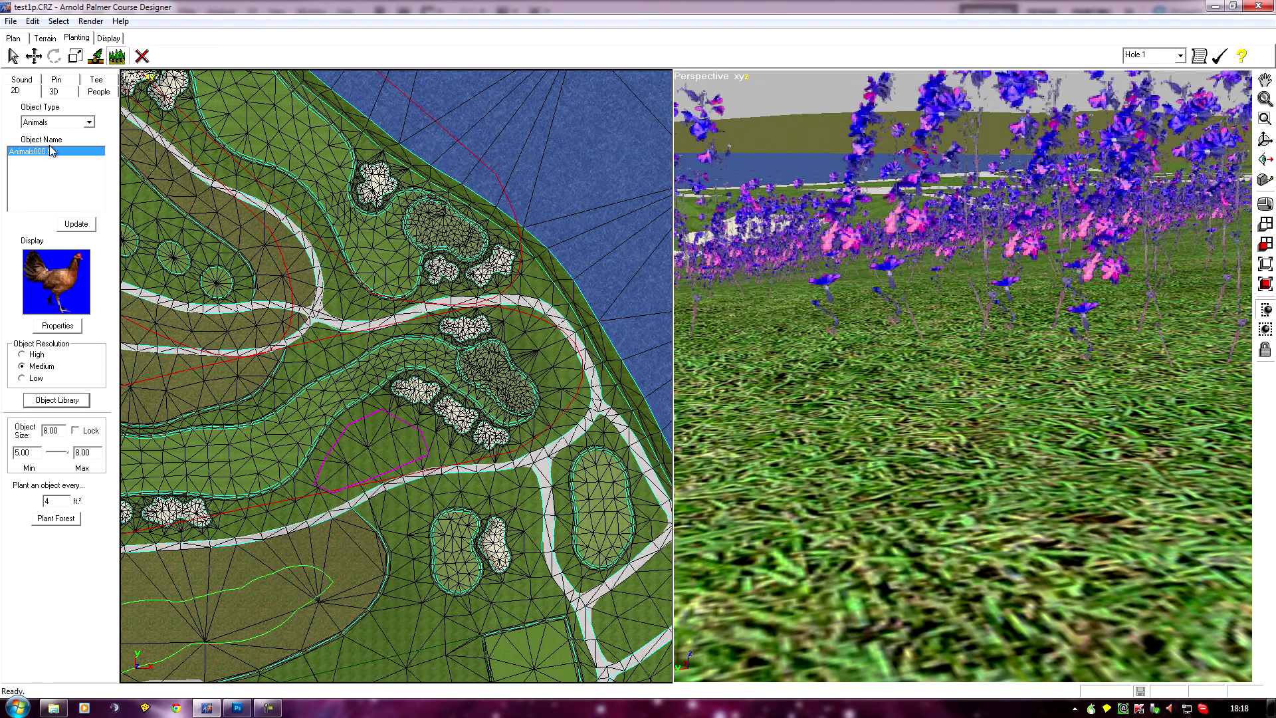
Choose Flowers242.btx under the Flowers object type and update its image on the course.
left_click(88, 123)
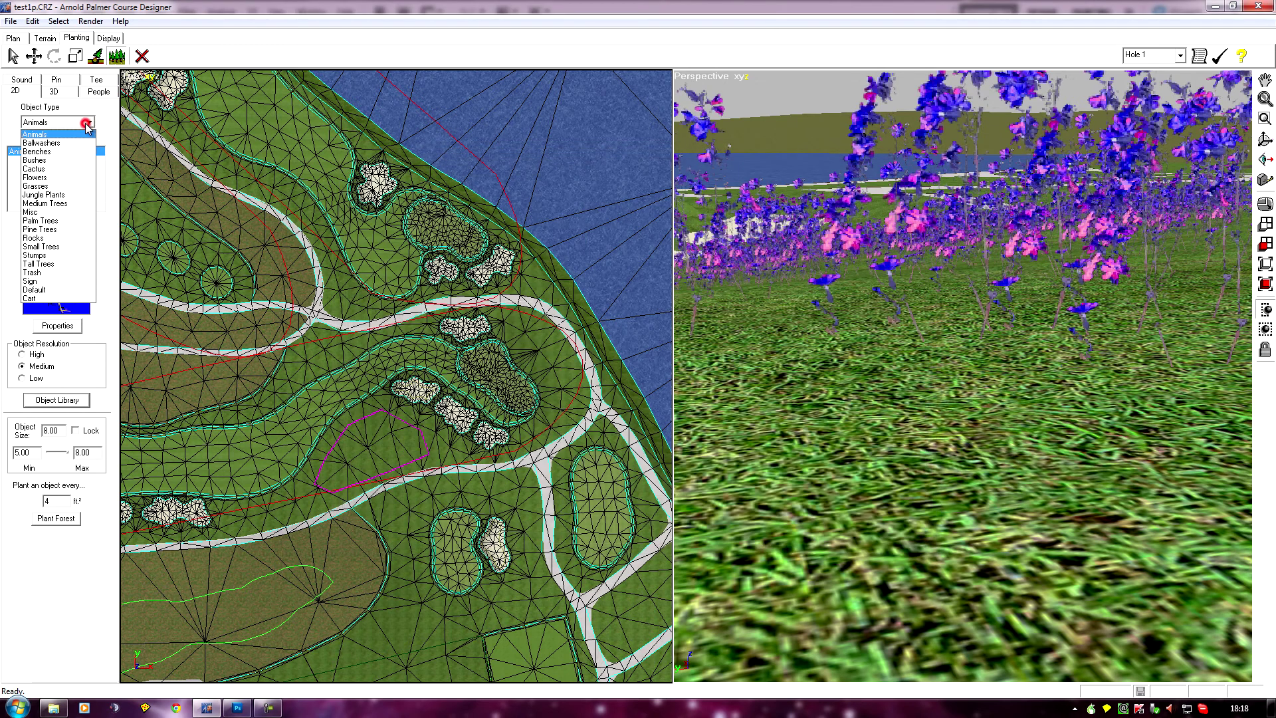
left_click(53, 177)
left_click(46, 204)
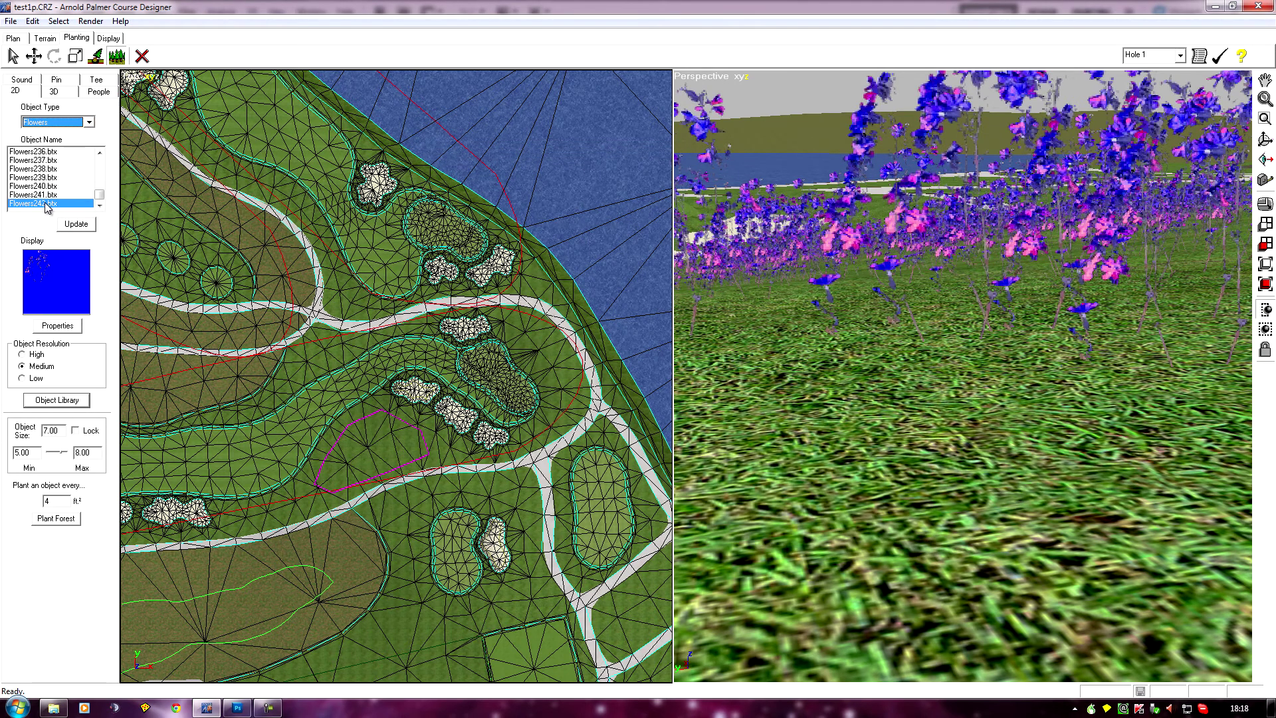
left_click(75, 224)
left_click(542, 359)
left_click(612, 384)
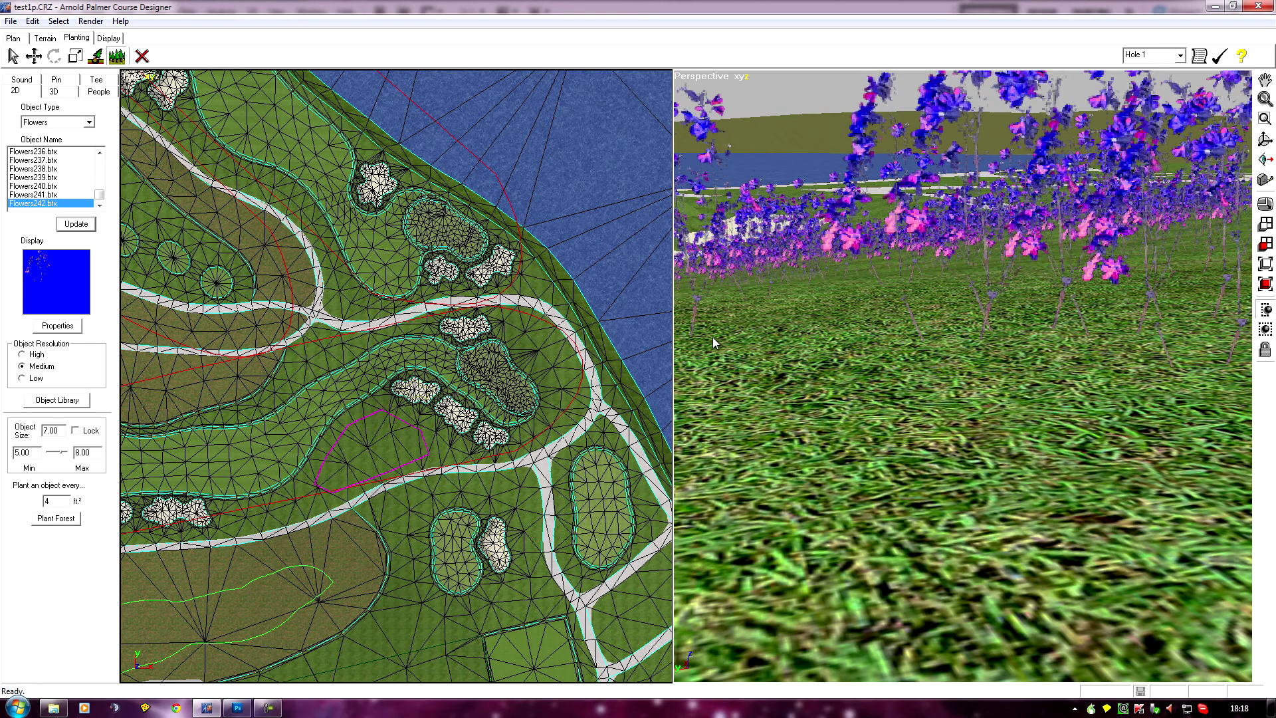
scroll(971, 456, "down", 2)
left_click_drag(971, 456, 879, 442)
scroll(951, 456, "down", 3)
scroll(952, 457, "down", 2)
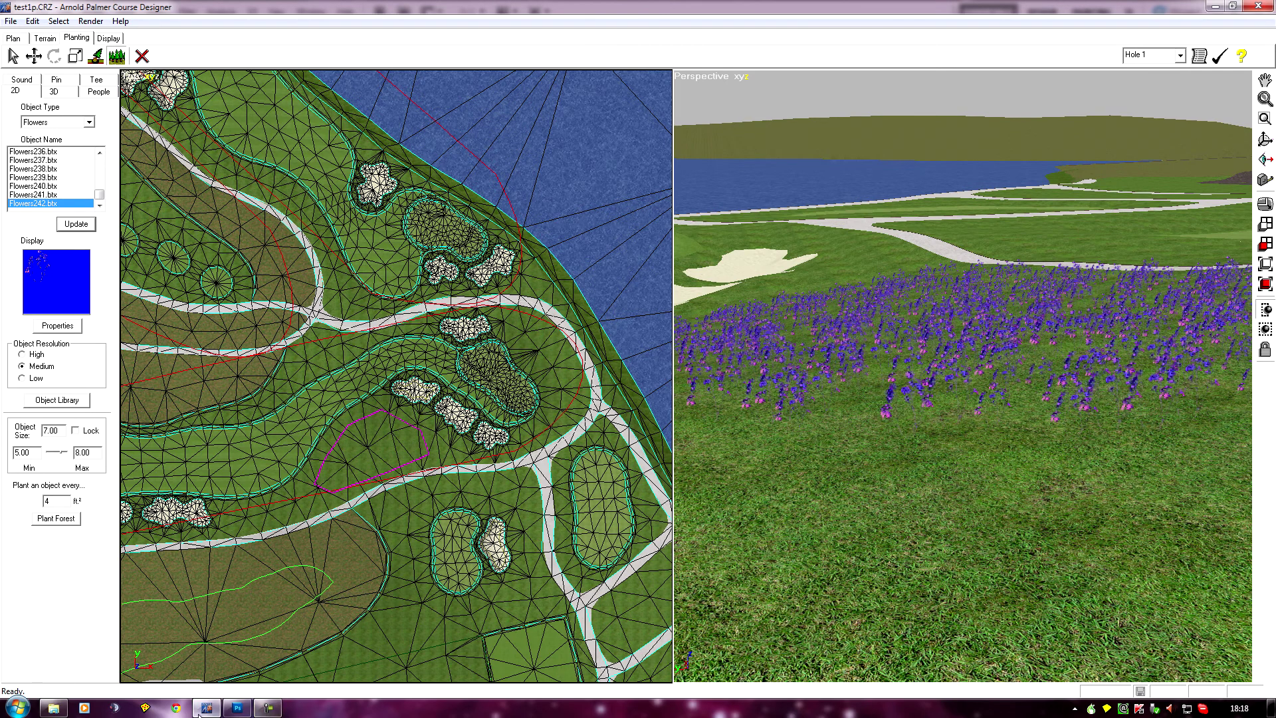
Switch to Photoshop and flip the Flowers242 canvas horizontally.
mouse_move(233, 713)
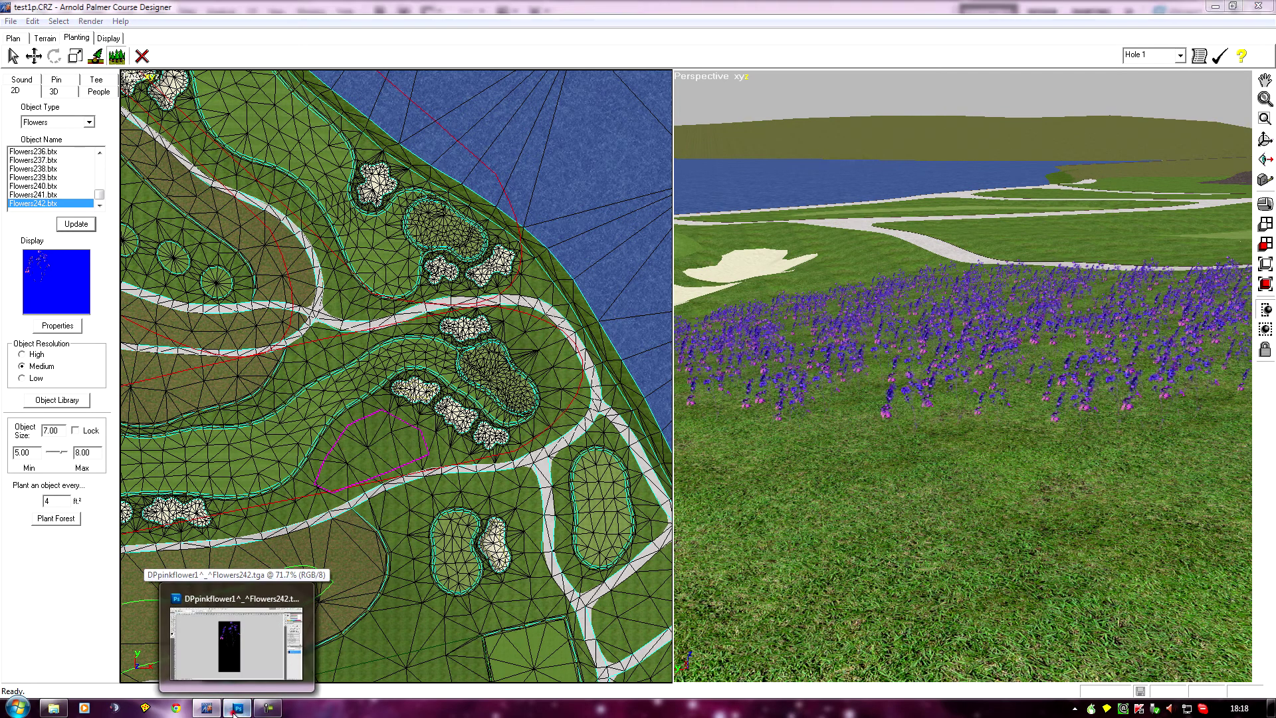
left_click(233, 711)
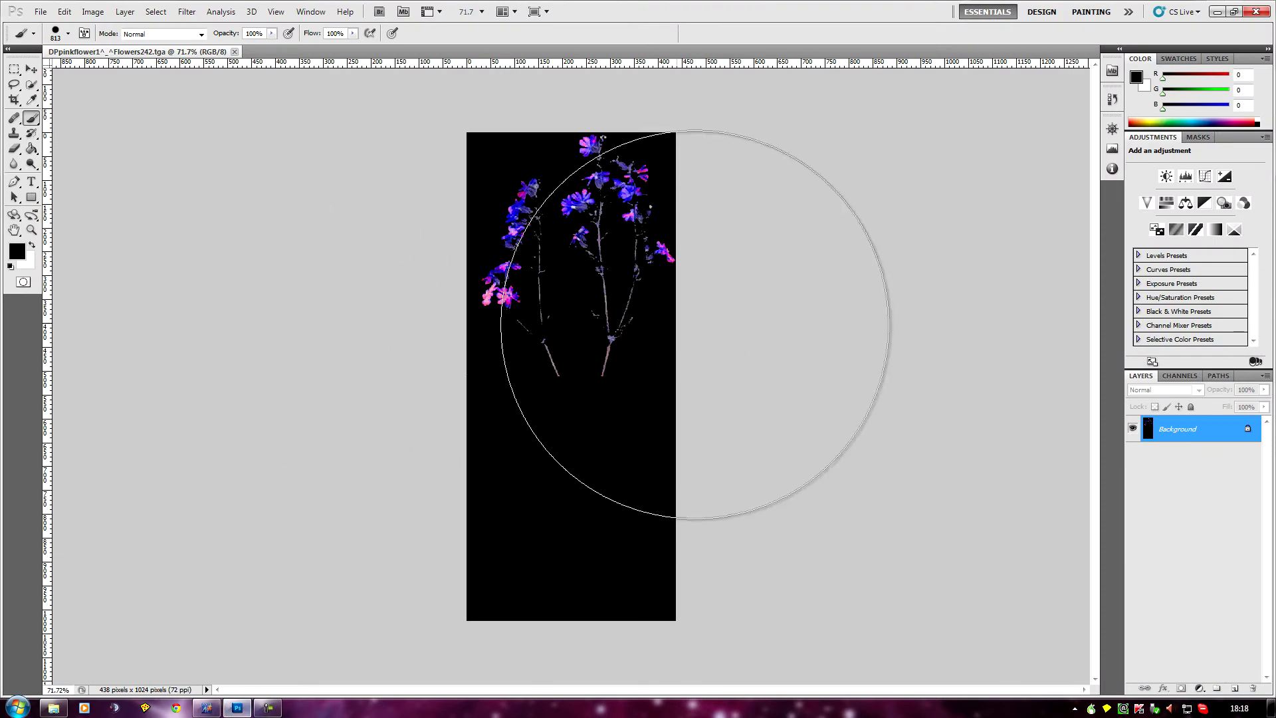
key("ctrl+minus")
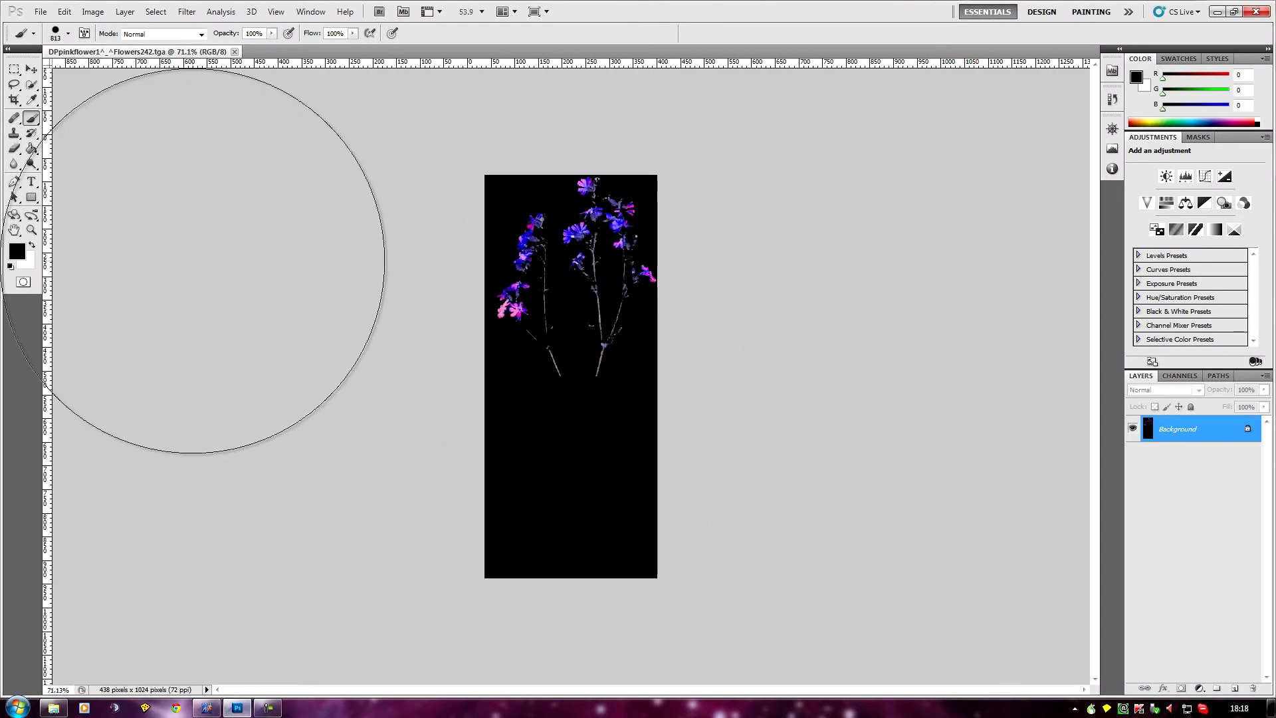
scroll(193, 261, "up", 4)
scroll(193, 261, "down", 2)
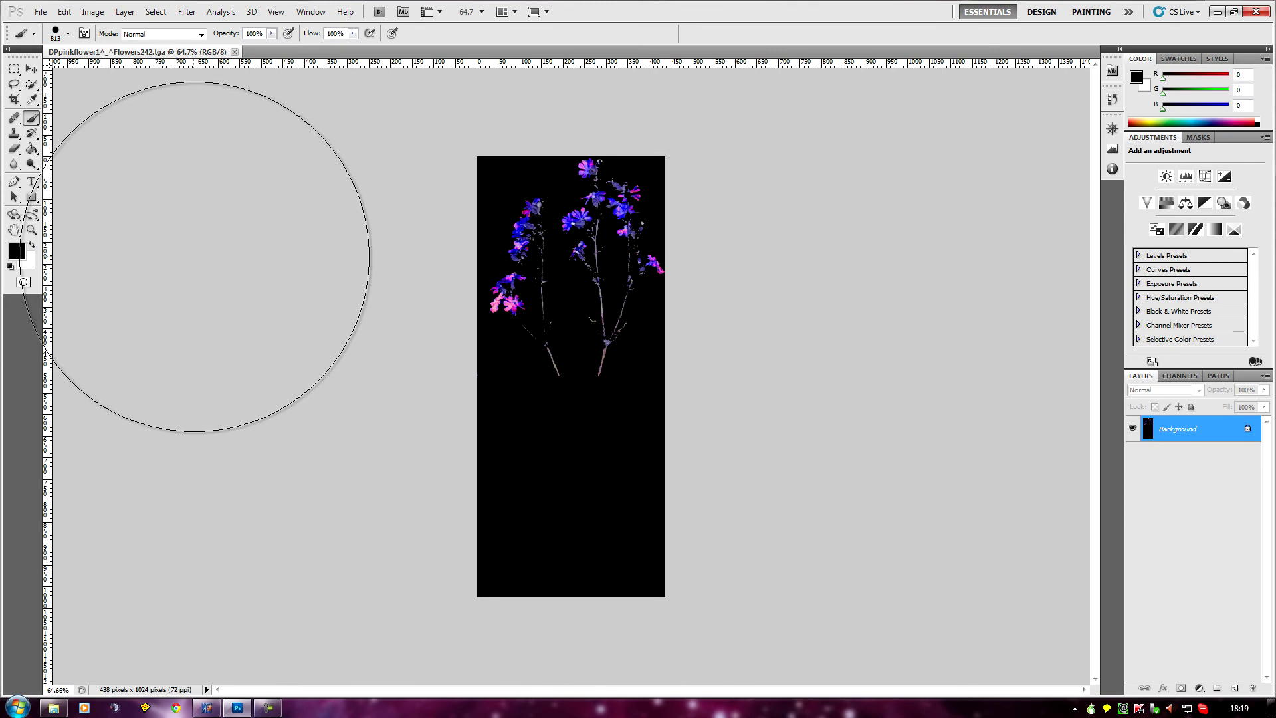
left_click(91, 12)
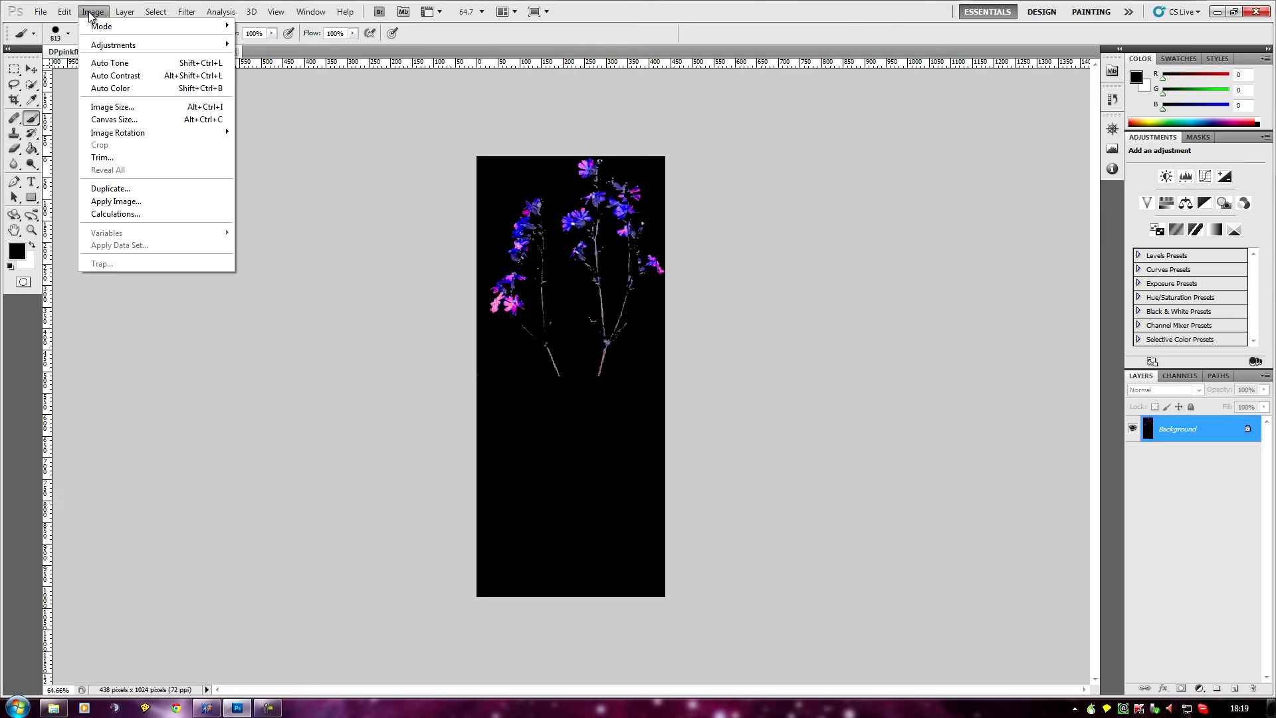
mouse_move(103, 48)
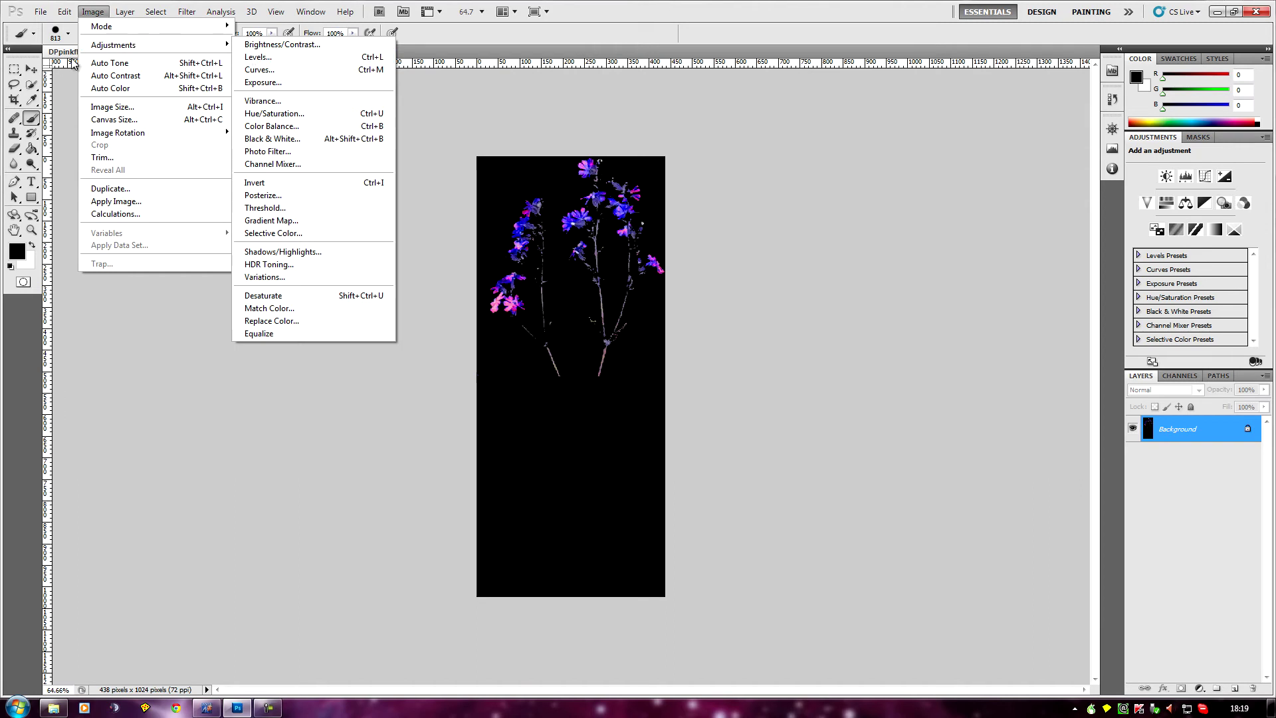
mouse_move(107, 136)
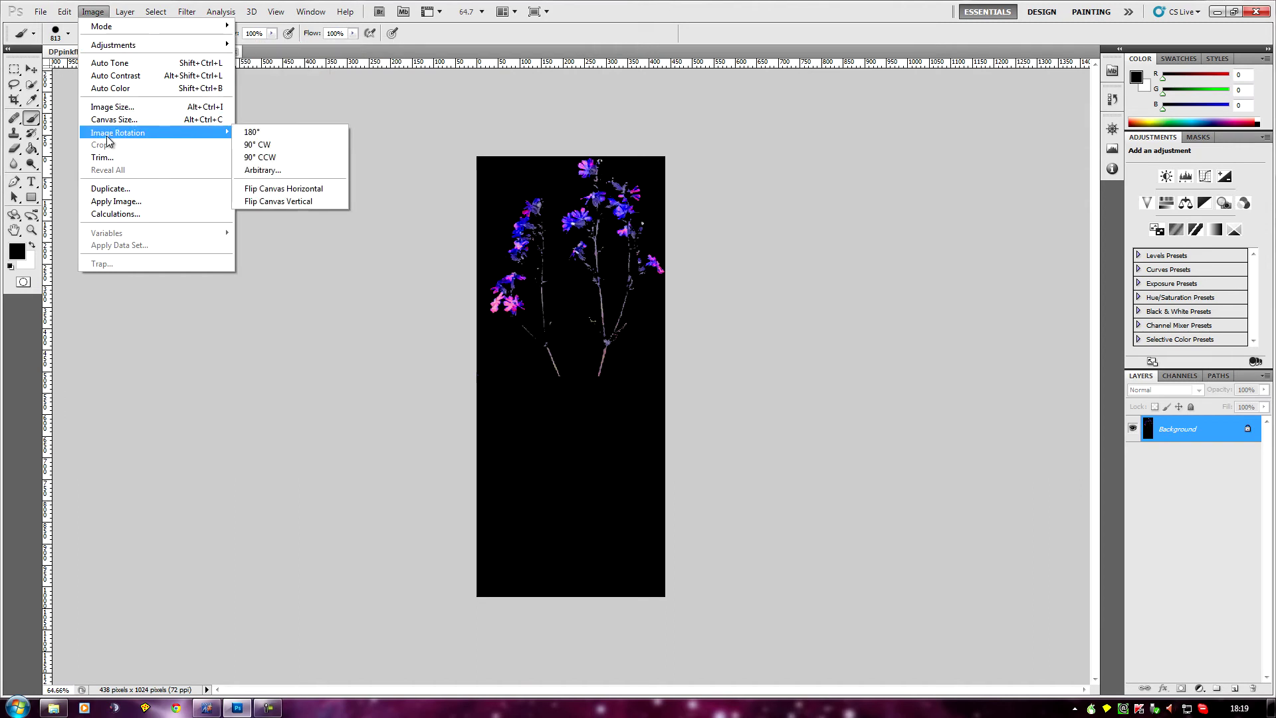
left_click(279, 192)
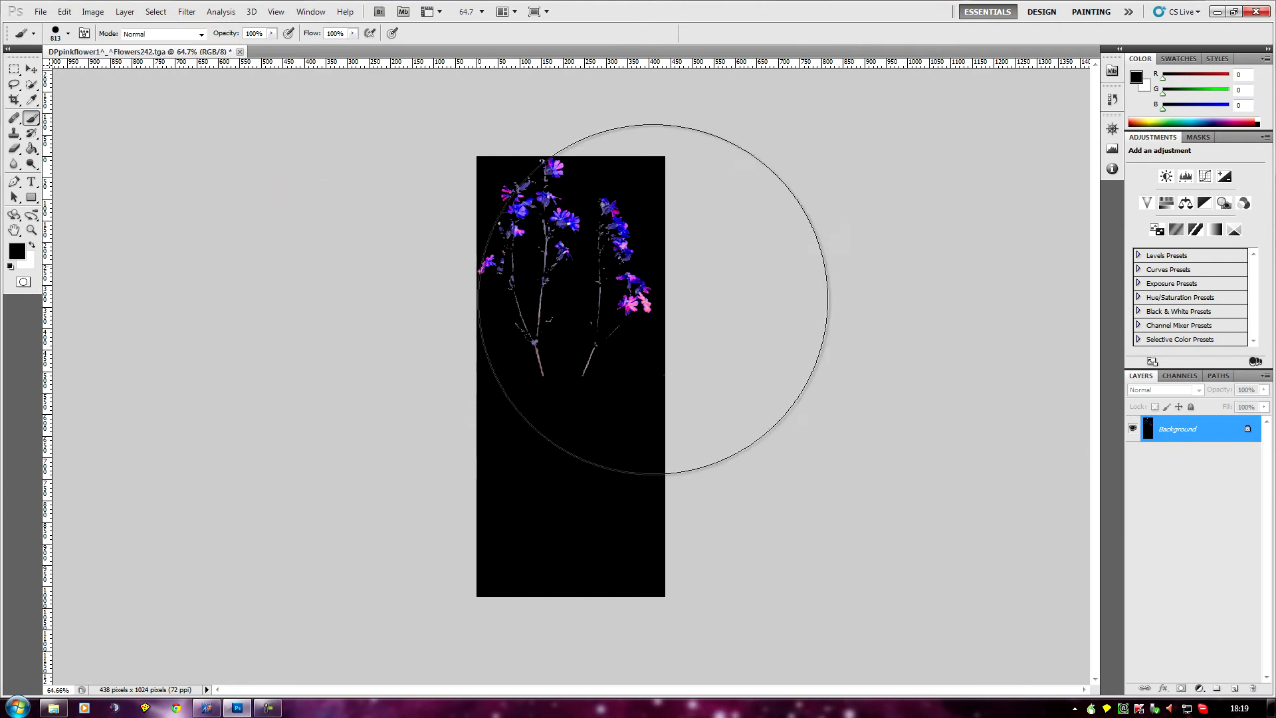
Check the flower mask in the Alpha 1 channel and return to the RGB composite and the Background layer.
left_click(1176, 376)
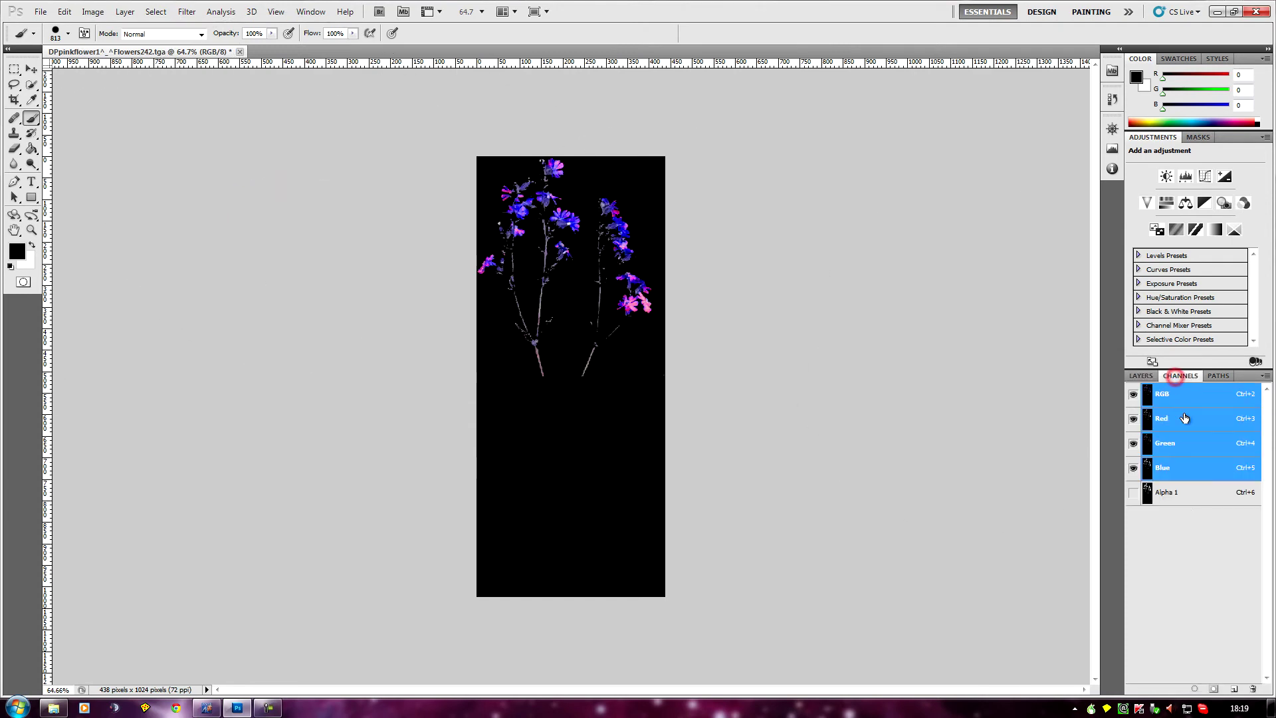
left_click(1195, 493)
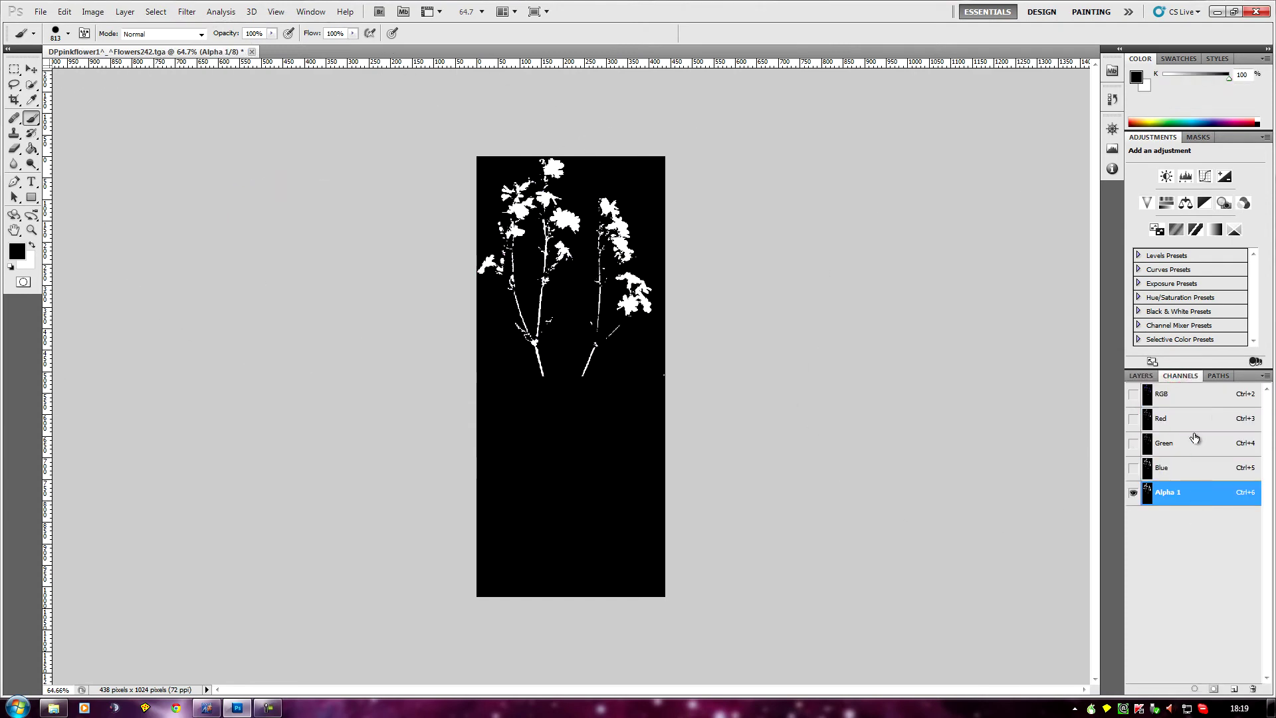
left_click(1181, 392)
left_click(1140, 376)
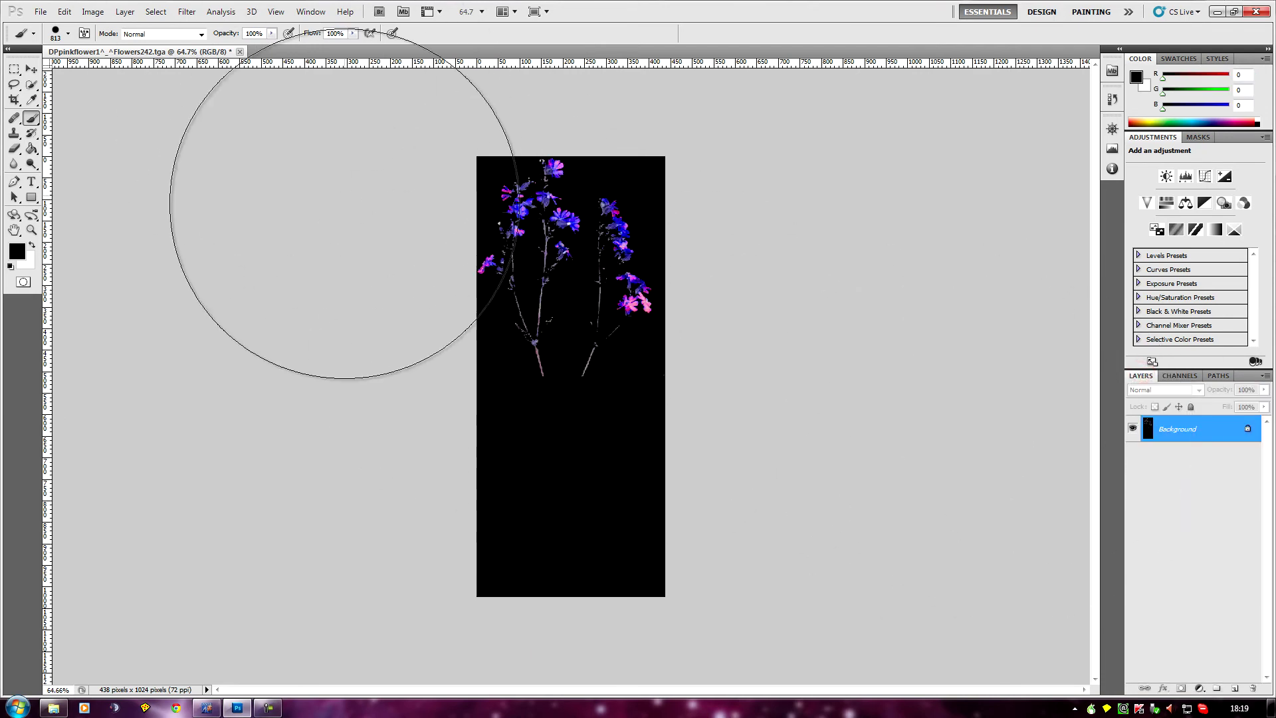
Resize the flower image to a width of 600 pixels without constraining proportions.
left_click(93, 12)
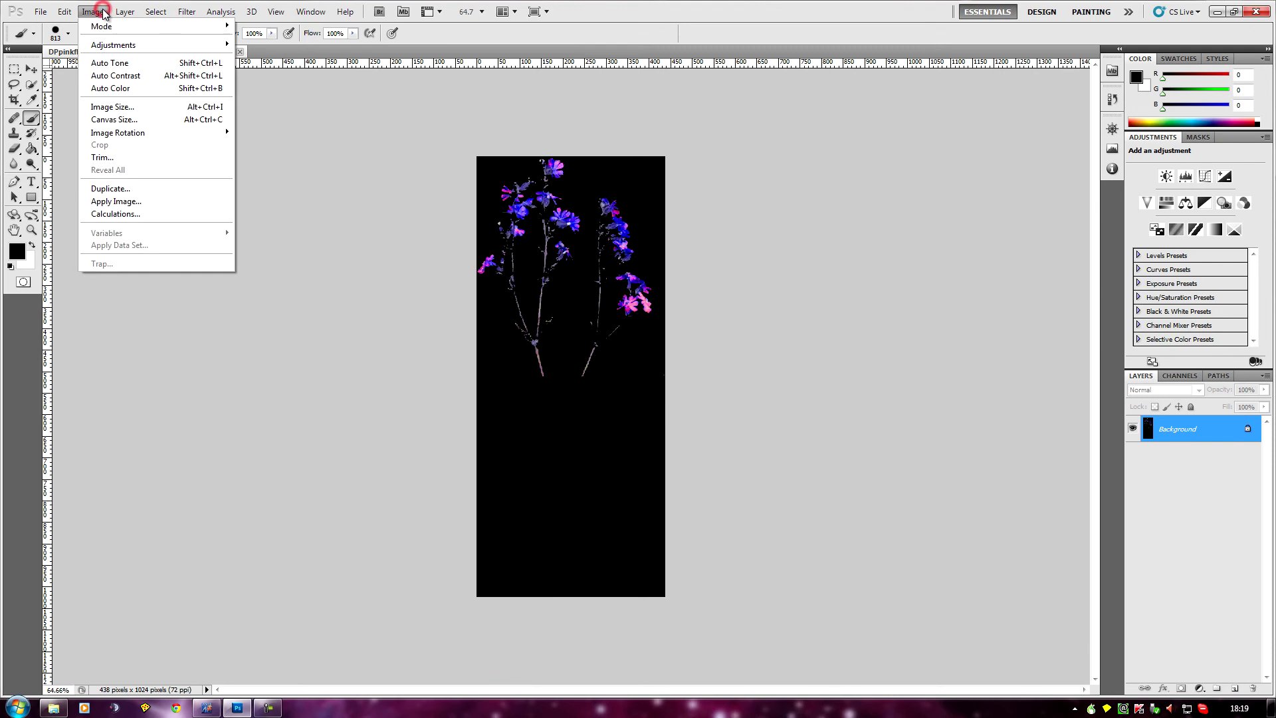
left_click(117, 109)
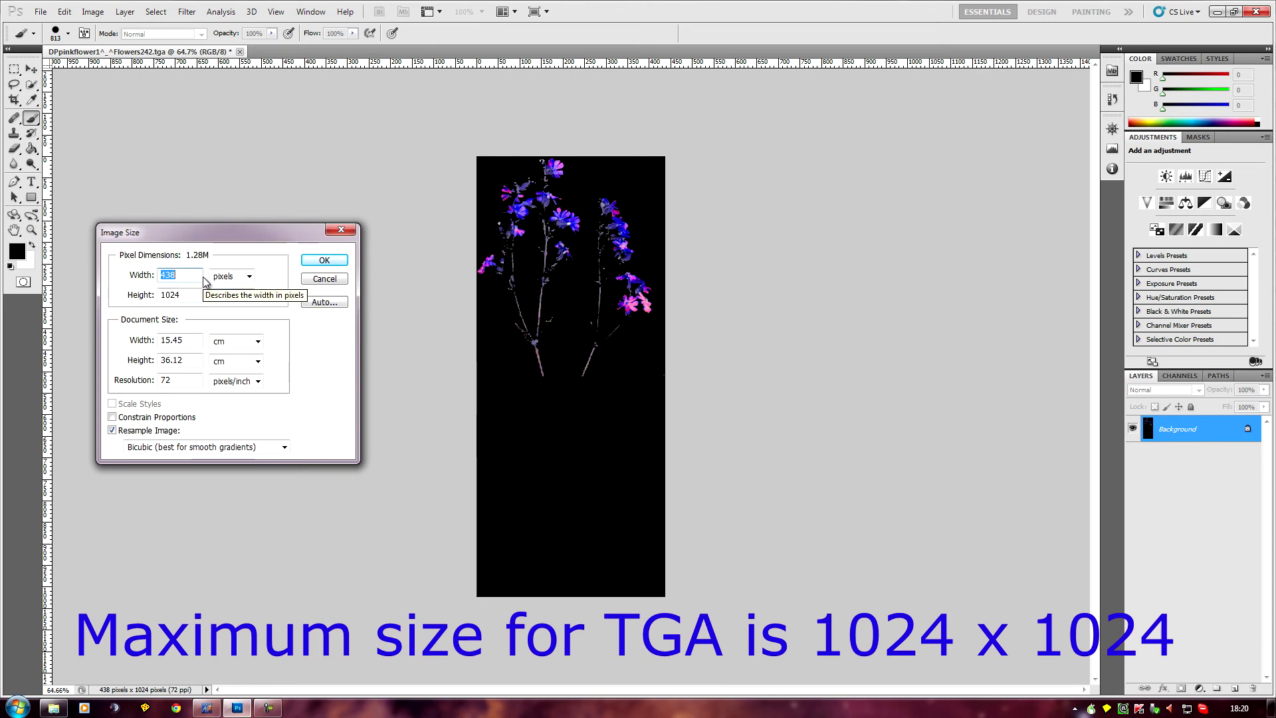
type("600")
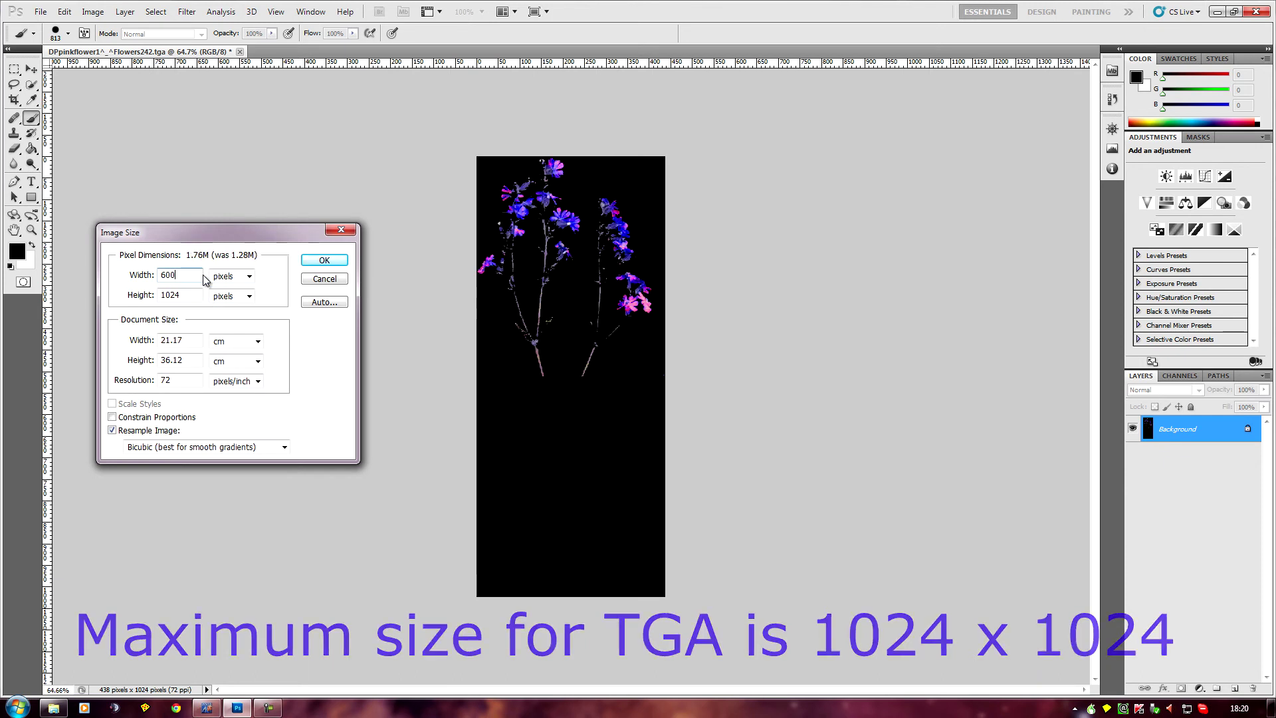
left_click(323, 260)
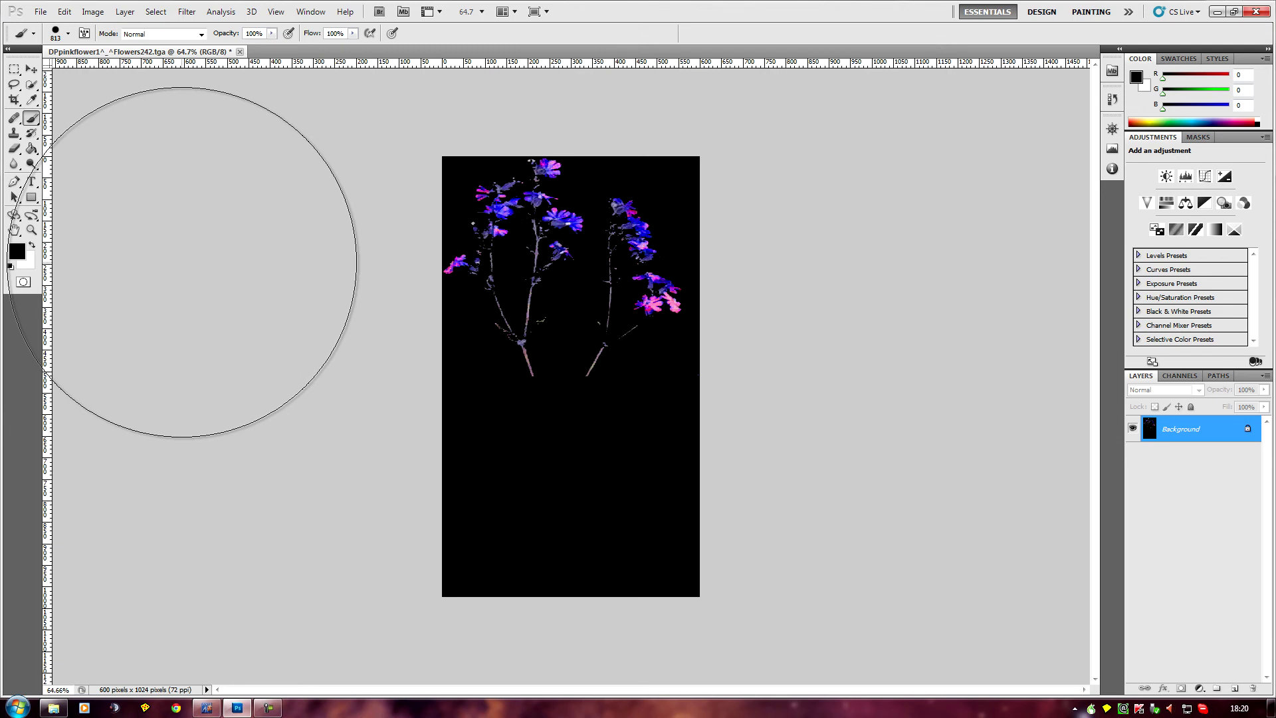
scroll(182, 261, "down", 2)
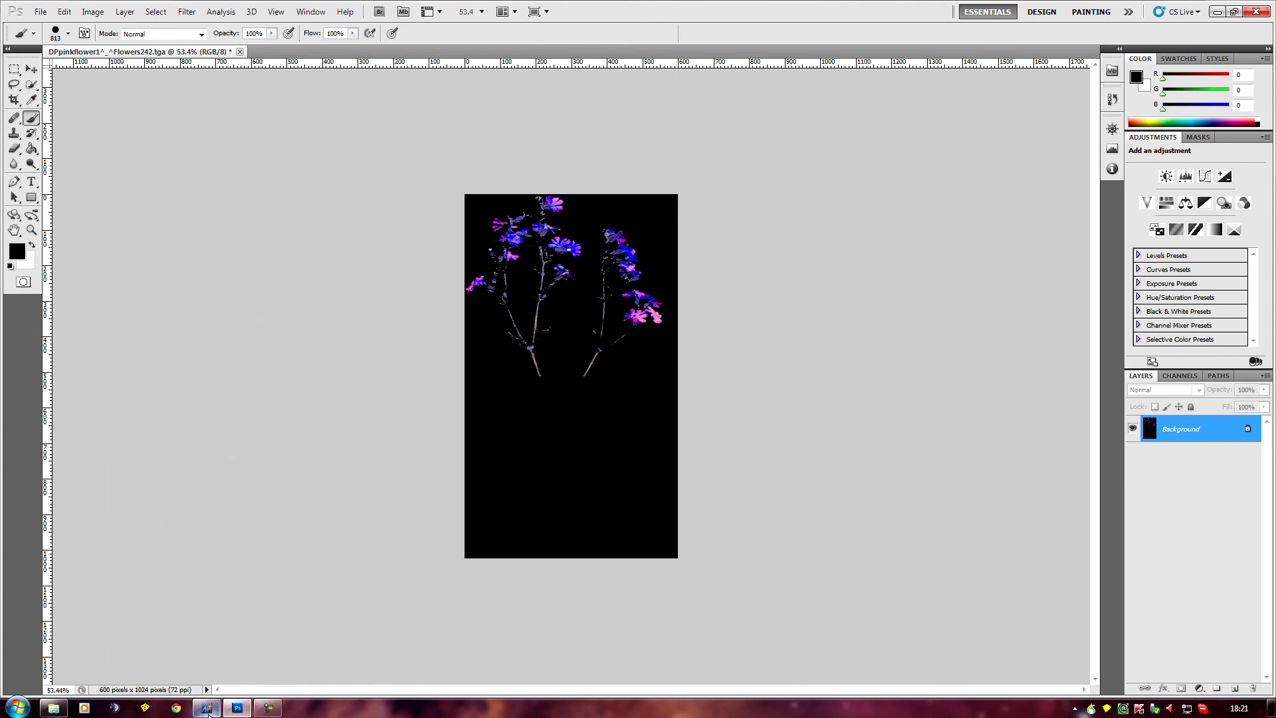
Switch to Arnold Palmer Course Designer and show the Flowers objects in the Object Library.
left_click(207, 708)
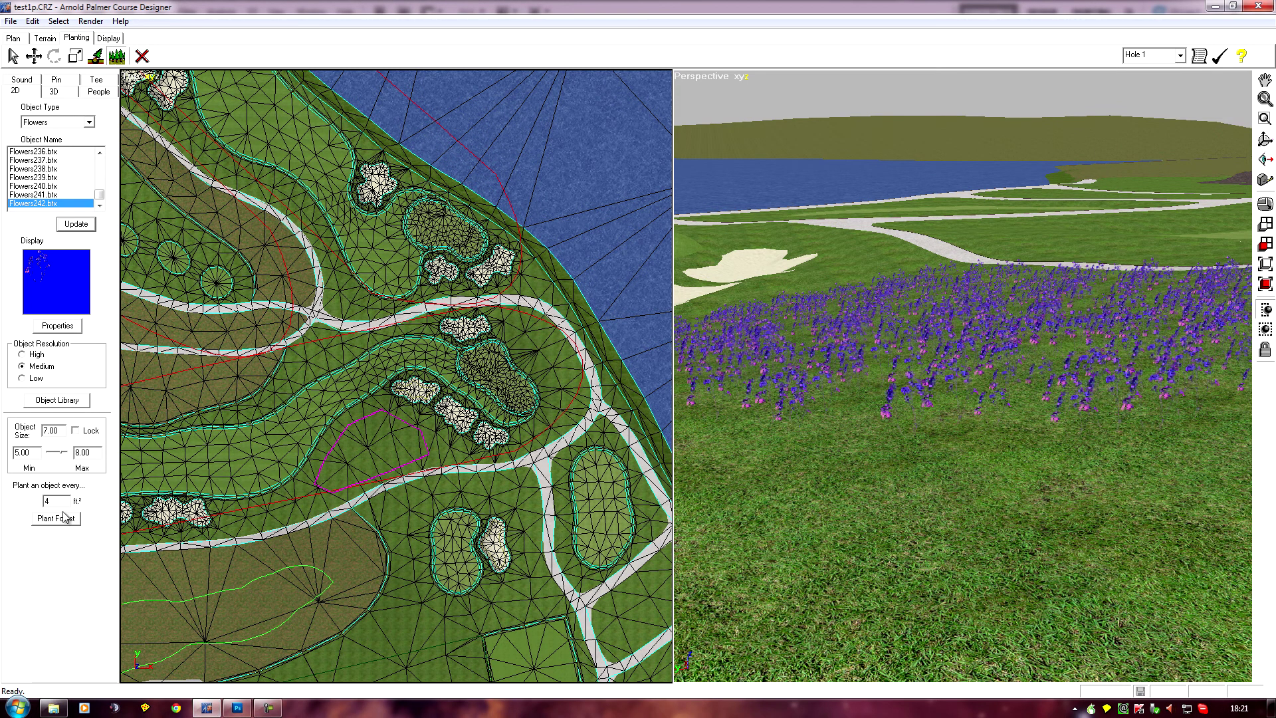
left_click(65, 401)
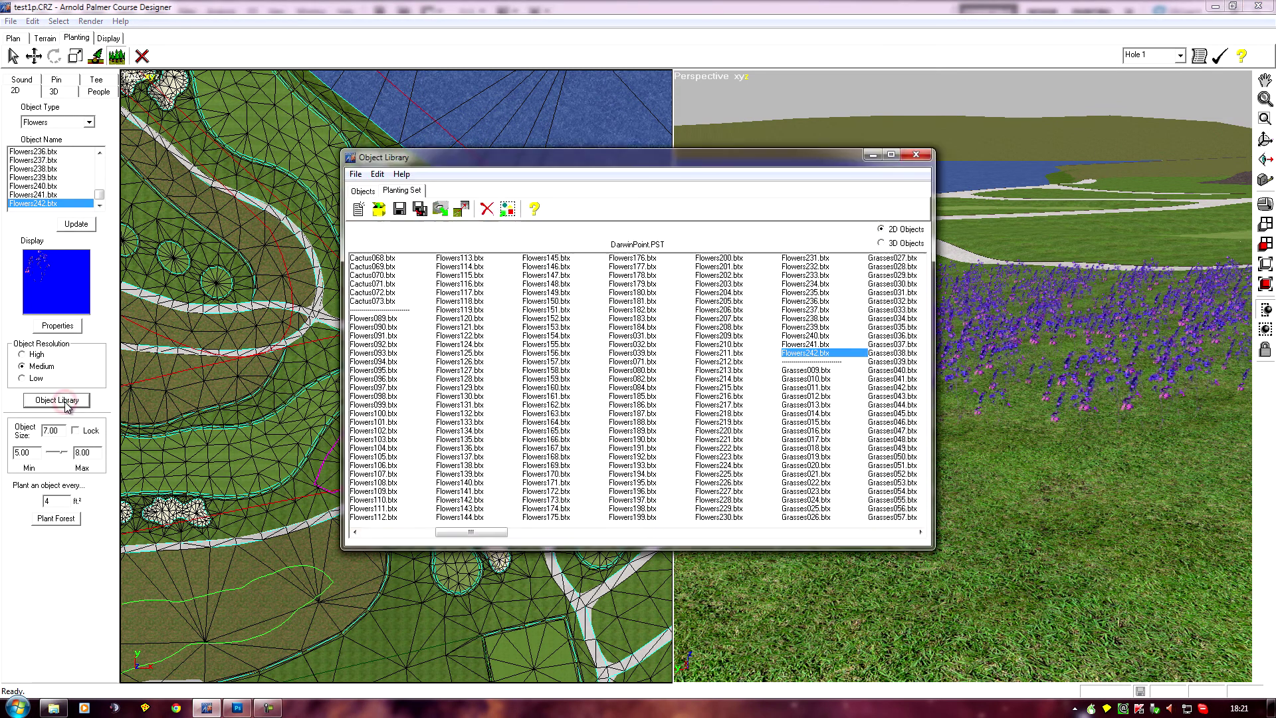
left_click(352, 192)
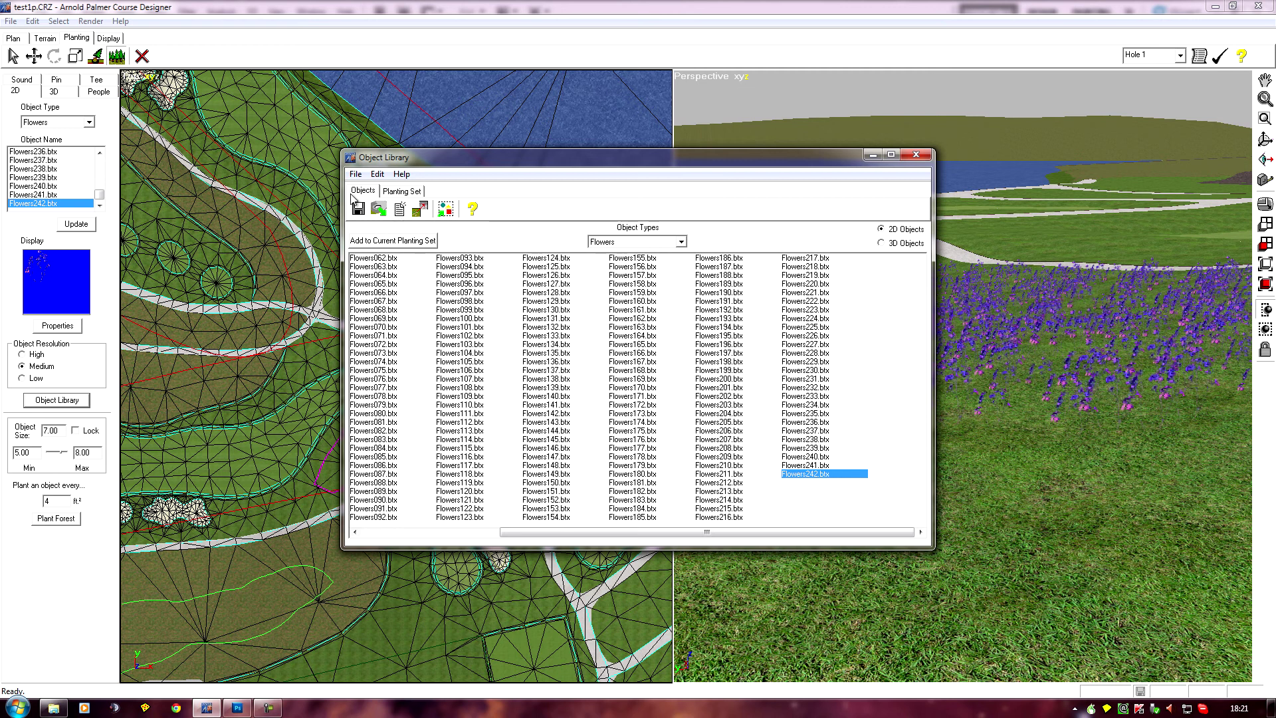
left_click(377, 175)
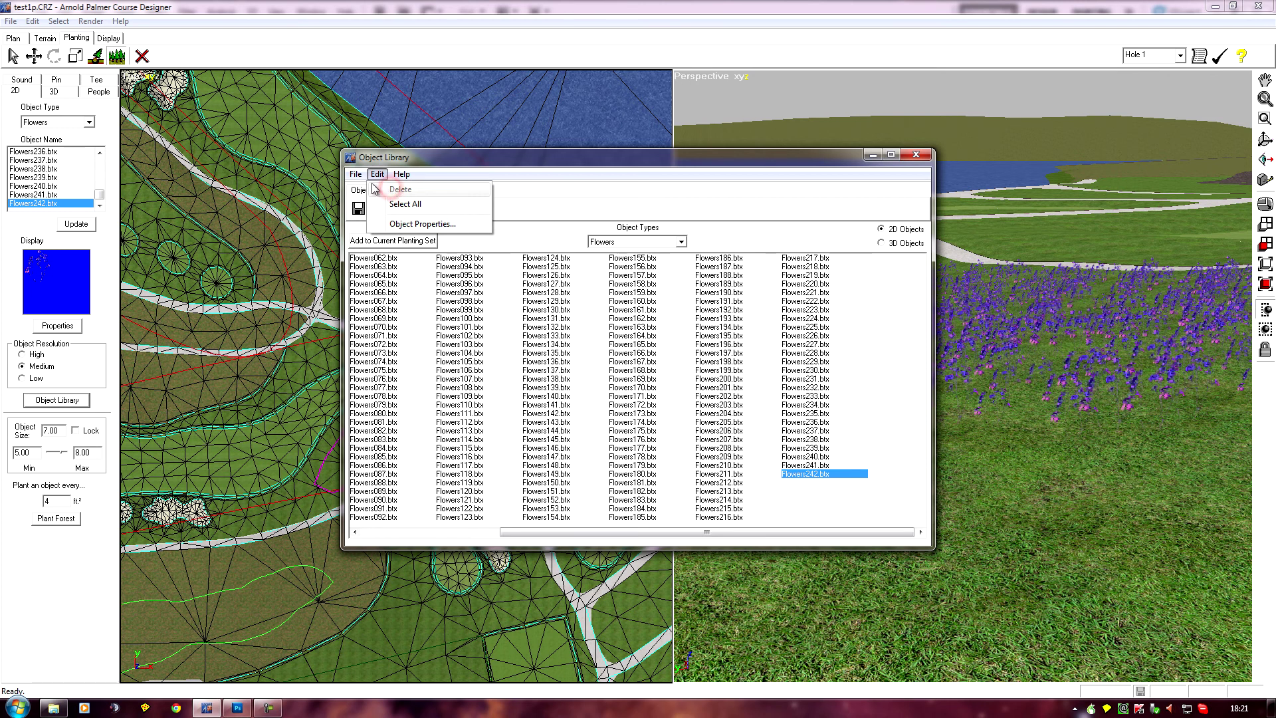
left_click(361, 195)
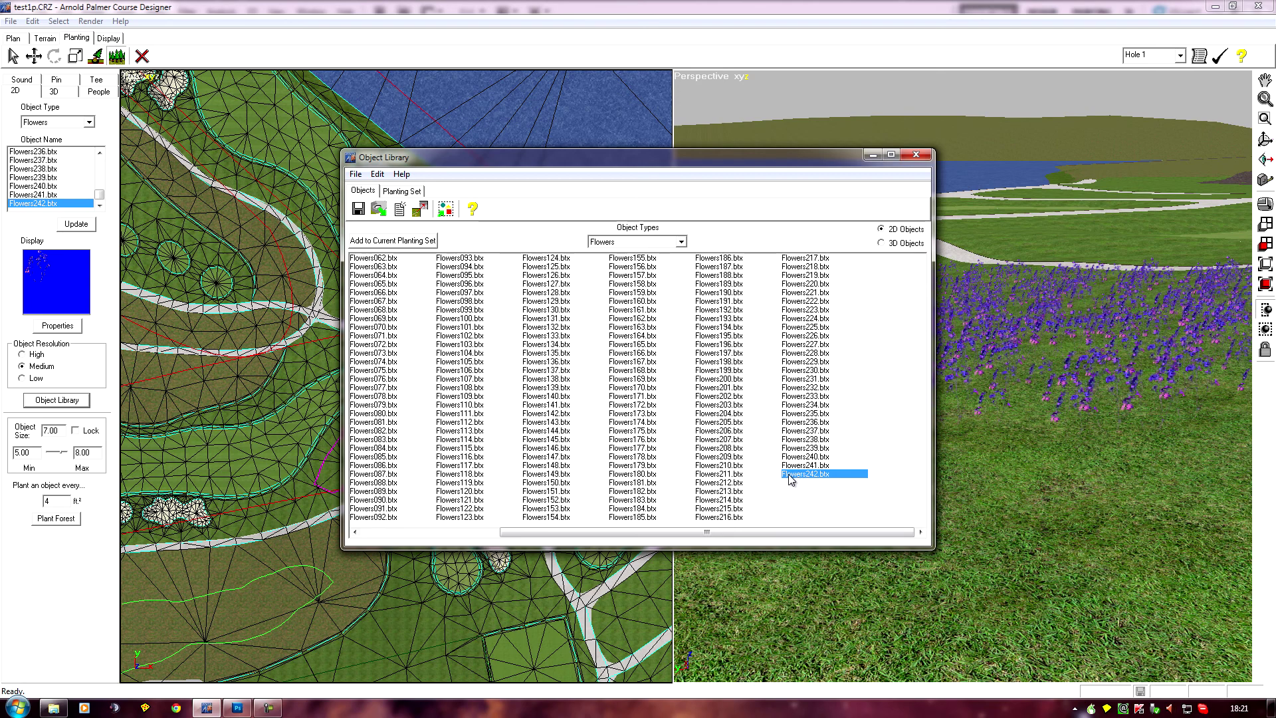
left_click(237, 708)
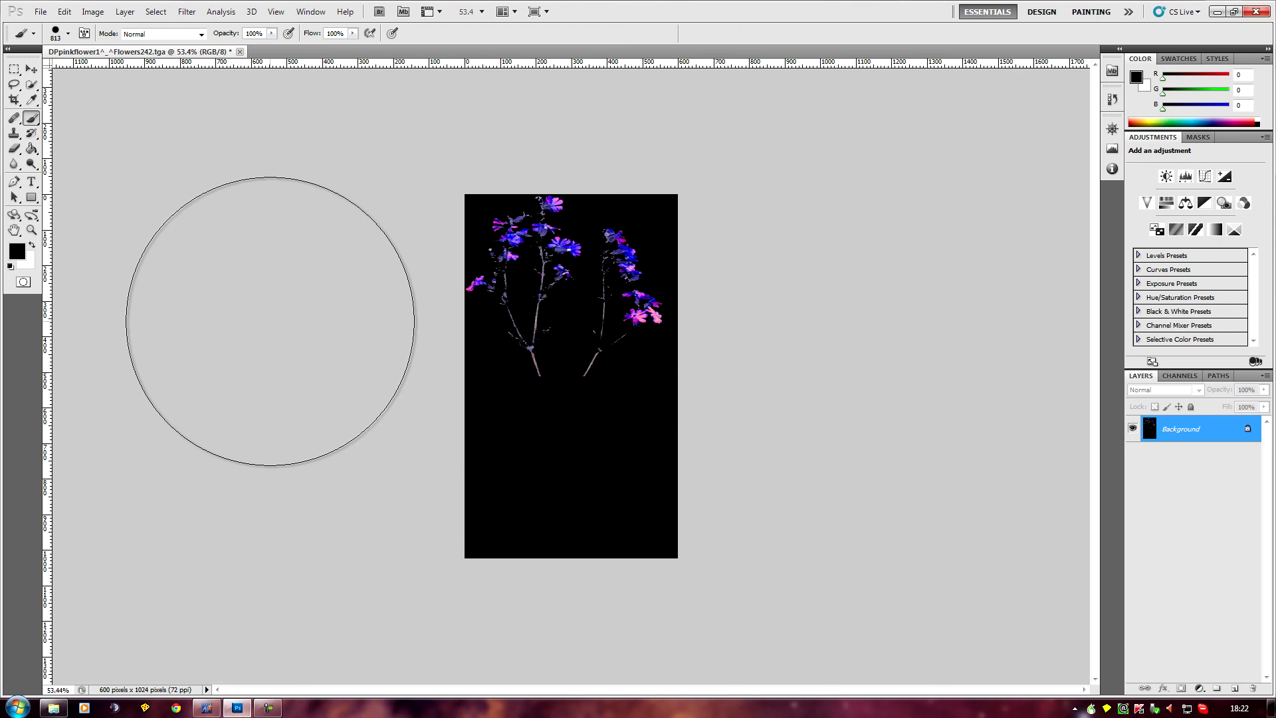
mouse_move(211, 711)
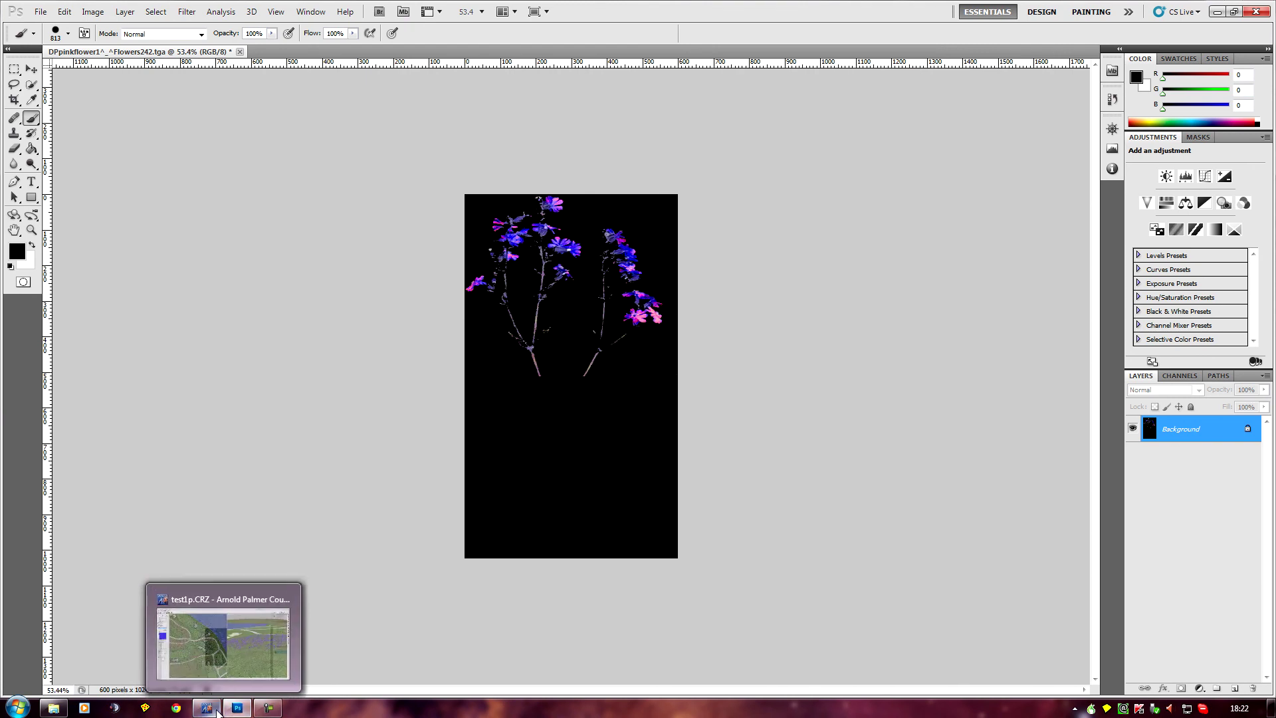
left_click(210, 709)
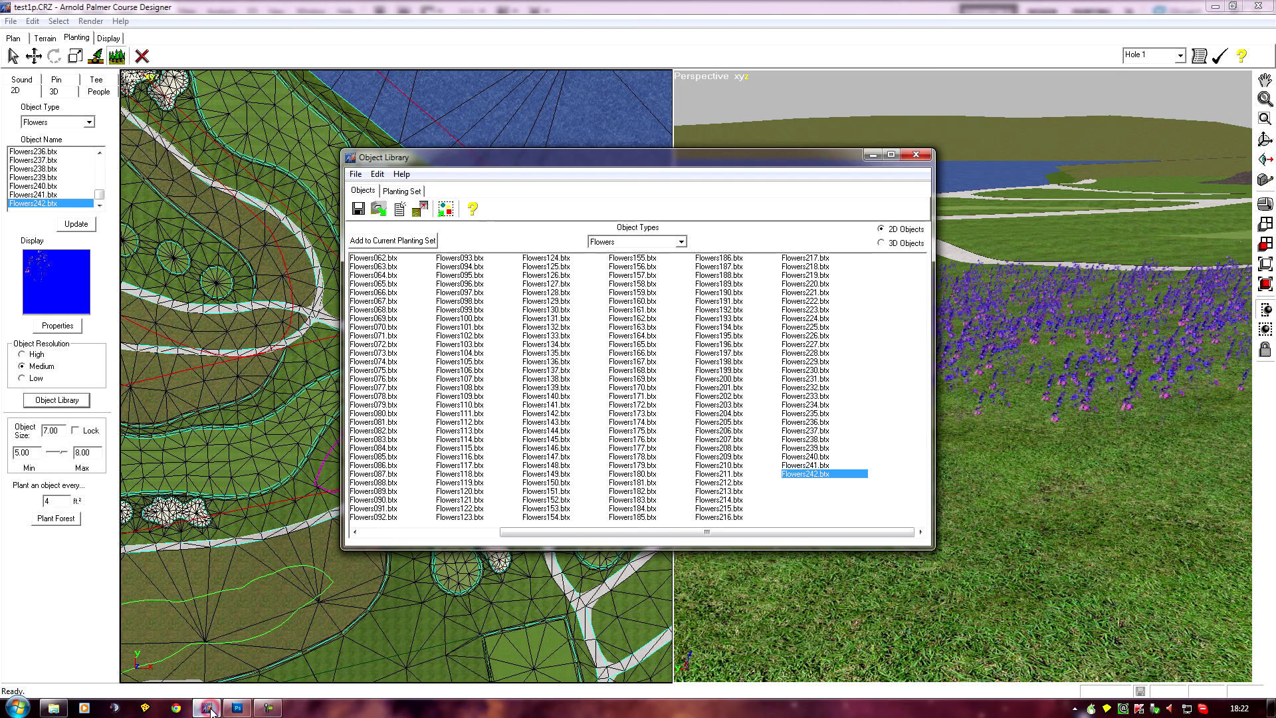
Examine the object properties of Flowers242.btx, cancel them without changes and close the Object Library.
double_click(800, 475)
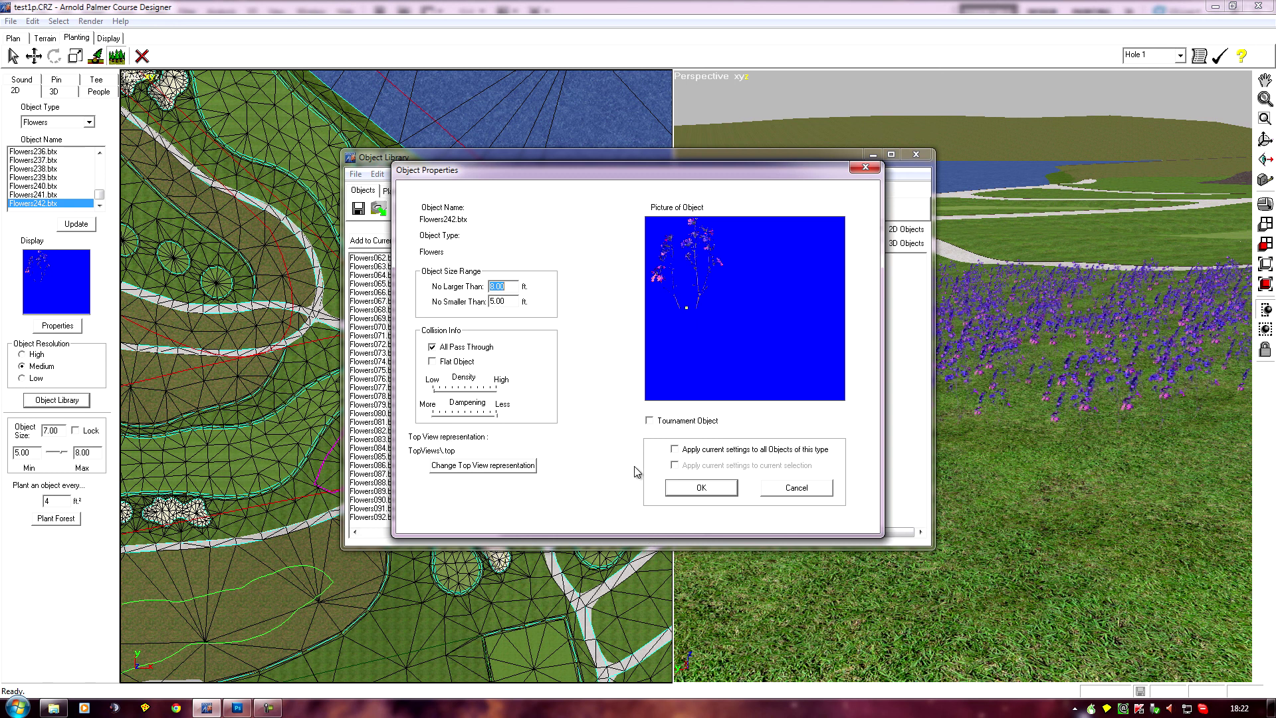
left_click(796, 489)
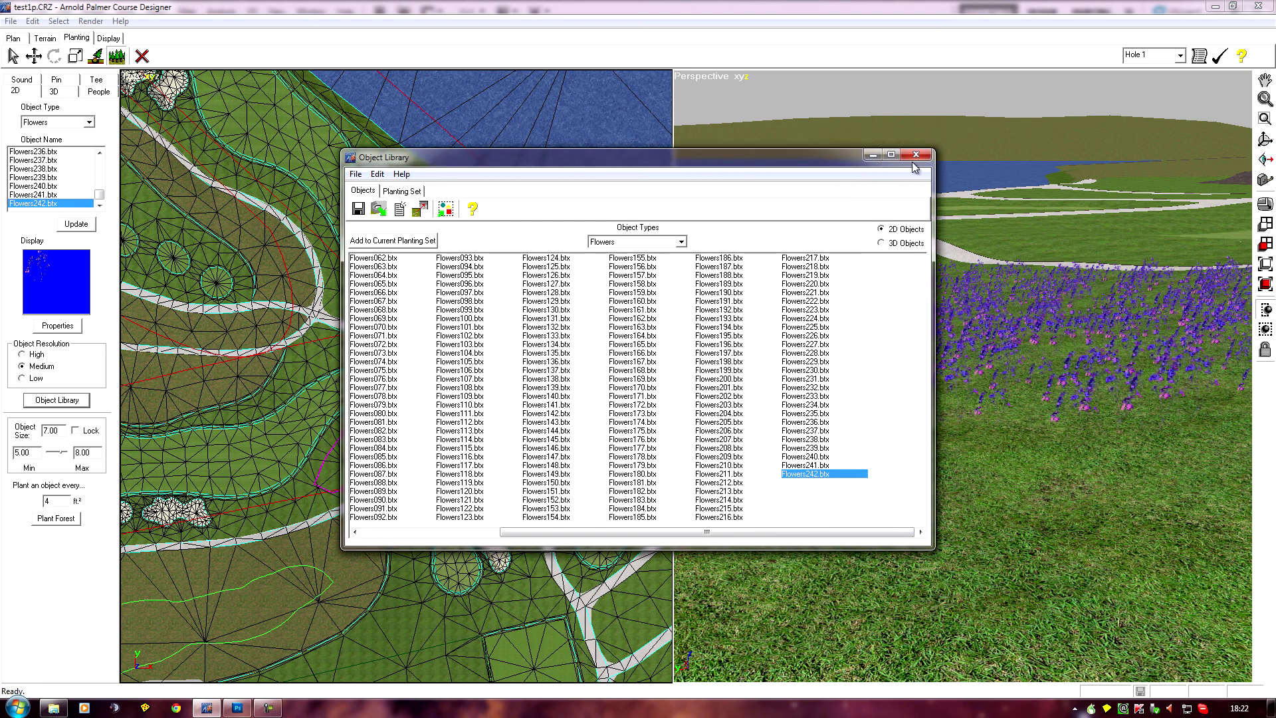
left_click(921, 157)
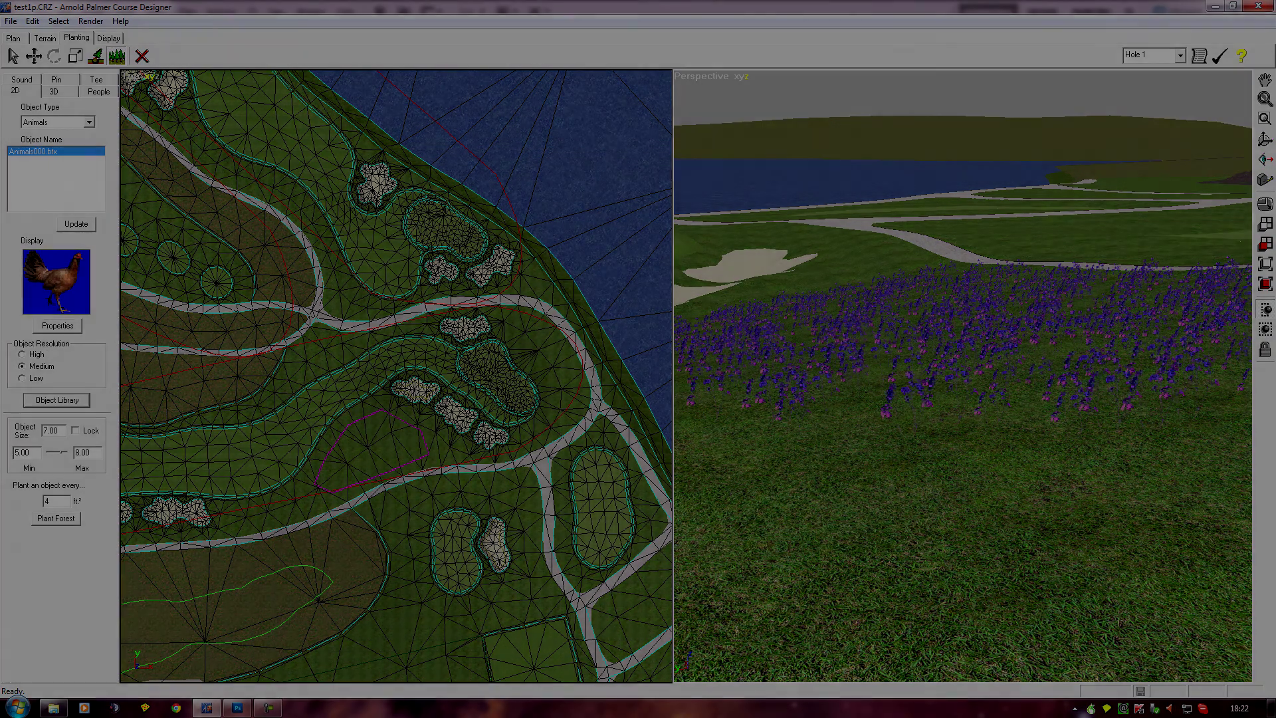